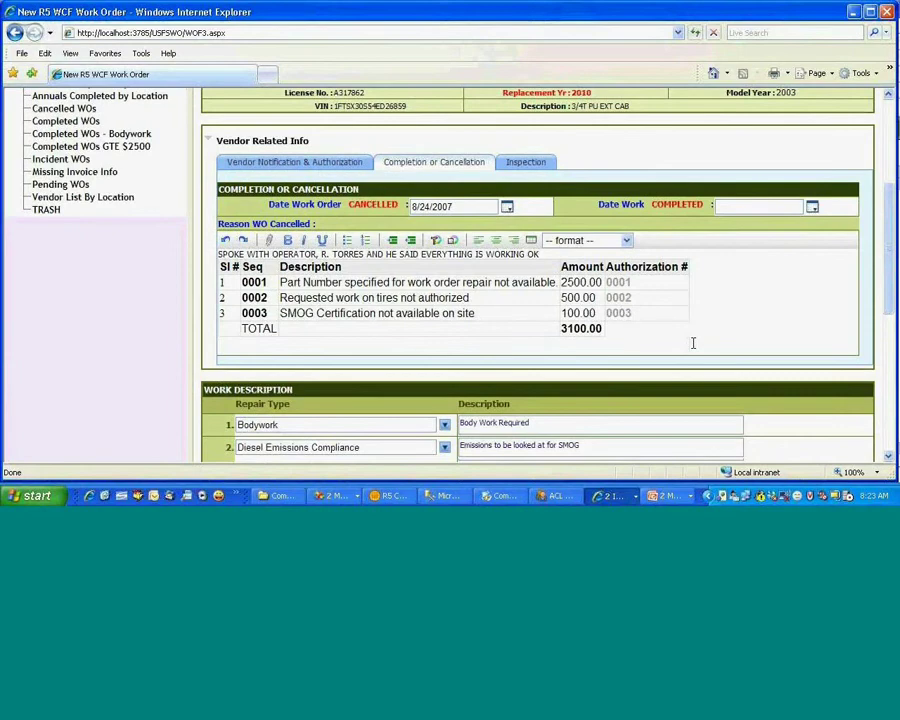
Step: Review the cancelled work order's equipment and cancellation details, and show its vendor notification and authorization details
left_click_drag(890, 227, 897, 176)
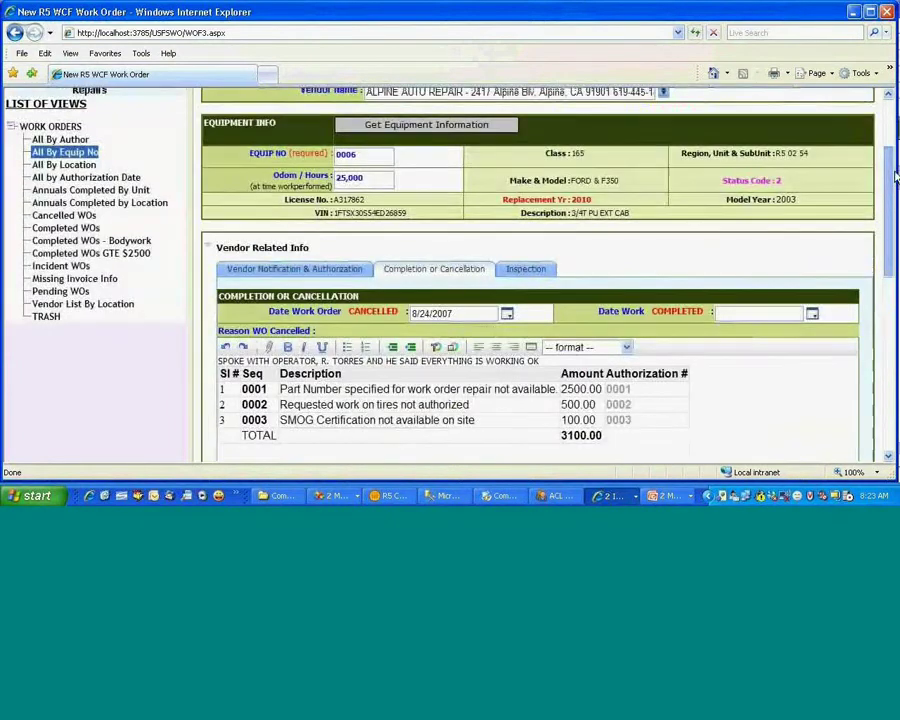
scroll(484, 410, "down", 1)
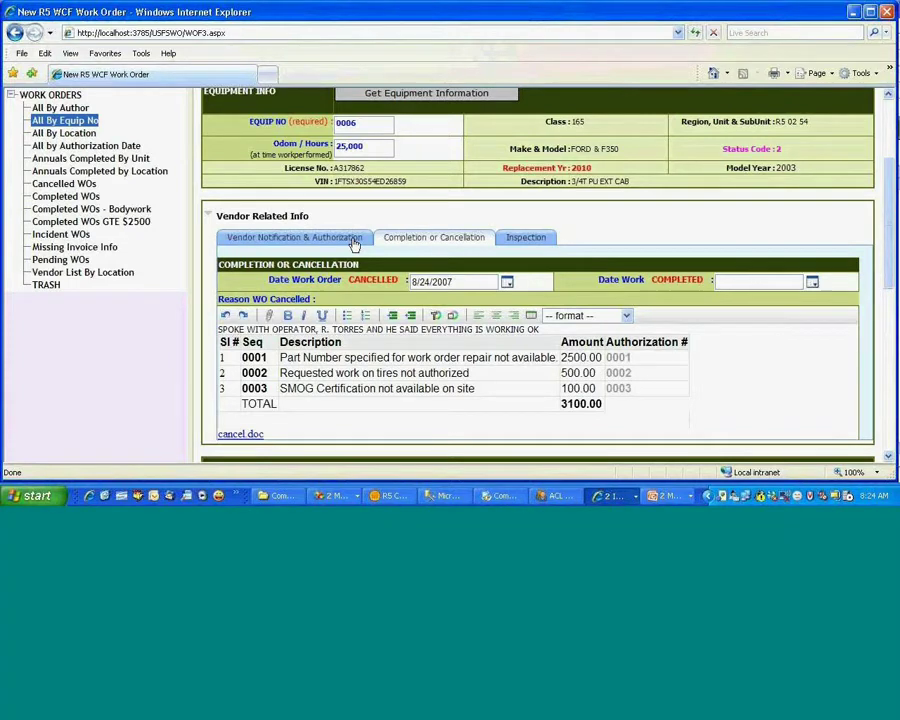
left_click(354, 244)
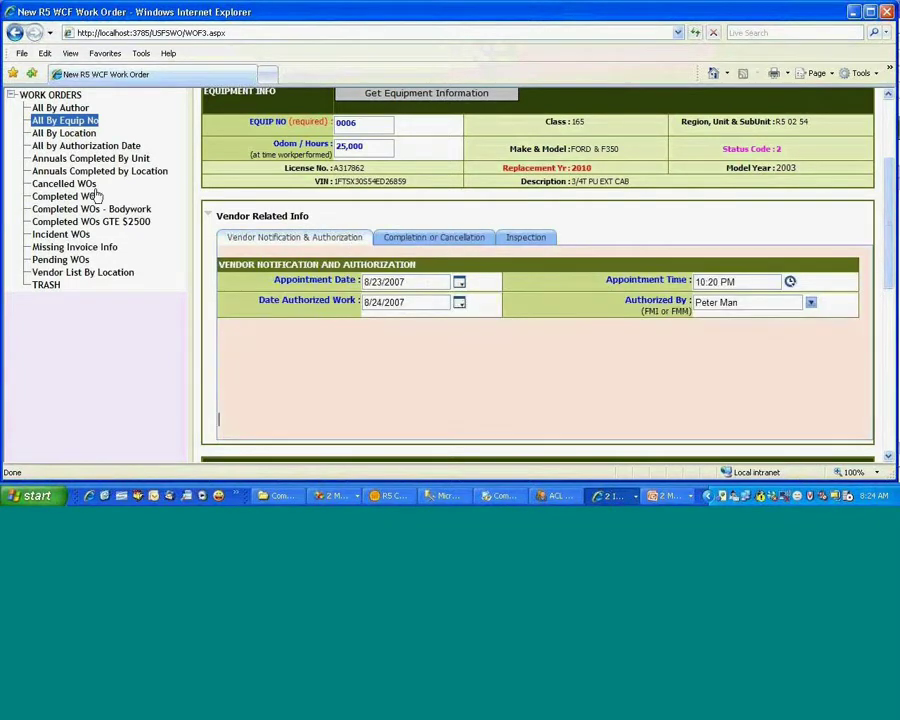
Step: List all work orders by location and expand the Alamogordo group
left_click(76, 135)
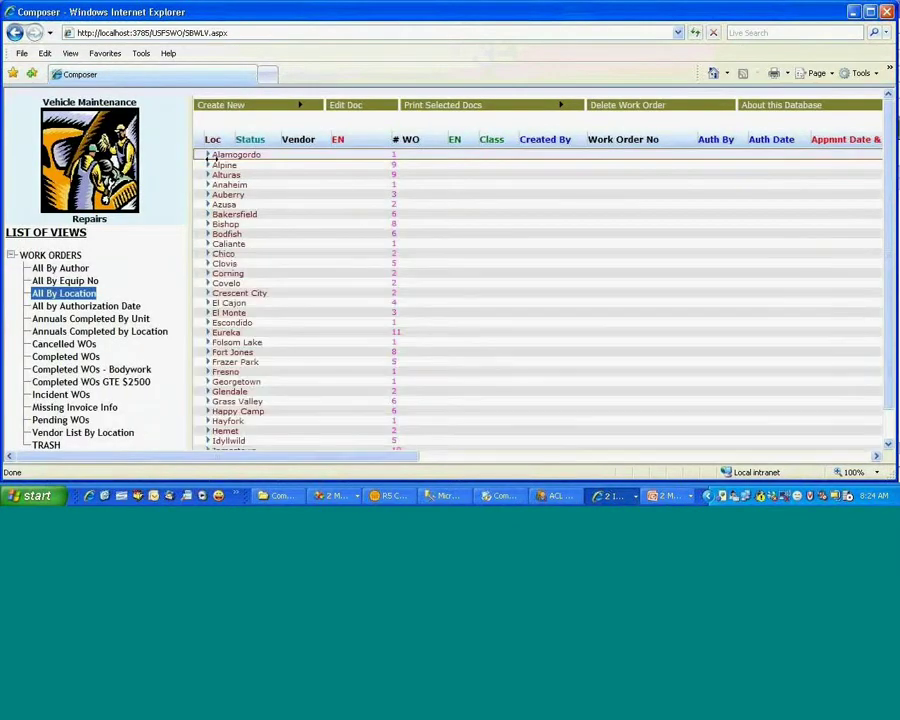
left_click(207, 156)
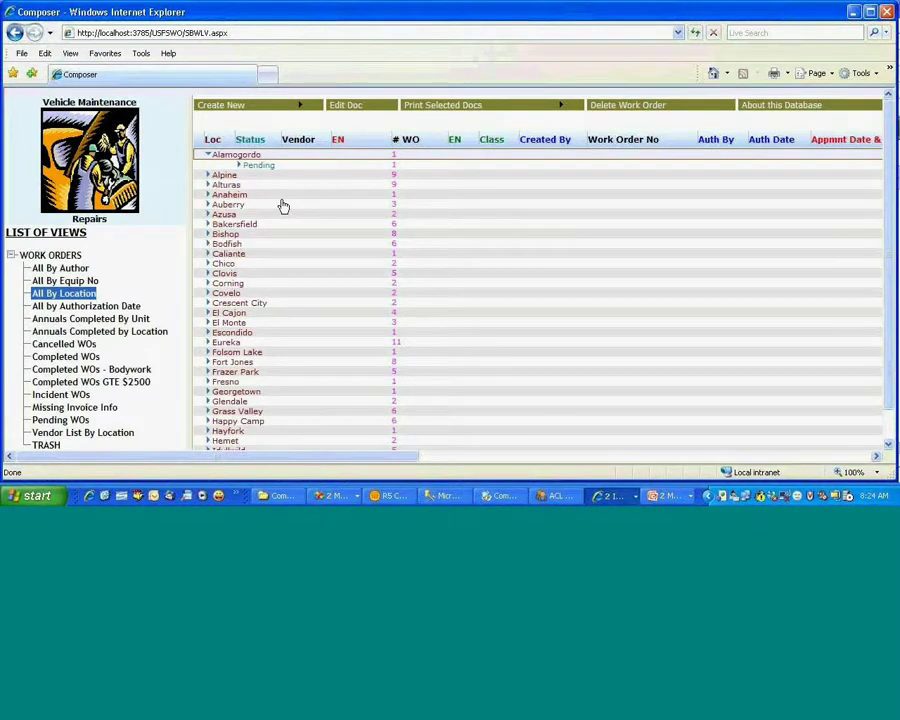
Step: List the work orders by equipment number, expand equipment 0006 and open its cancelled work order for review
left_click(104, 284)
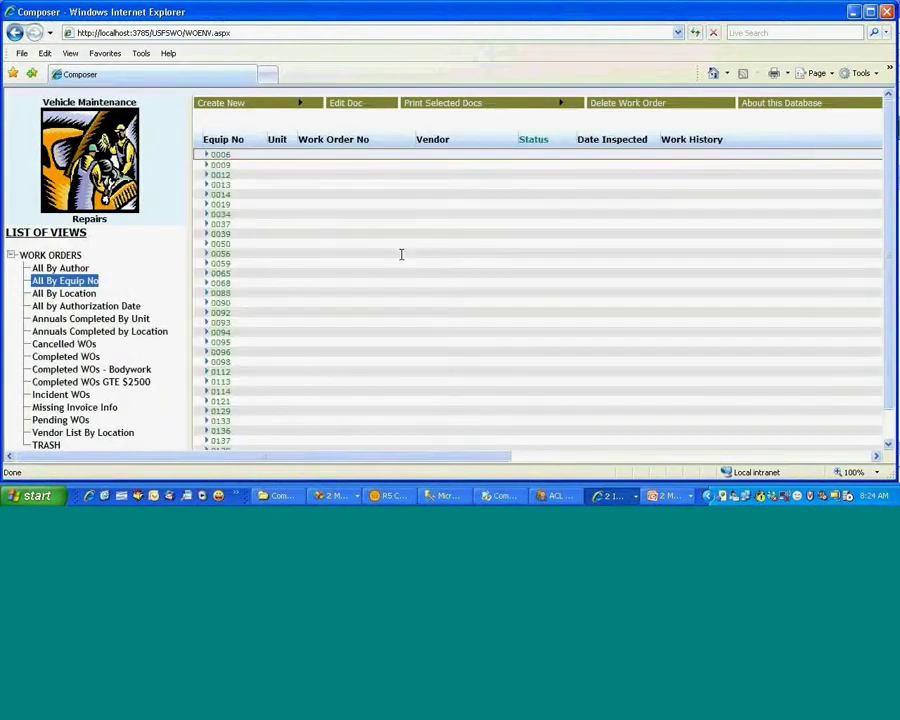
left_click(205, 154)
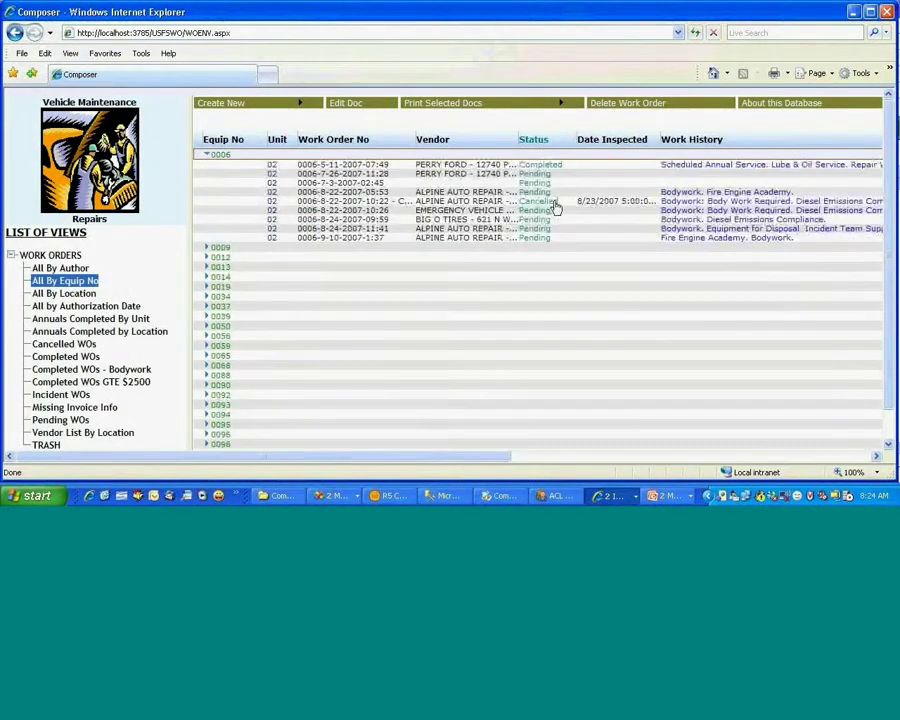
left_click(556, 202)
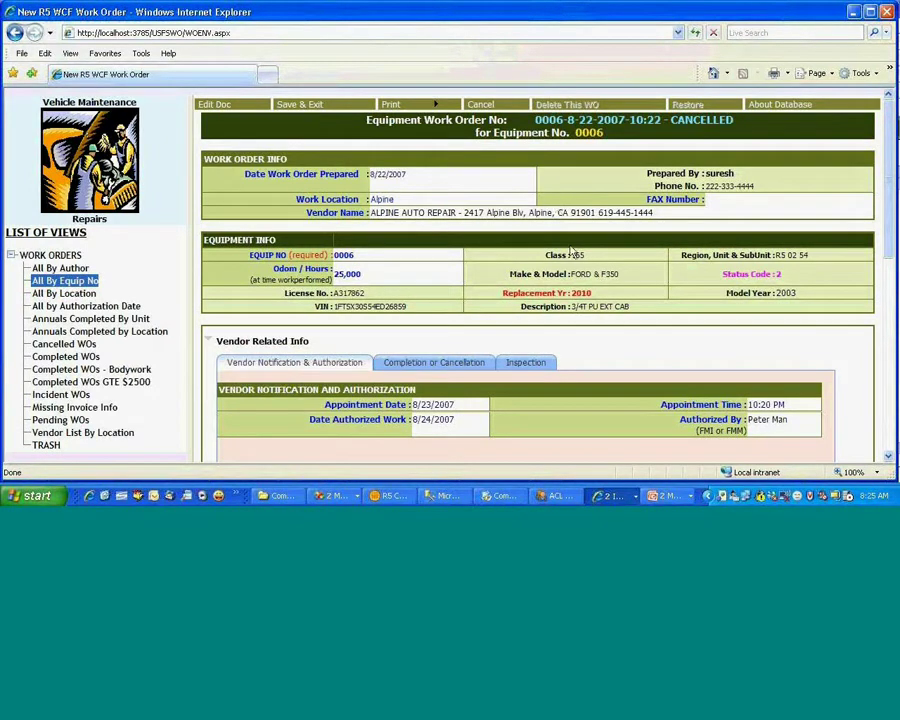
scroll(762, 366, "down", 1)
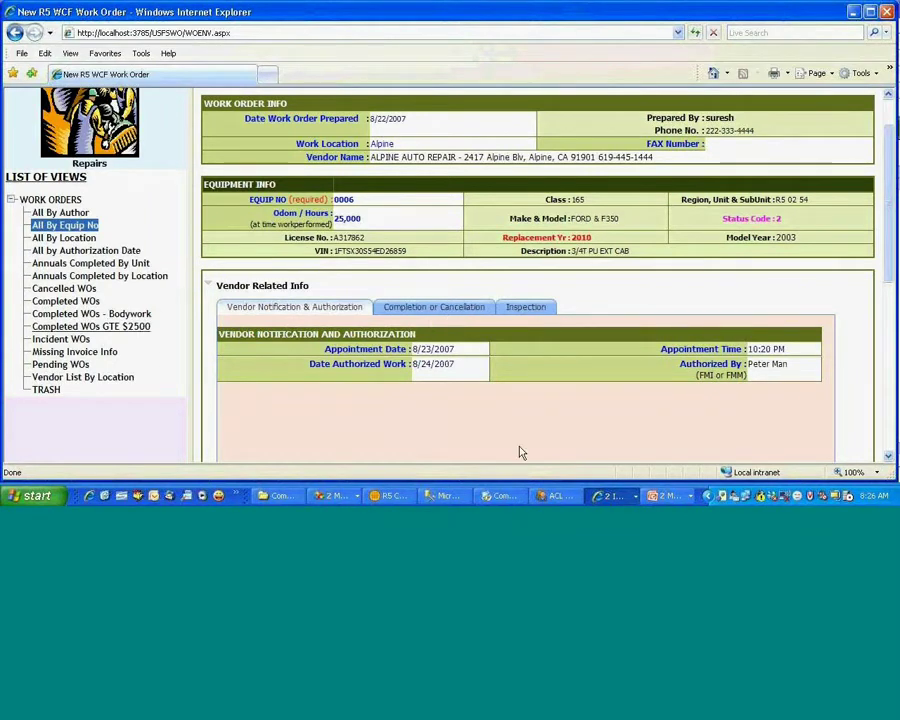
scroll(153, 249, "up", 2)
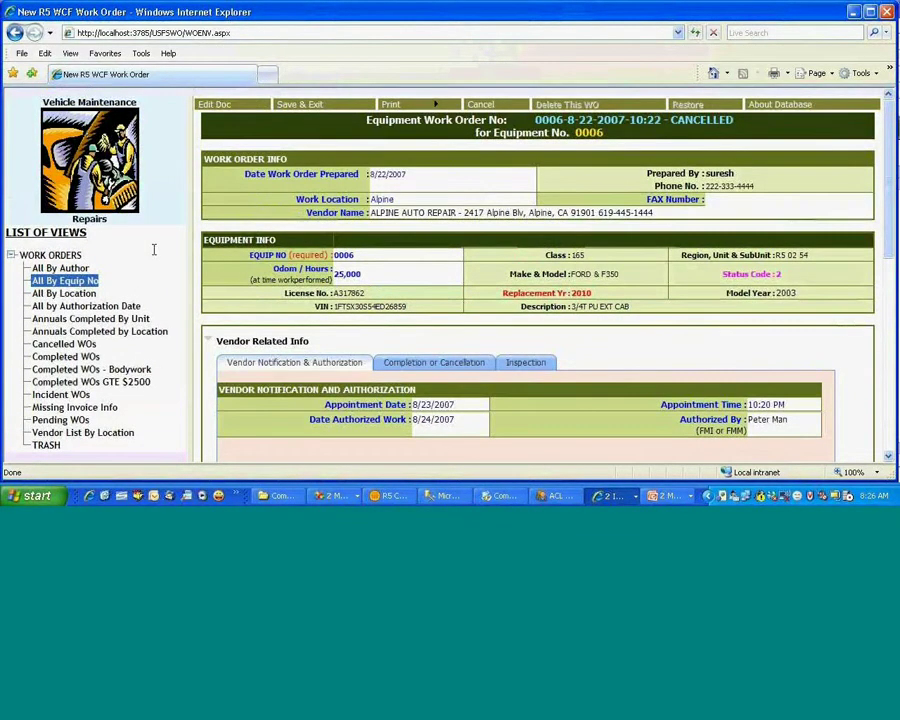
Step: Create a new R5 WCF Work Order from the equipment number view and set its work location to Alpine
left_click(70, 283)
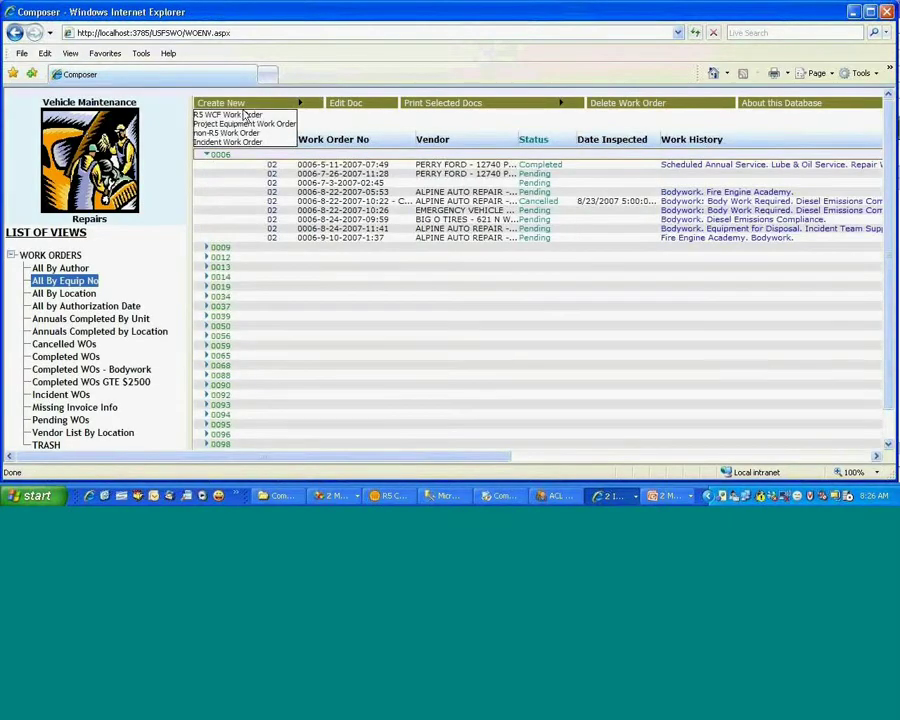
left_click(239, 116)
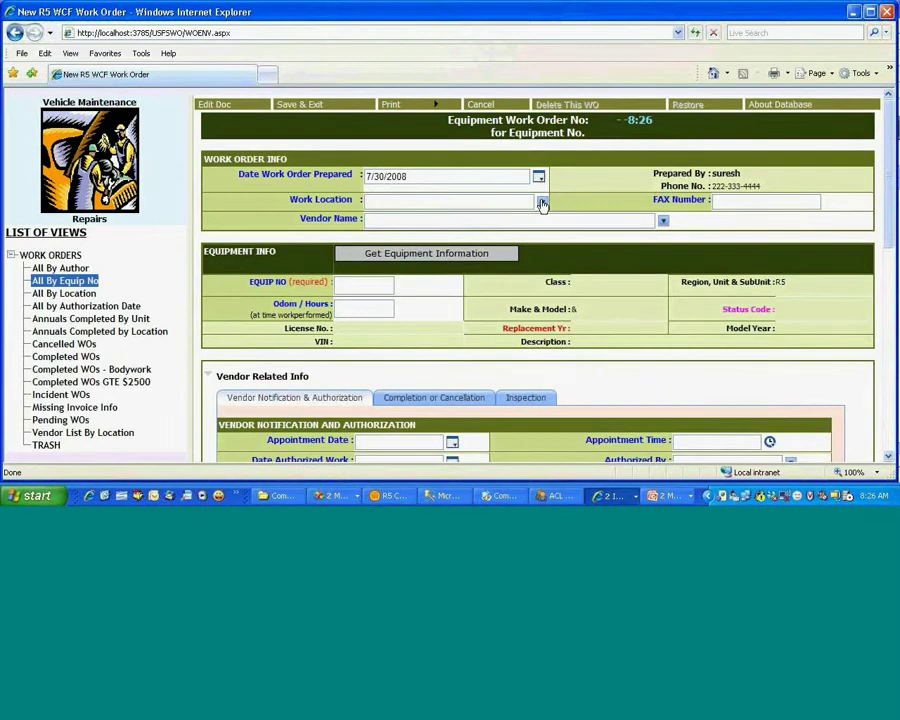
left_click(541, 205)
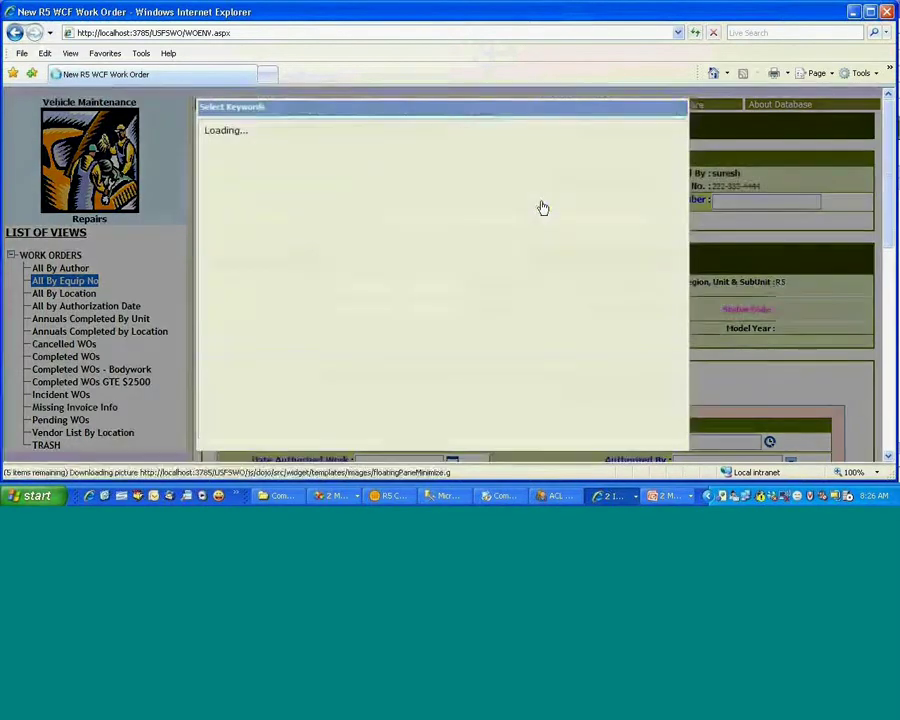
left_click(290, 201)
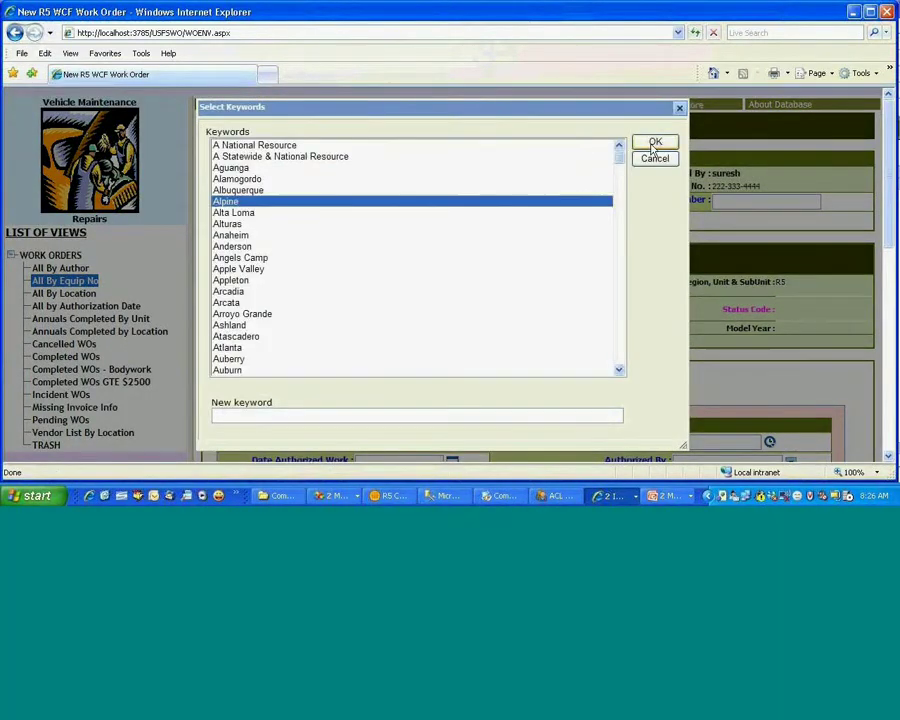
left_click(652, 143)
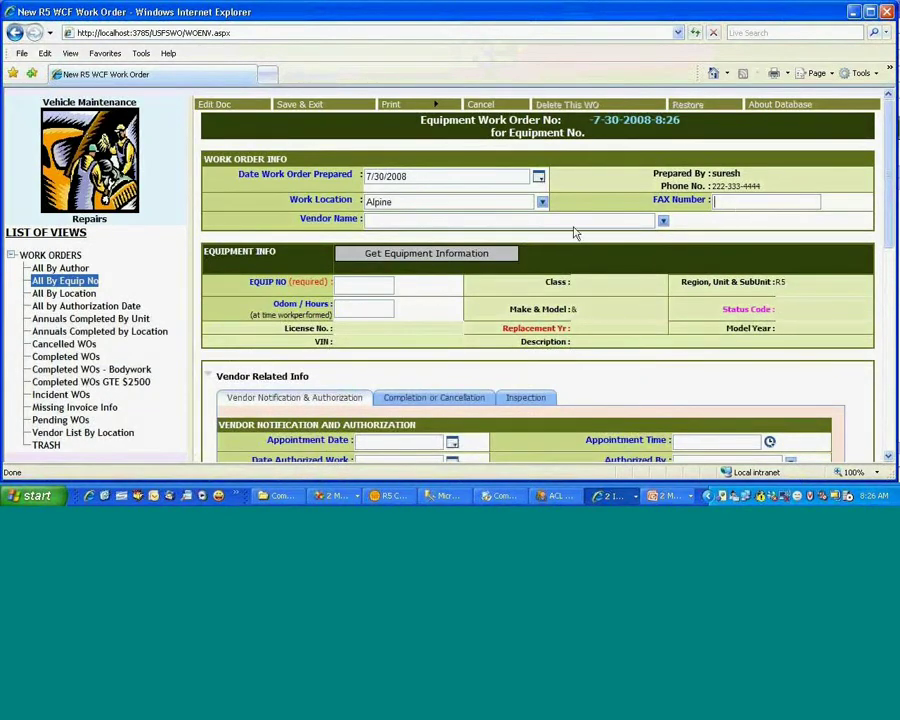
Step: Set the new work order's vendor to ALPINE AUTO REPAIR - Alpine, CA
left_click(663, 223)
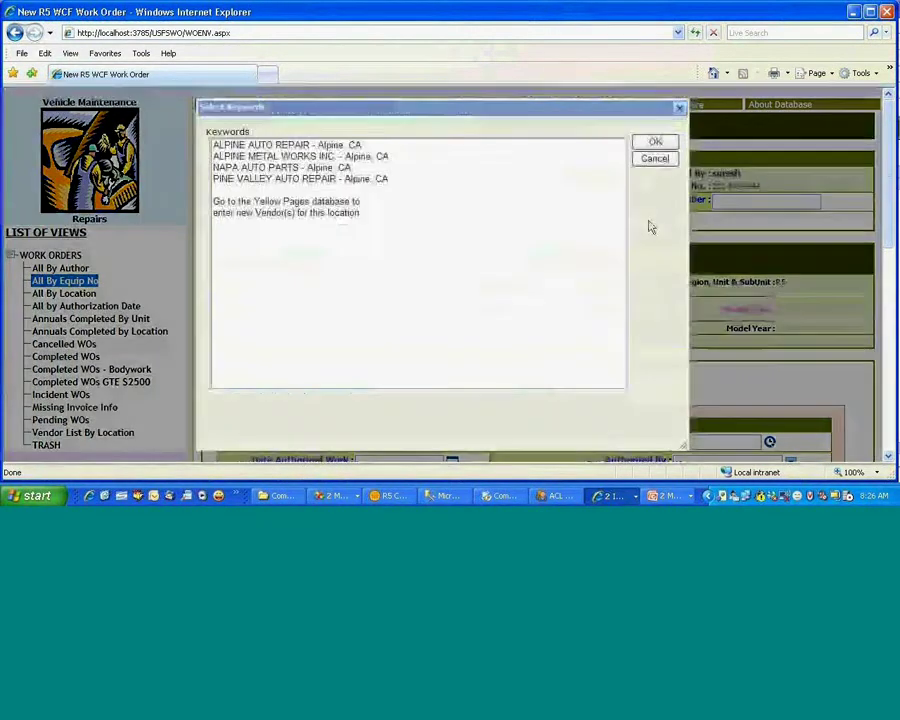
left_click_drag(376, 110, 454, 100)
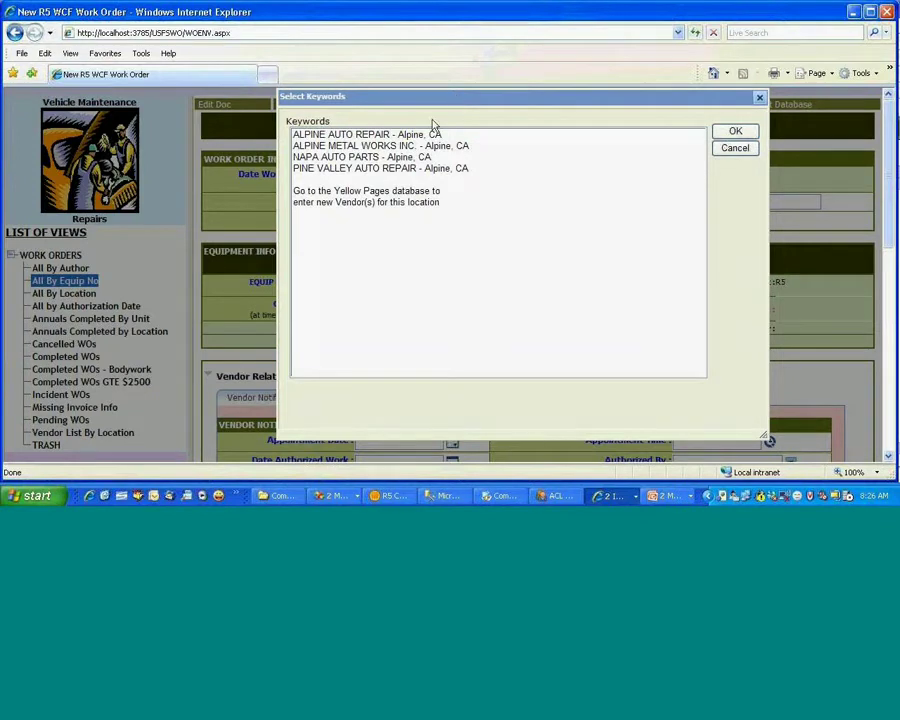
left_click(657, 134)
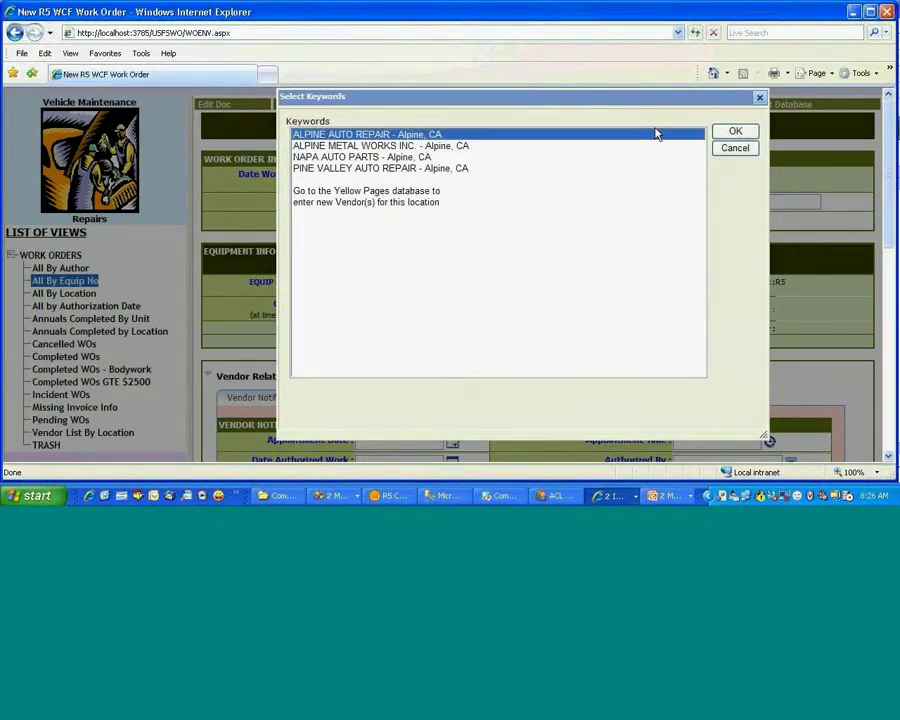
left_click(734, 132)
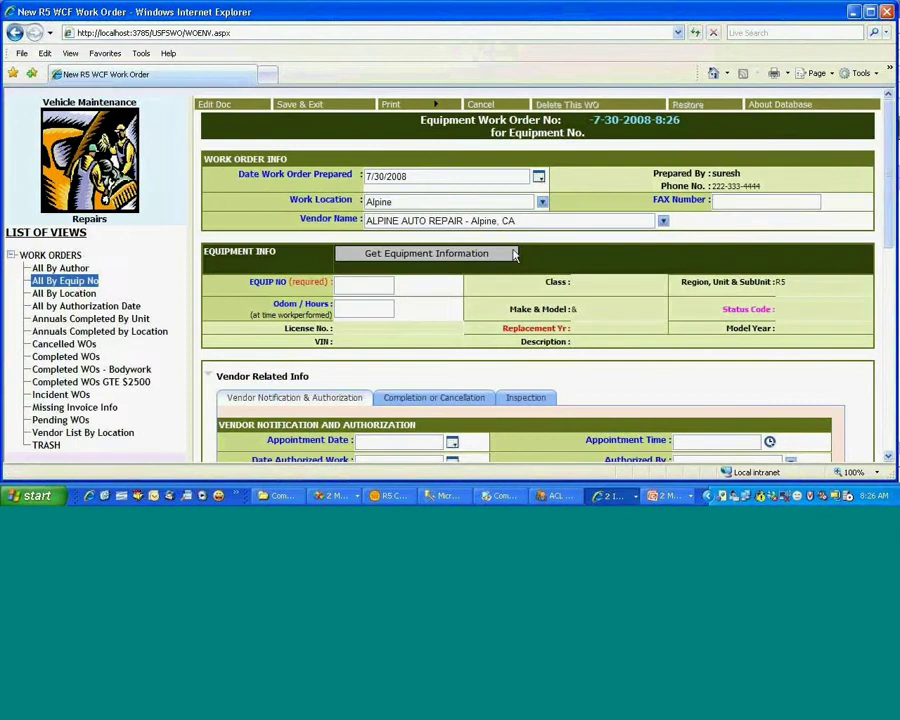
Step: Enter 0006 as the equipment number and retrieve the equipment information for it
left_click(375, 287)
type("0006")
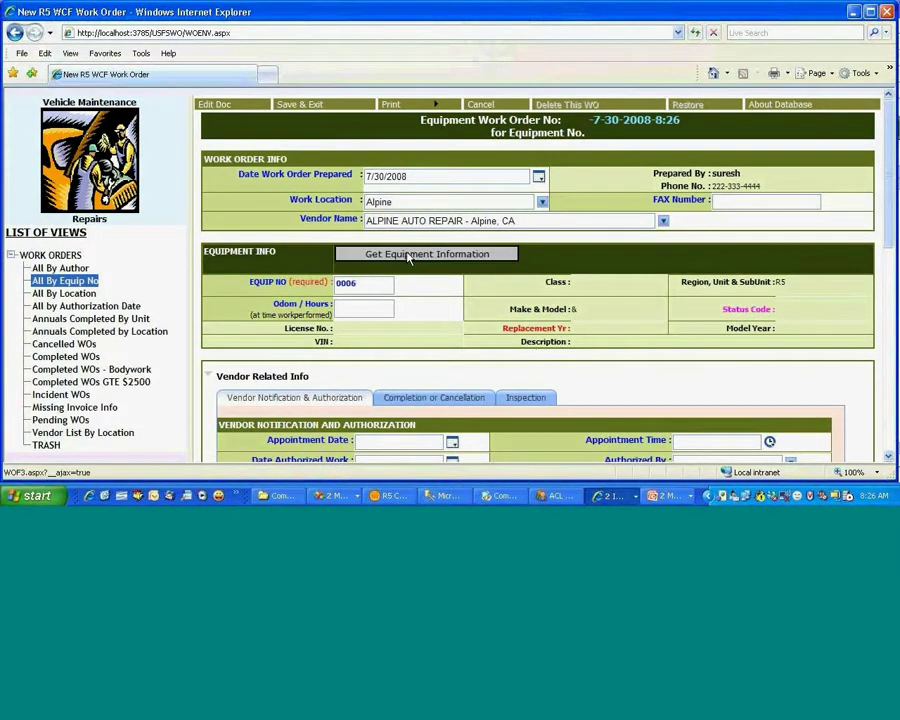
left_click(408, 256)
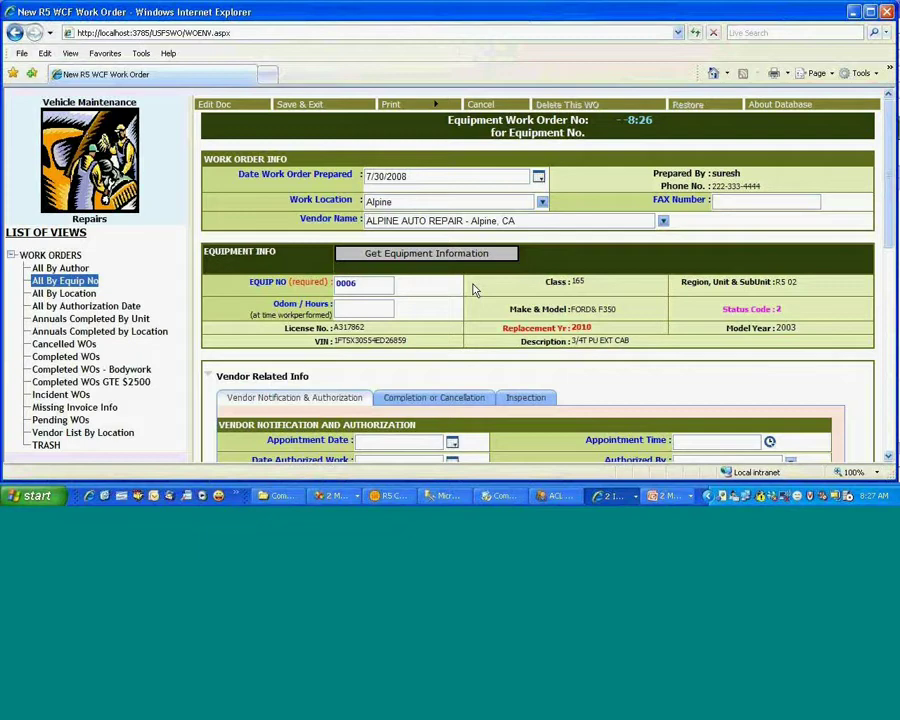
Step: Enter "asddasdsad asds asdsa asdsad sad" as the reason the work order was cancelled, and make everything after the first word bold
left_click(458, 397)
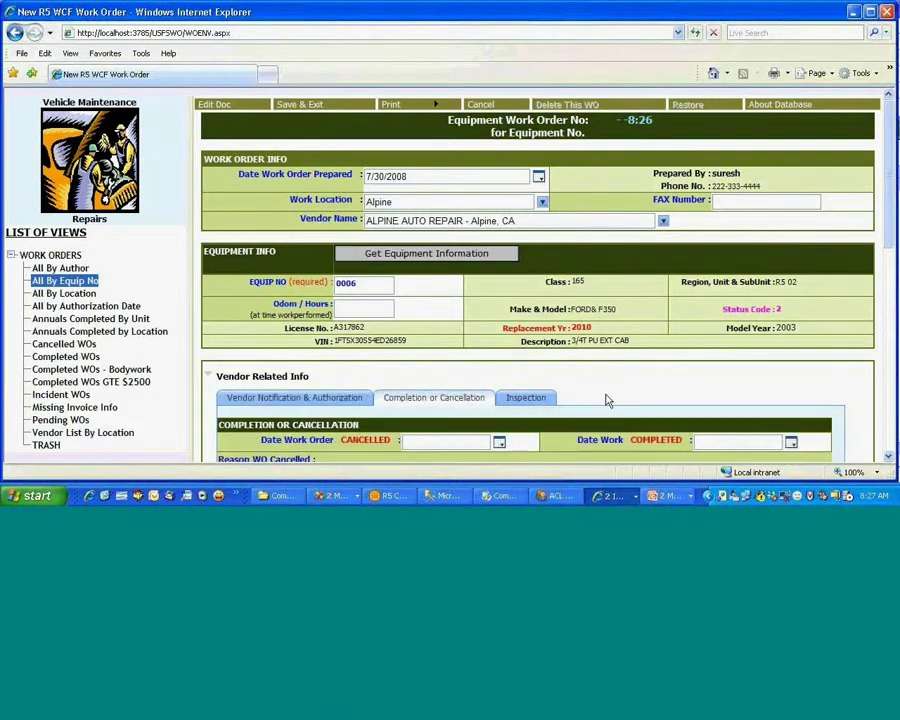
scroll(380, 324, "down", 3)
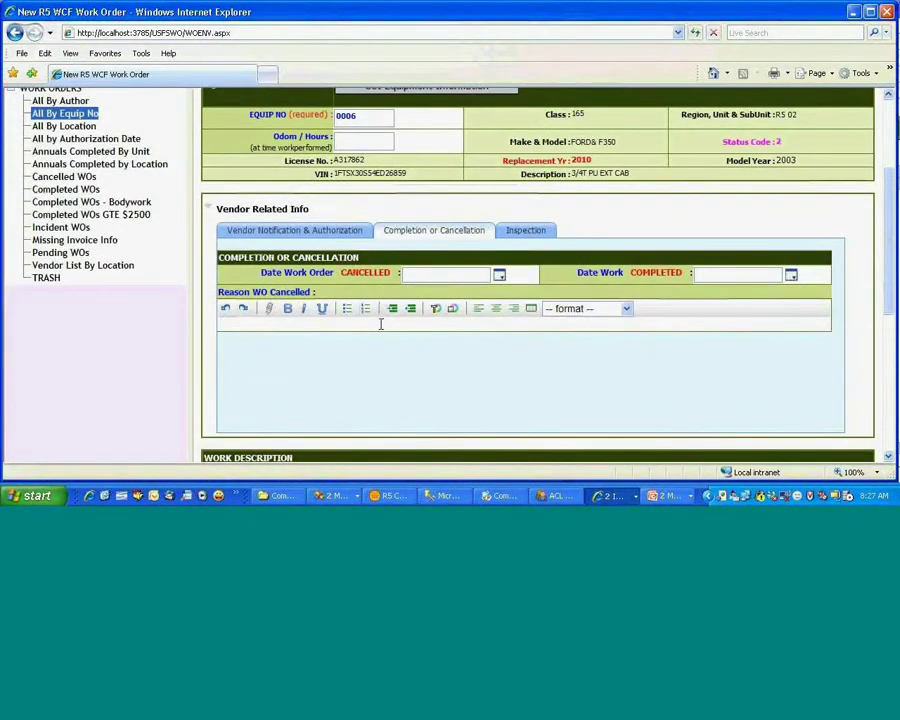
left_click(380, 324)
type("asdasdsad asds as")
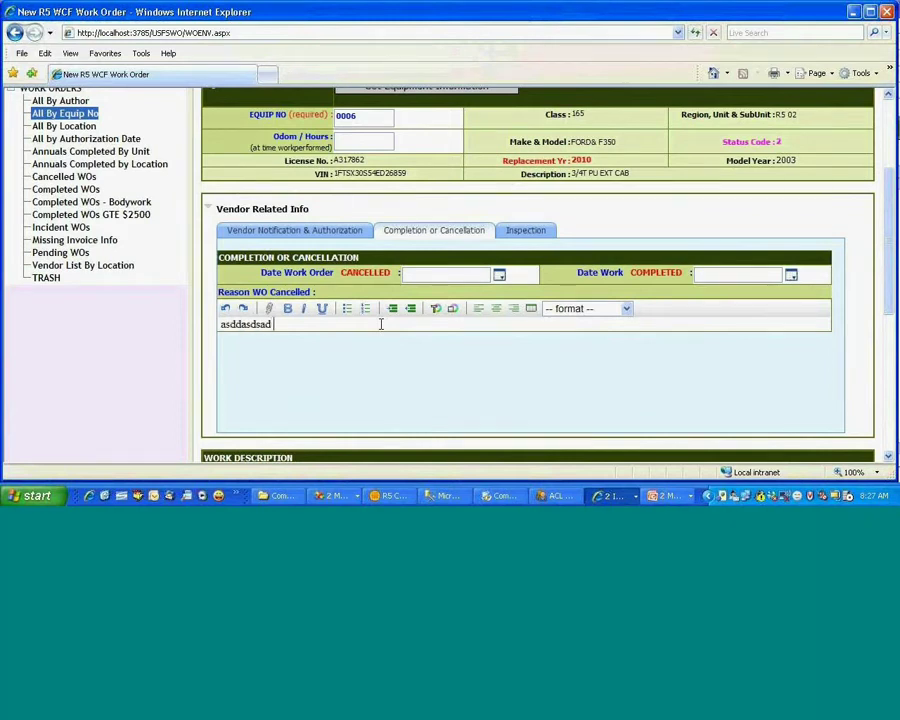
type("dsa asdsad sad")
left_click_drag(371, 325, 287, 311)
left_click(287, 311)
Step: Open the attachment dialog for the cancellation reason, dismiss it without a file, and return to the vendor notification and authorization details
left_click(410, 328)
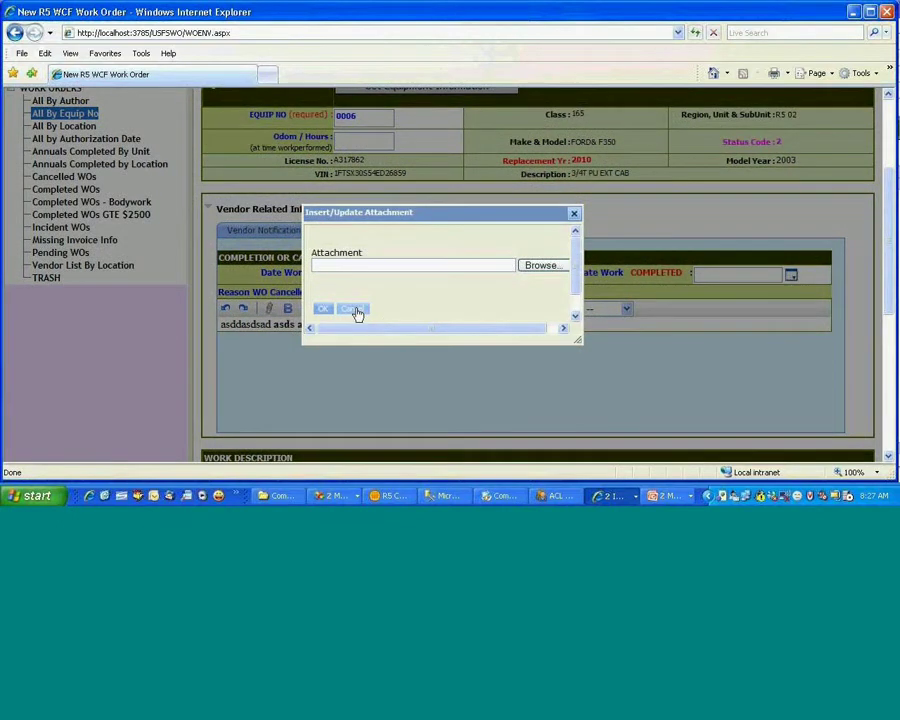
left_click(355, 311)
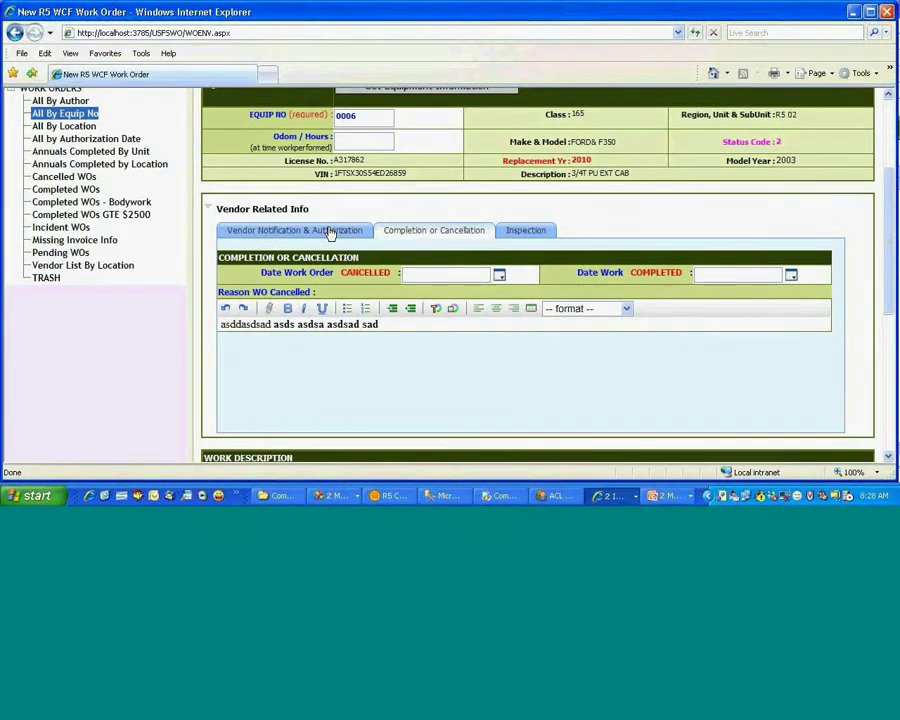
left_click(331, 232)
scroll(532, 210, "up", 3)
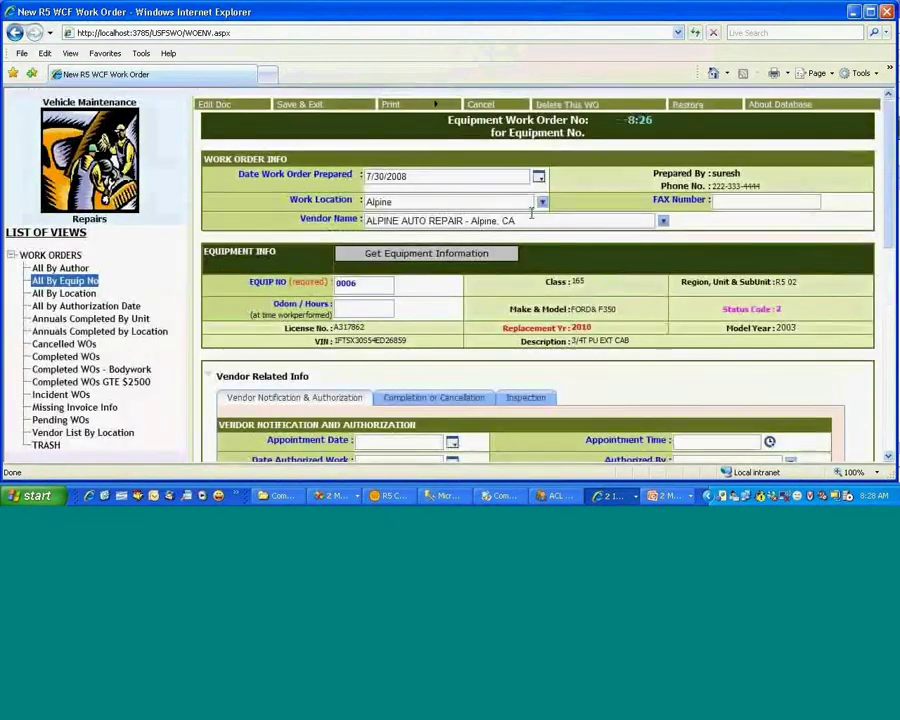
Step: Switch to SQL Server Management Studio Express and expand the tables of the USFSWO database on the SQLEXPRESS server
left_click(450, 496)
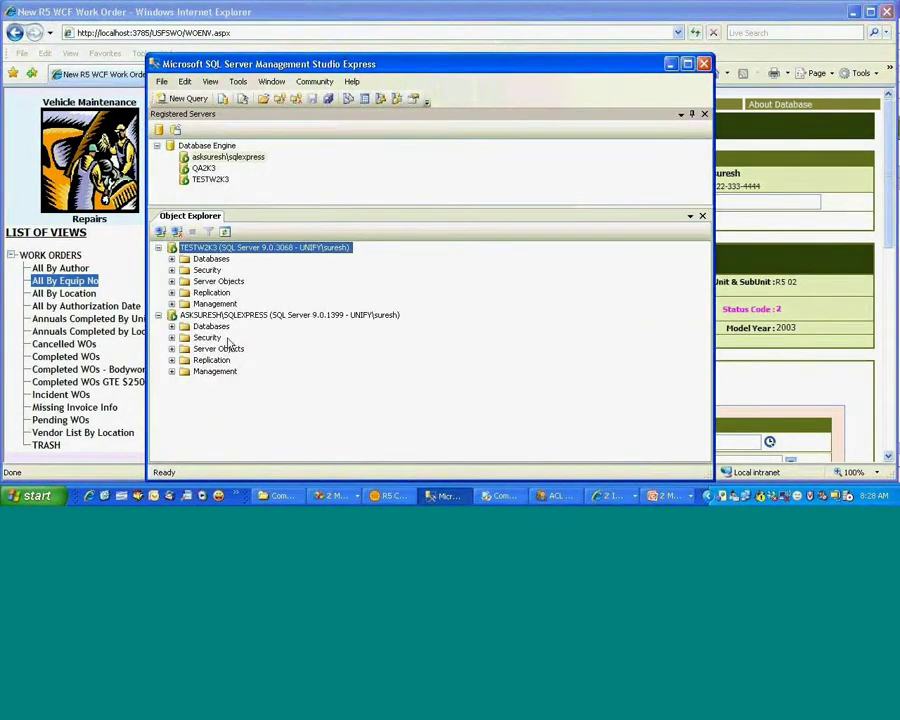
left_click(171, 326)
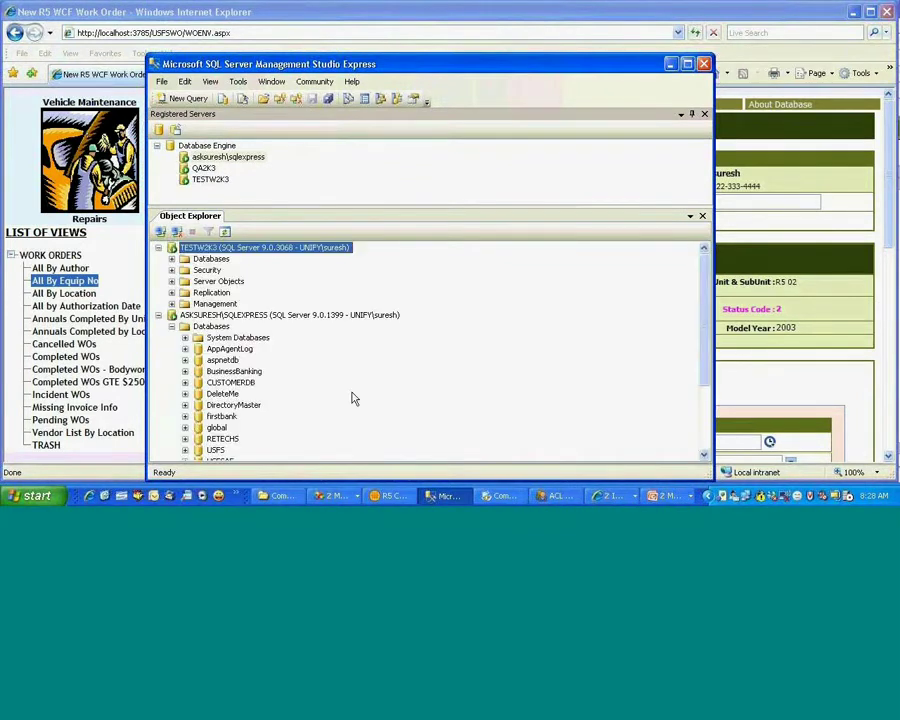
scroll(356, 394, "down", 2)
key("F5")
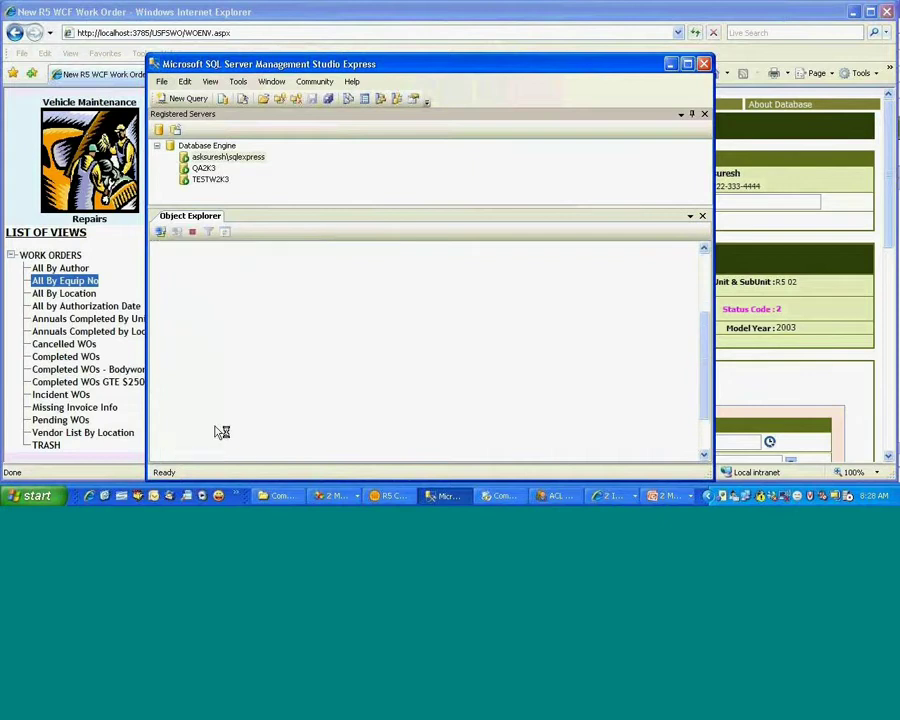
left_click(230, 405)
double_click(232, 406)
scroll(343, 418, "down", 2)
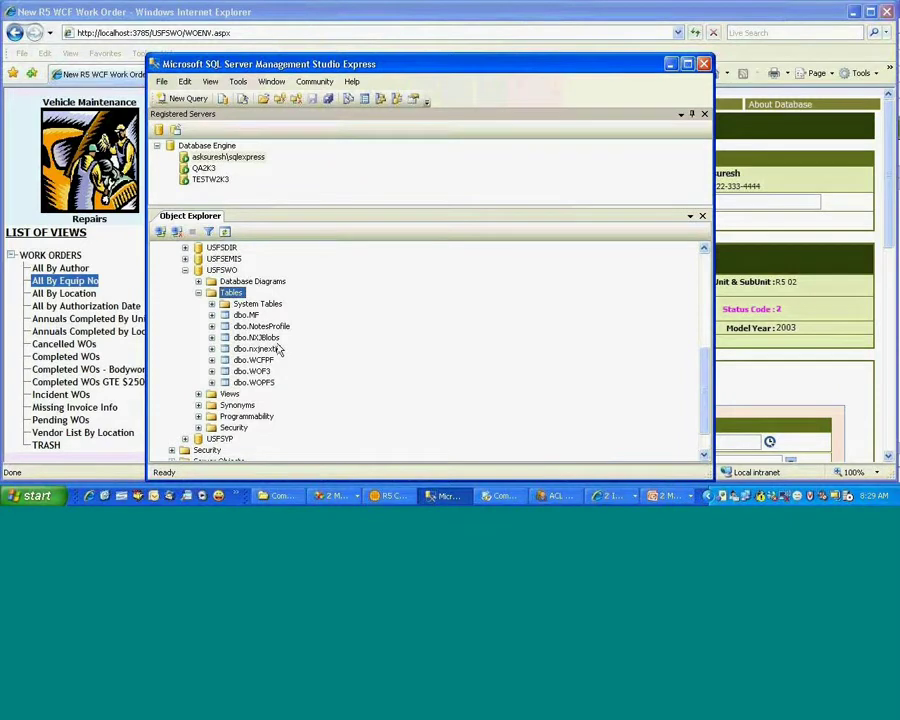
Step: Expand the columns of the dbo.WOF3 table and select the Authors column to examine its data type
left_click(211, 372)
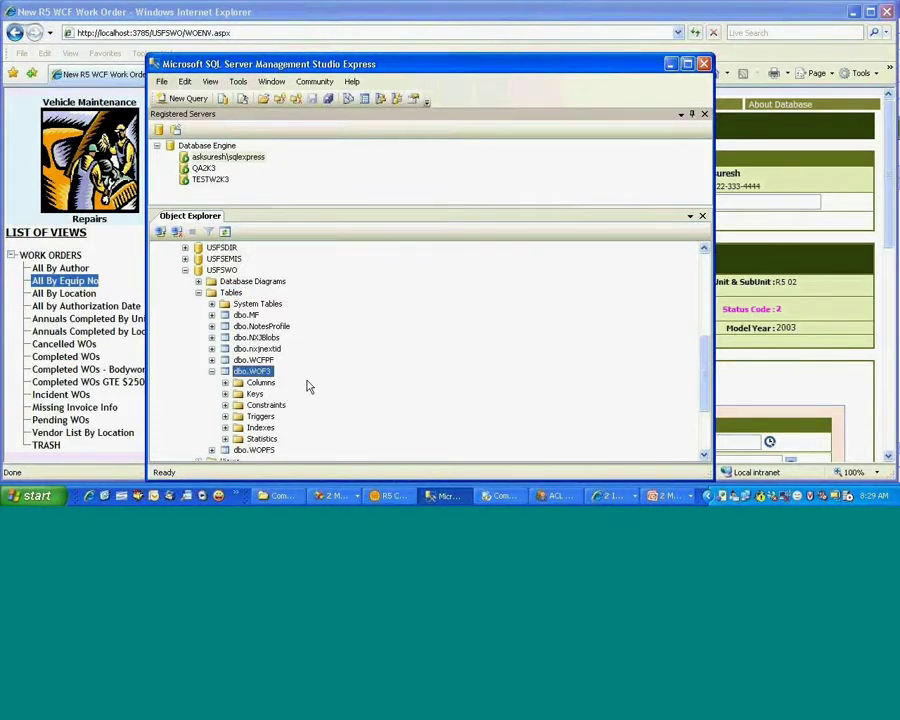
left_click(225, 382)
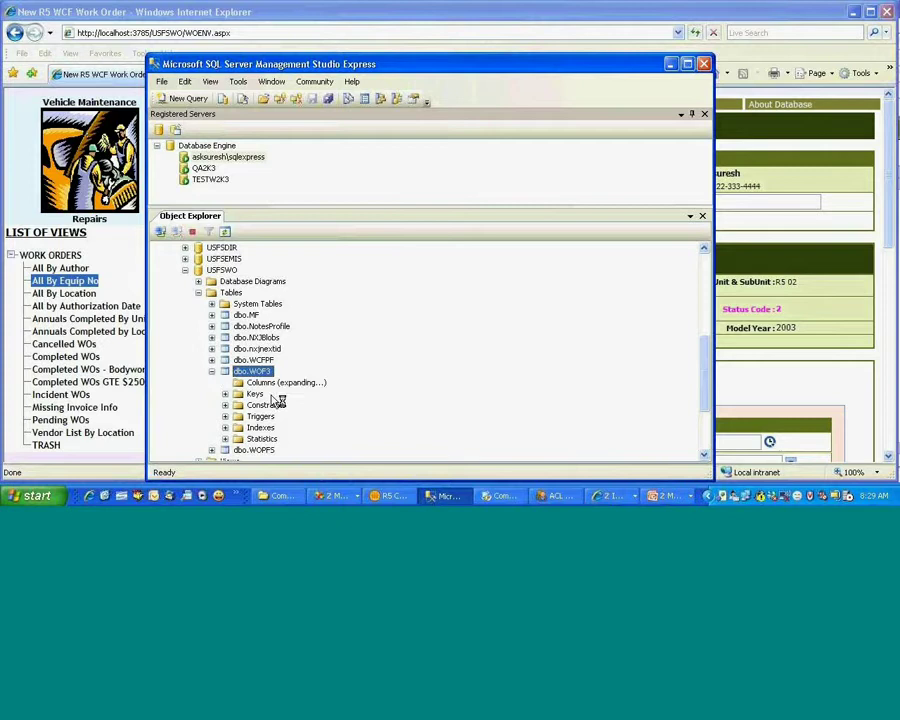
scroll(351, 398, "down", 3)
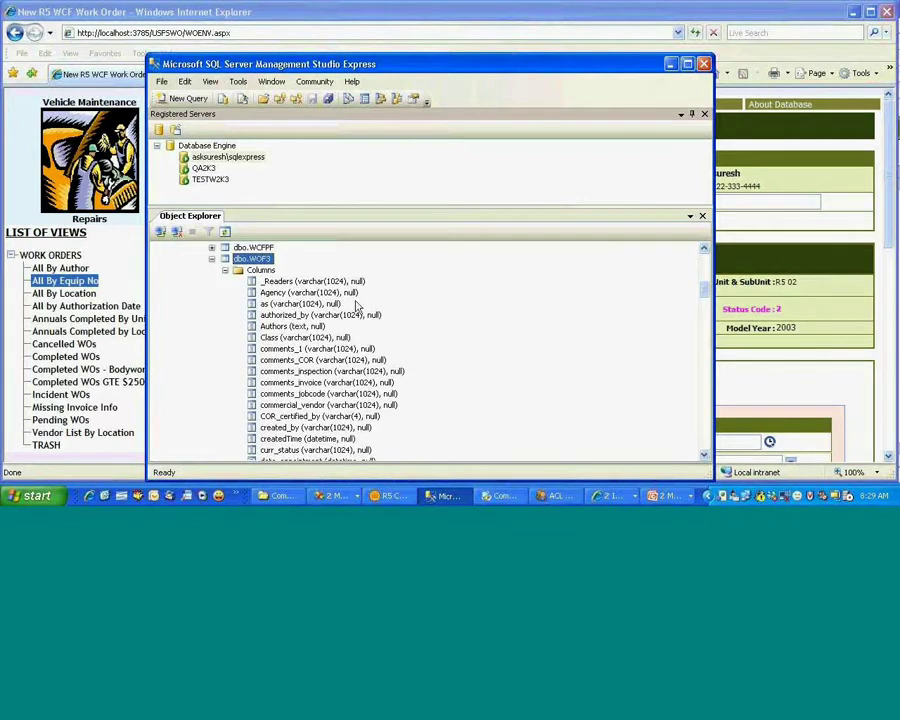
left_click(295, 326)
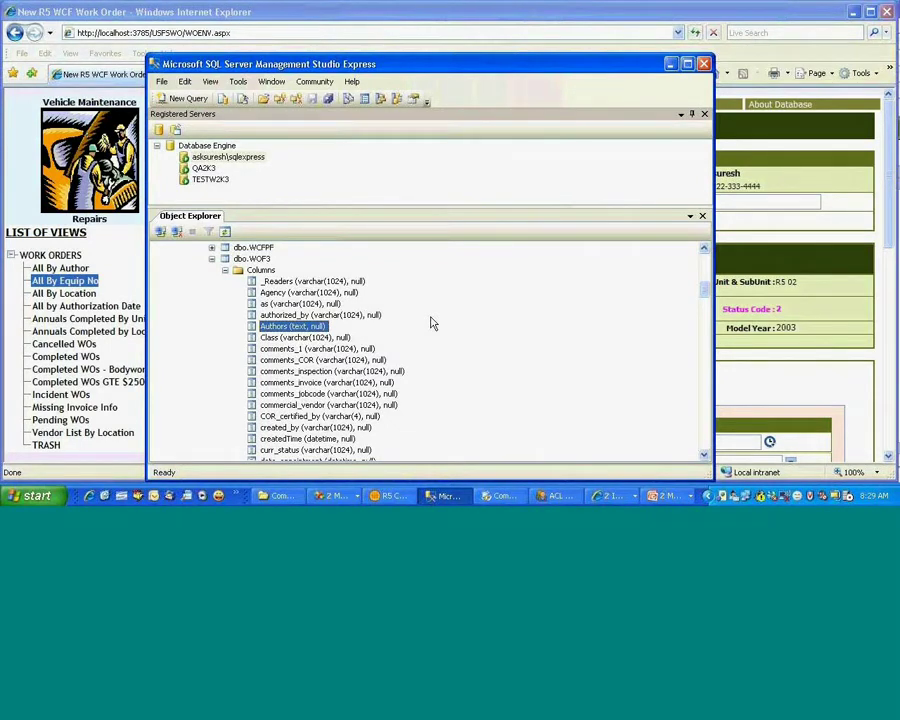
Step: Examine the notesId primary key column and the parentId column of the dbo.WOF3 table
scroll(328, 392, "down", 8)
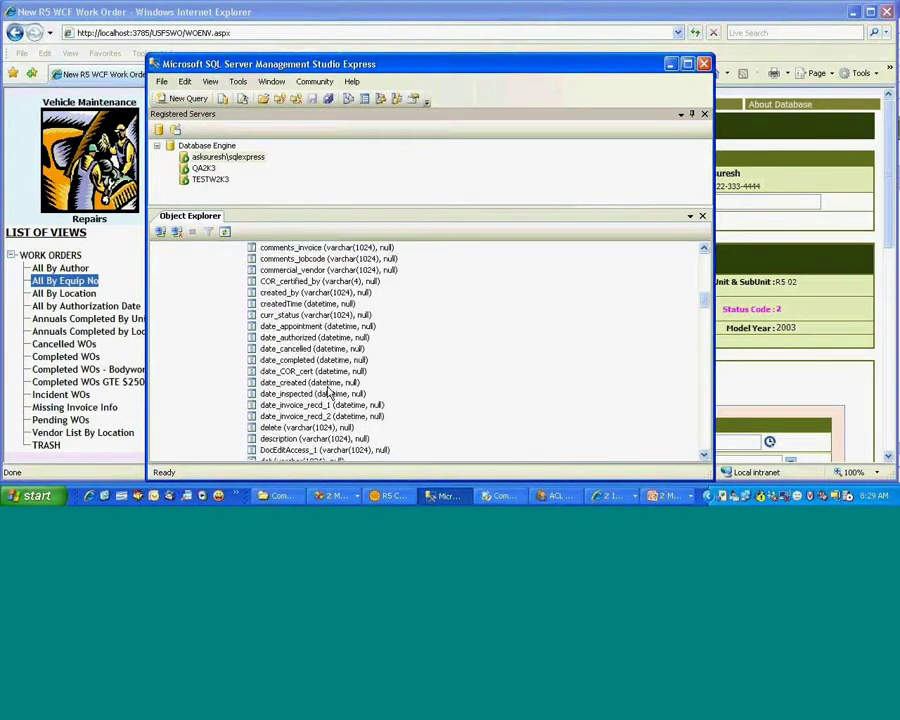
left_click(322, 416)
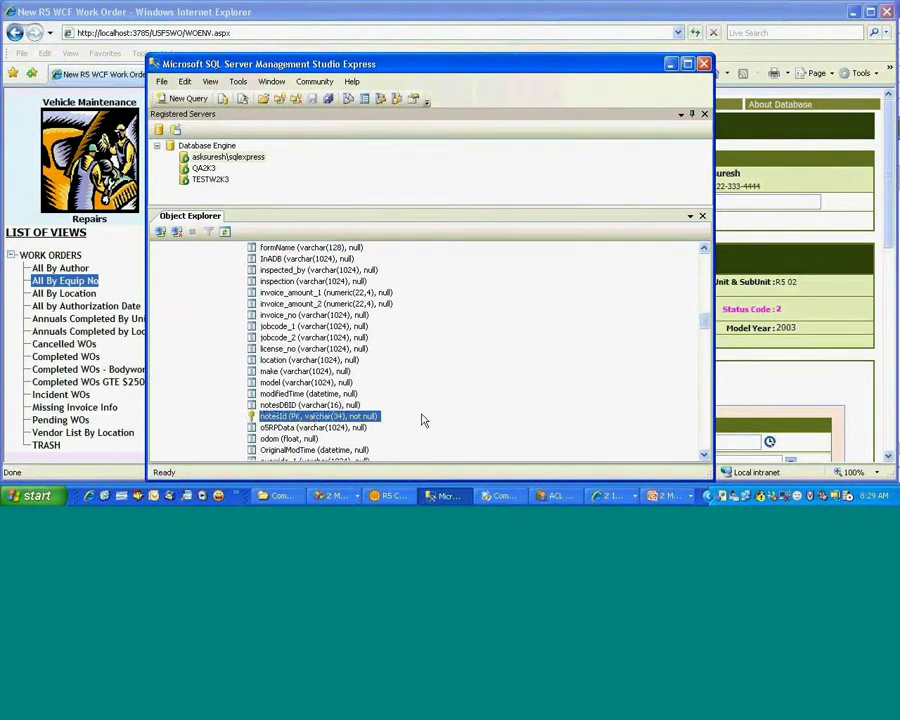
scroll(424, 421, "down", 2)
scroll(424, 421, "down", 3)
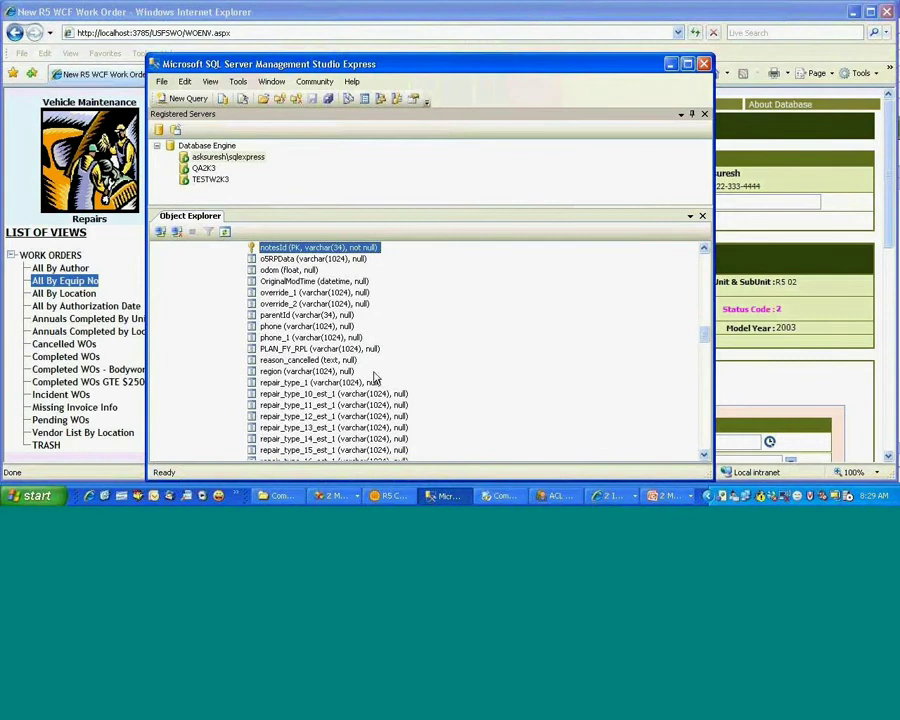
scroll(326, 330, "up", 1)
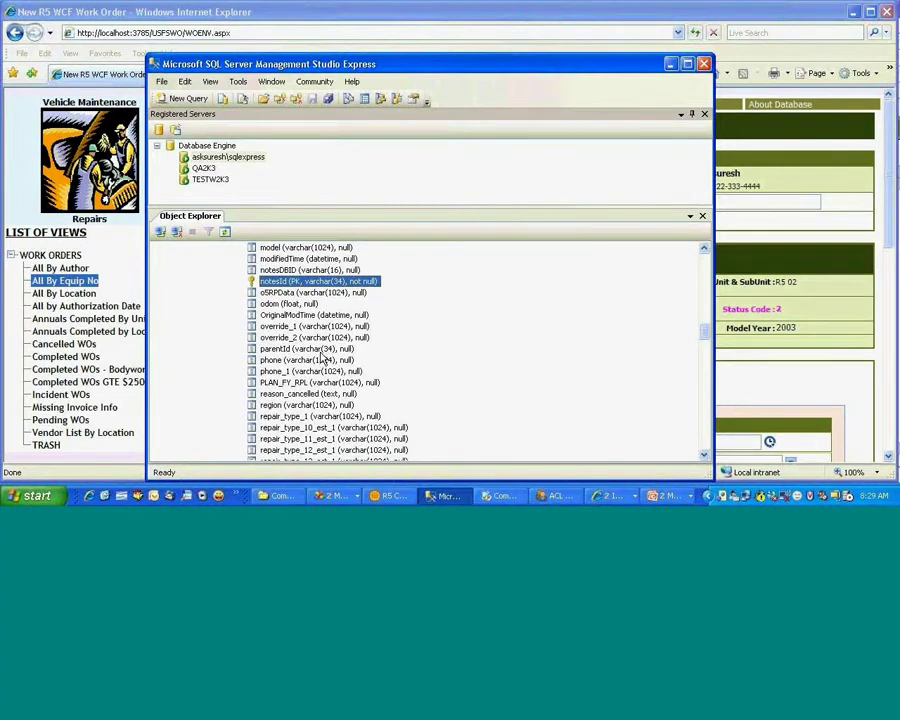
scroll(348, 358, "down", 5)
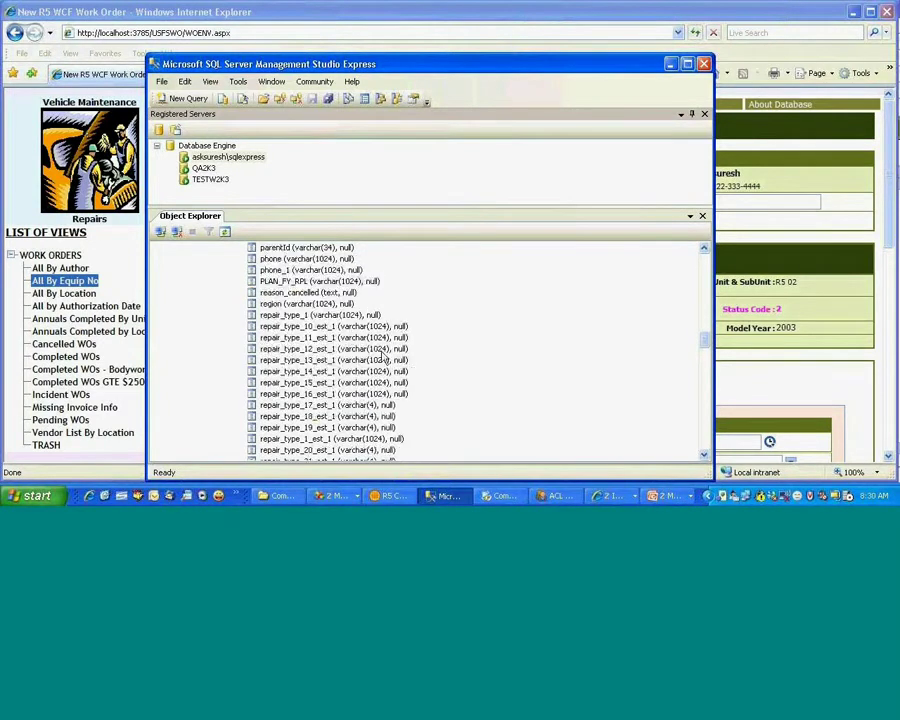
scroll(348, 356, "up", 3)
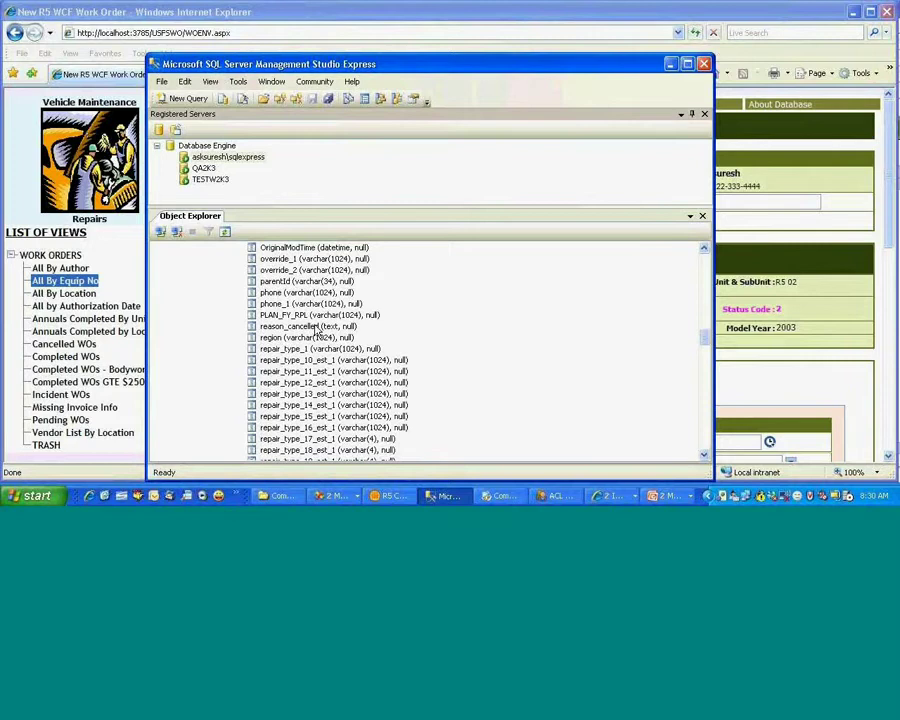
left_click(308, 283)
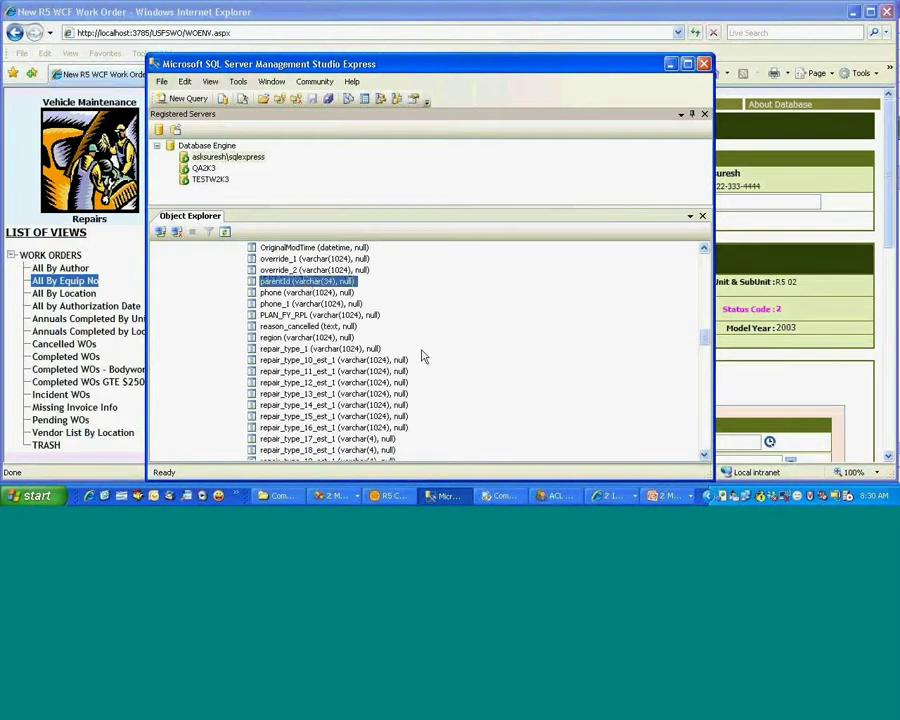
Step: Review the remaining columns of dbo.WOF3 through YEAR, and return to the notesDBID column to select it
scroll(426, 366, "up", 2)
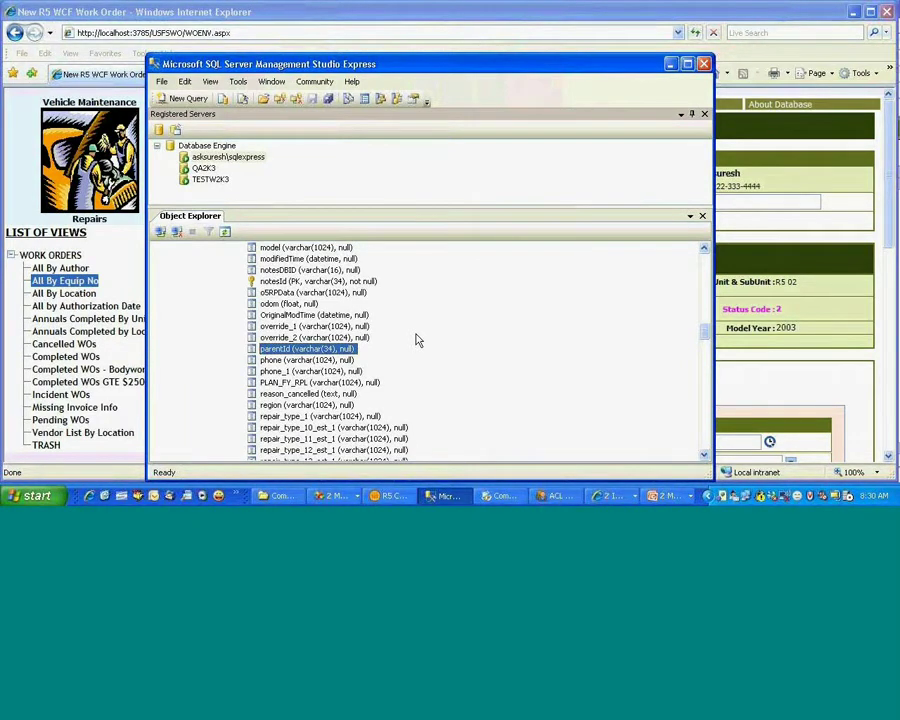
scroll(398, 361, "down", 8)
scroll(401, 364, "down", 8)
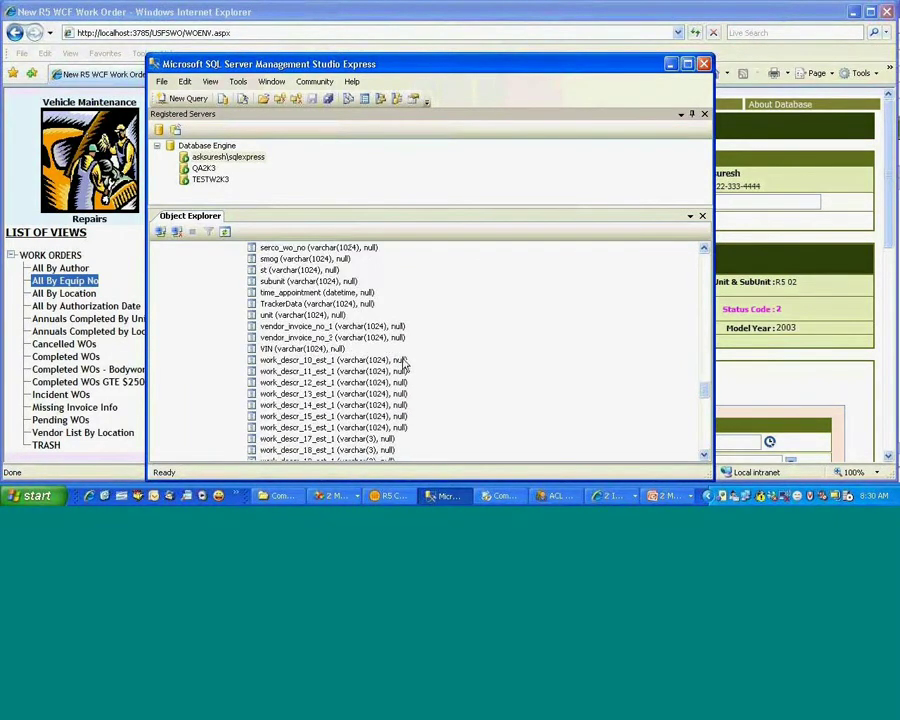
scroll(405, 366, "down", 12)
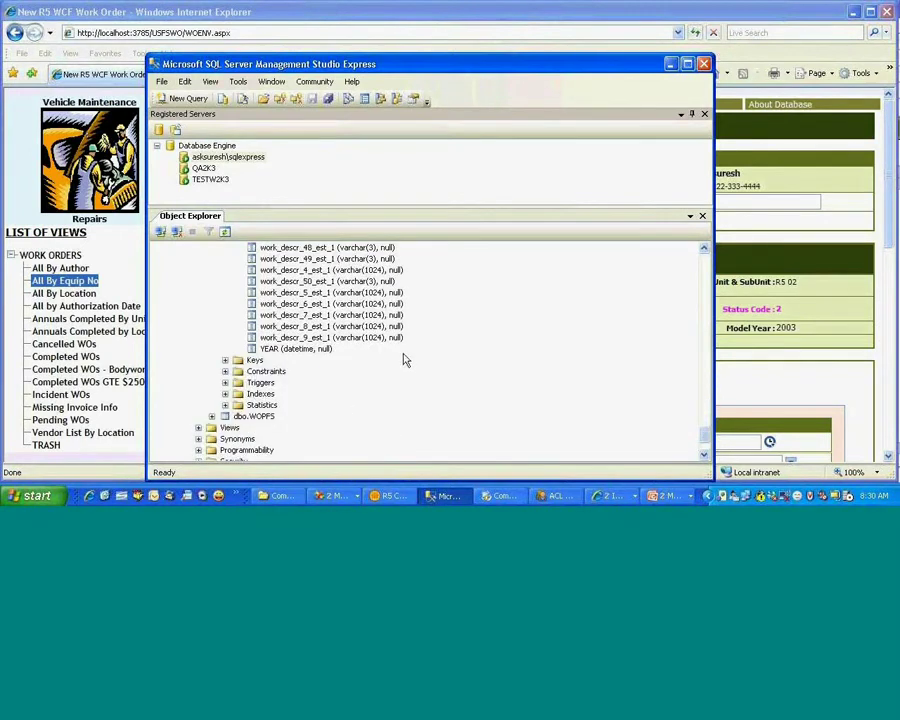
scroll(402, 358, "up", 4)
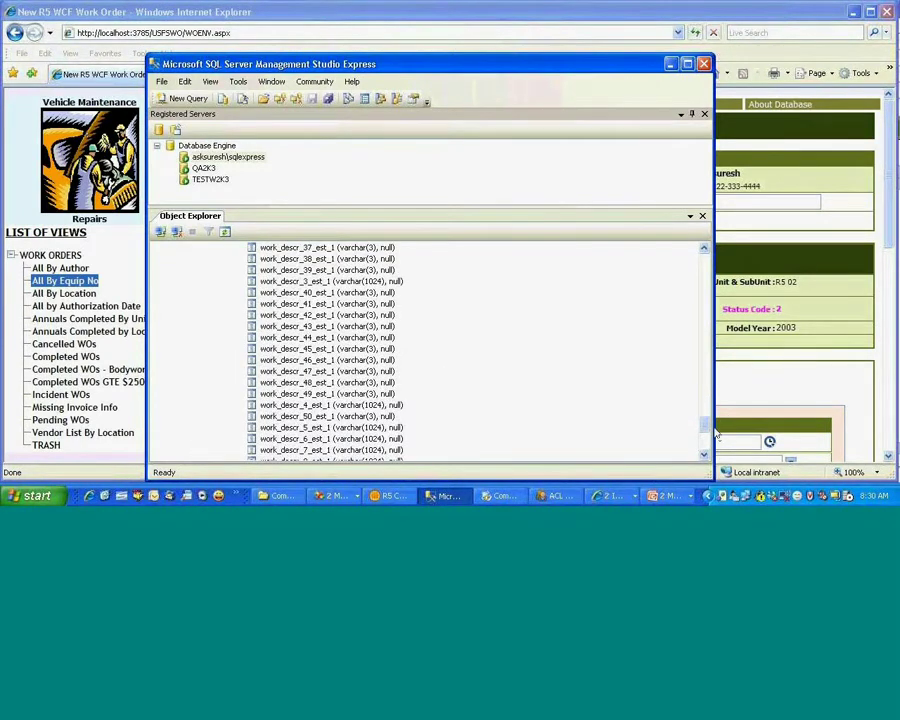
left_click_drag(705, 425, 708, 333)
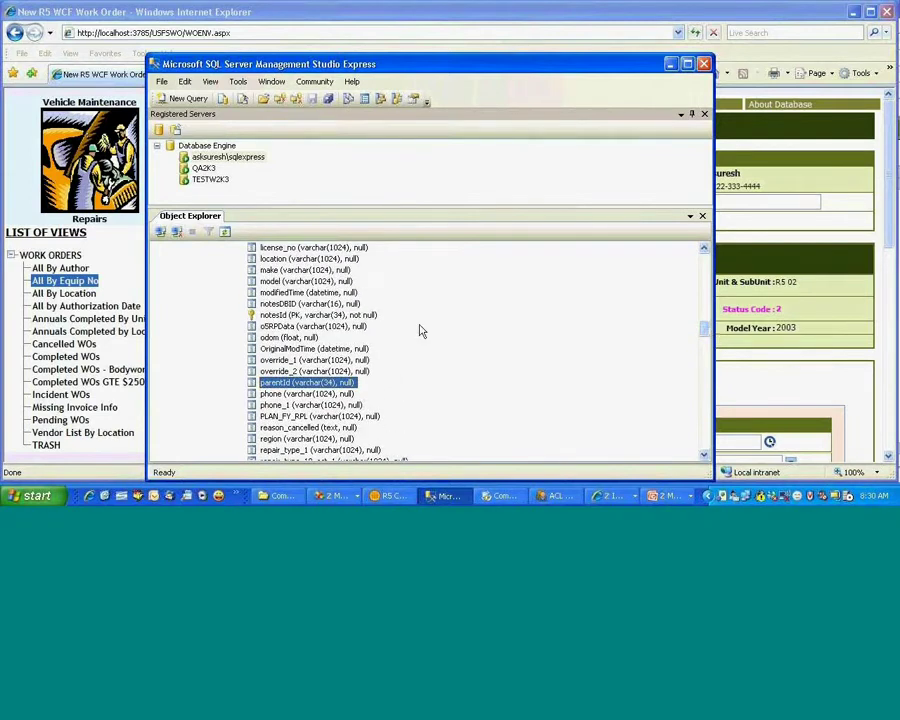
left_click(290, 304)
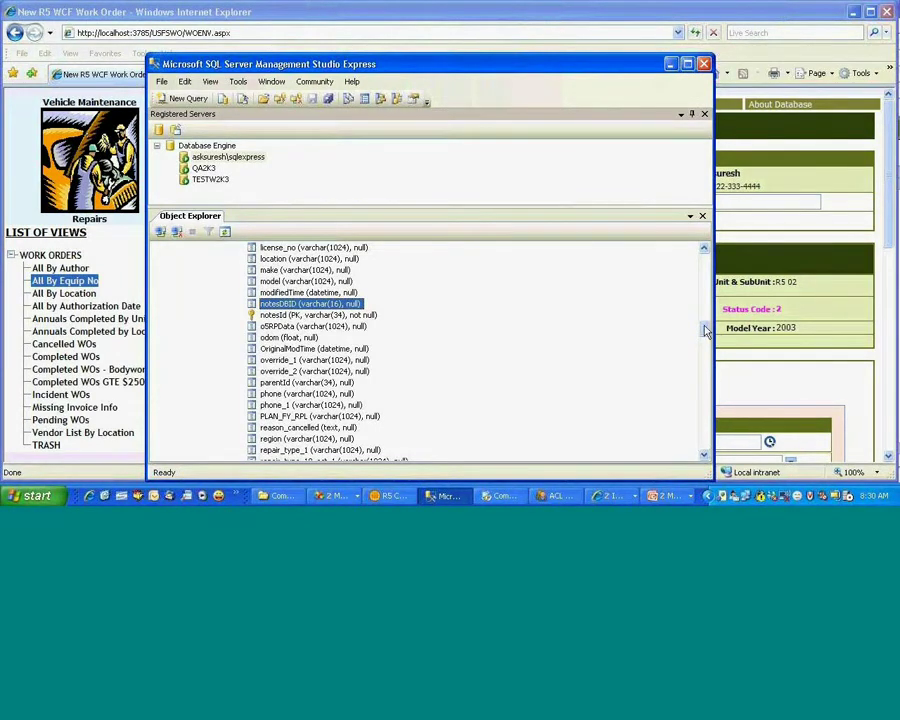
Step: Collapse the dbo.WOF3 table and expand the columns of the dbo.NXJBlobs table
left_click_drag(705, 328, 706, 250)
scroll(328, 372, "down", 6)
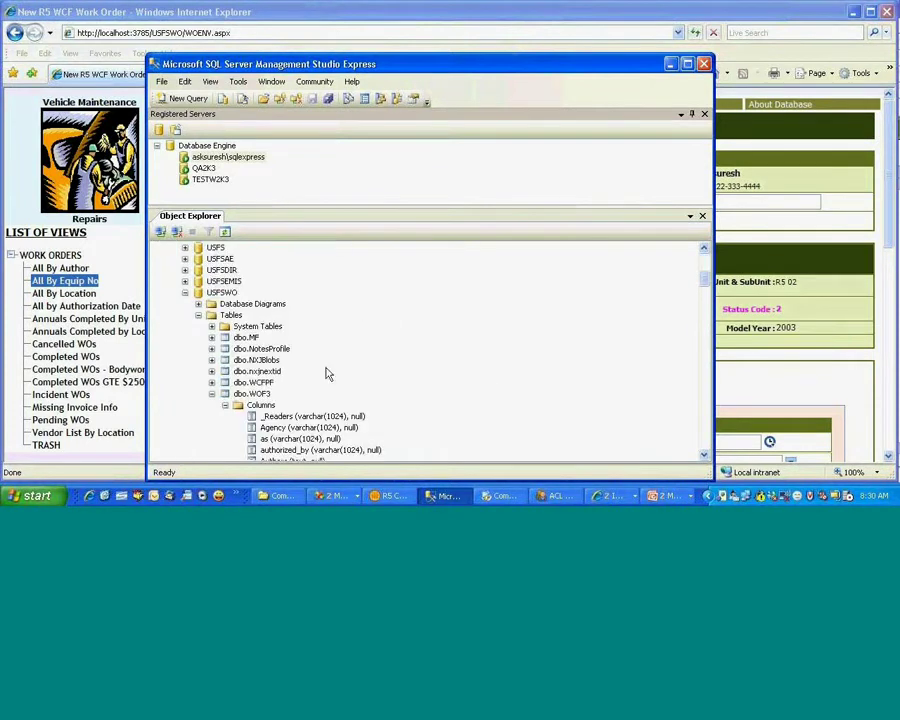
left_click(211, 393)
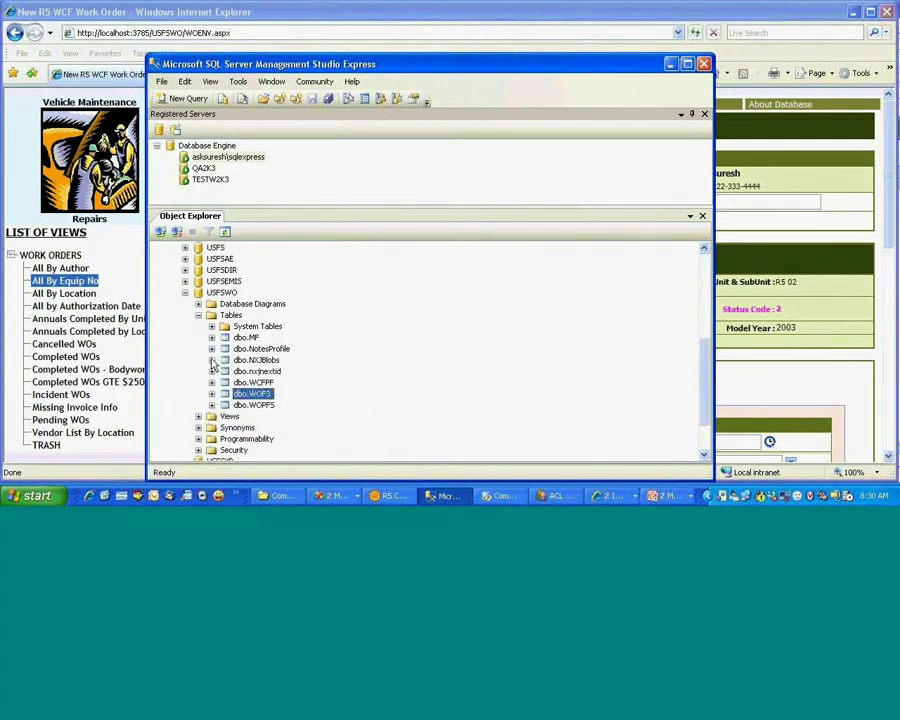
left_click(211, 360)
double_click(252, 369)
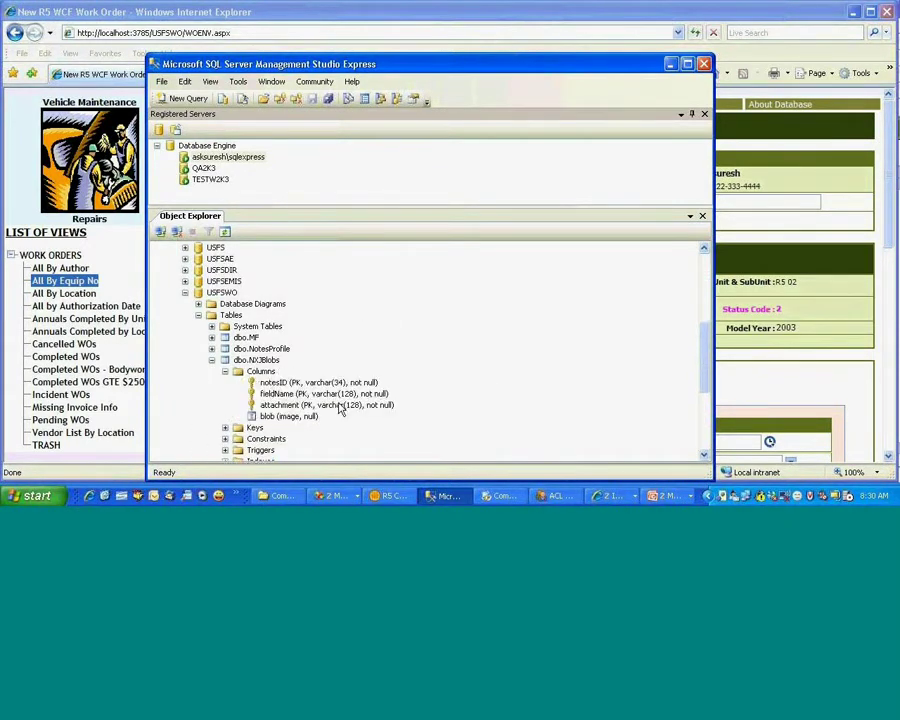
Step: Examine the notesID, fieldName and blob columns of dbo.NXJBlobs, selecting each in turn
scroll(296, 350, "down", 2)
left_click(320, 315)
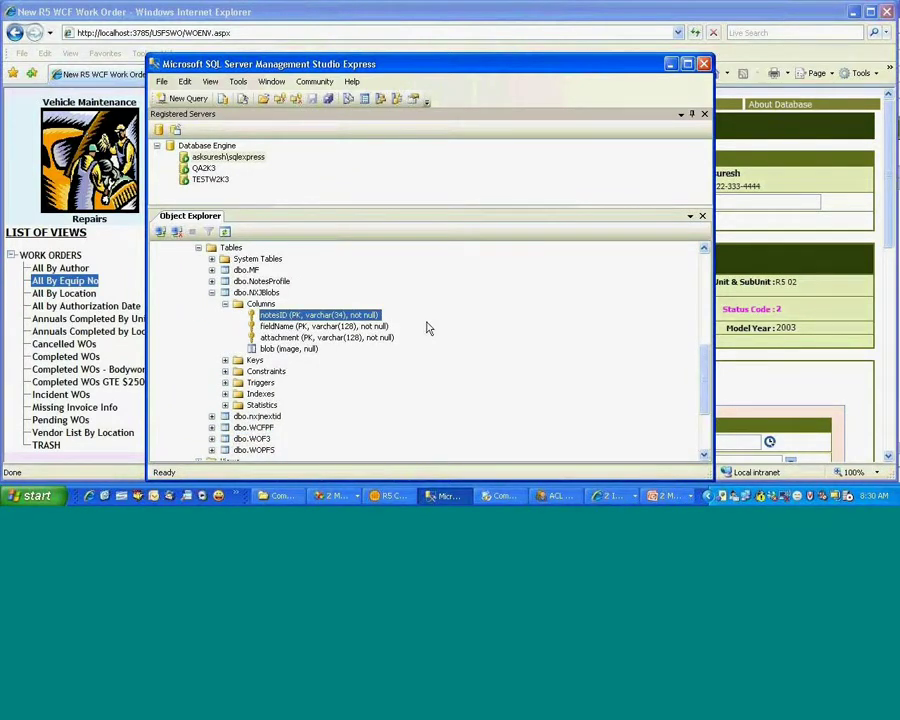
left_click(322, 326)
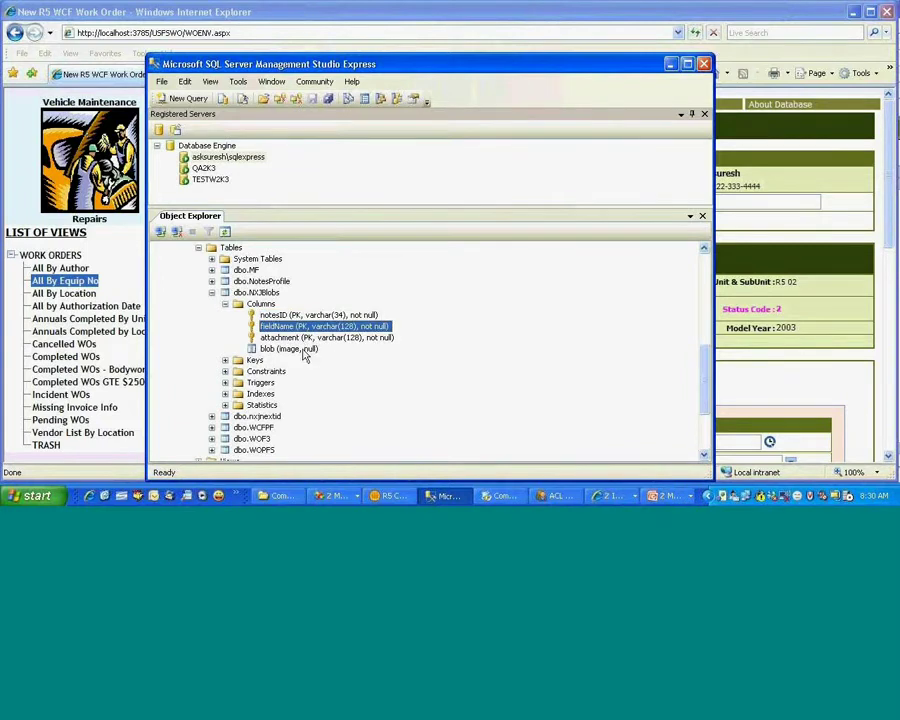
left_click(310, 348)
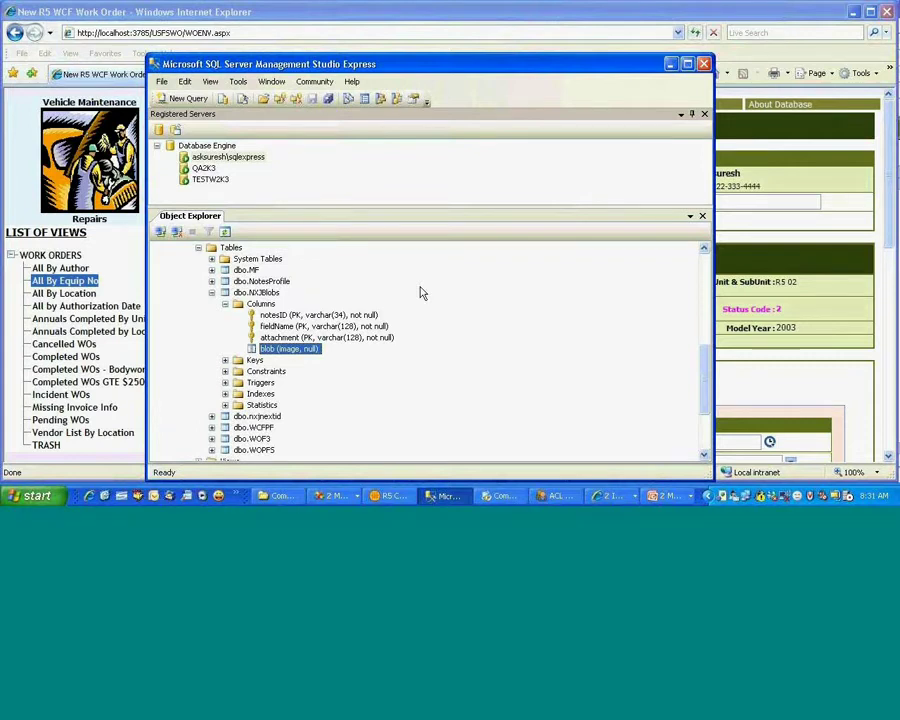
Step: Collapse dbo.NXJBlobs, reopen dbo.WOF3 and select its notesId key column, continuing on through the repair_type columns
left_click(224, 304)
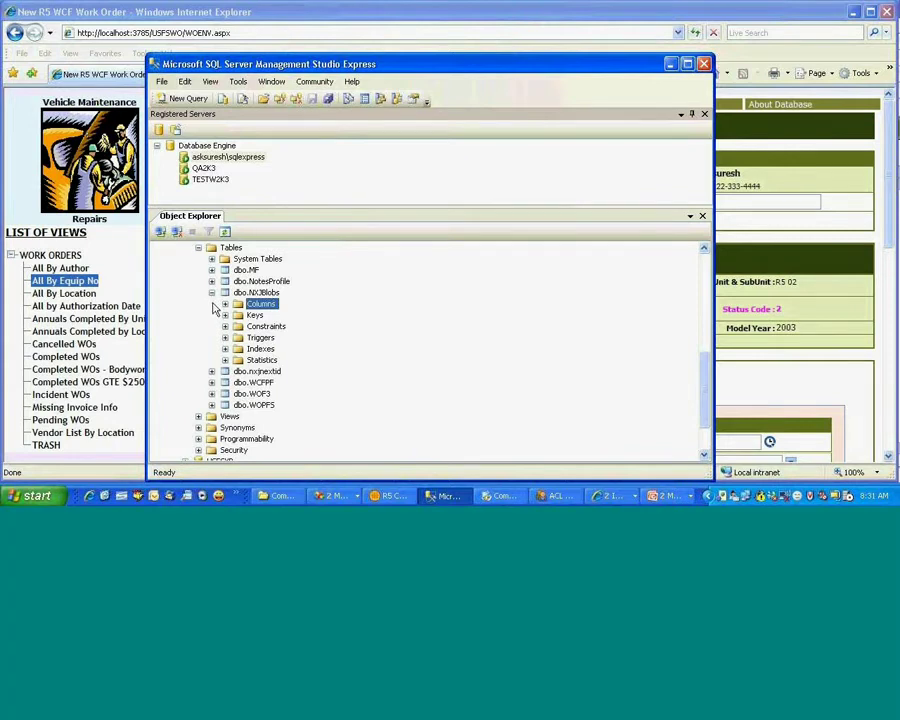
left_click(211, 292)
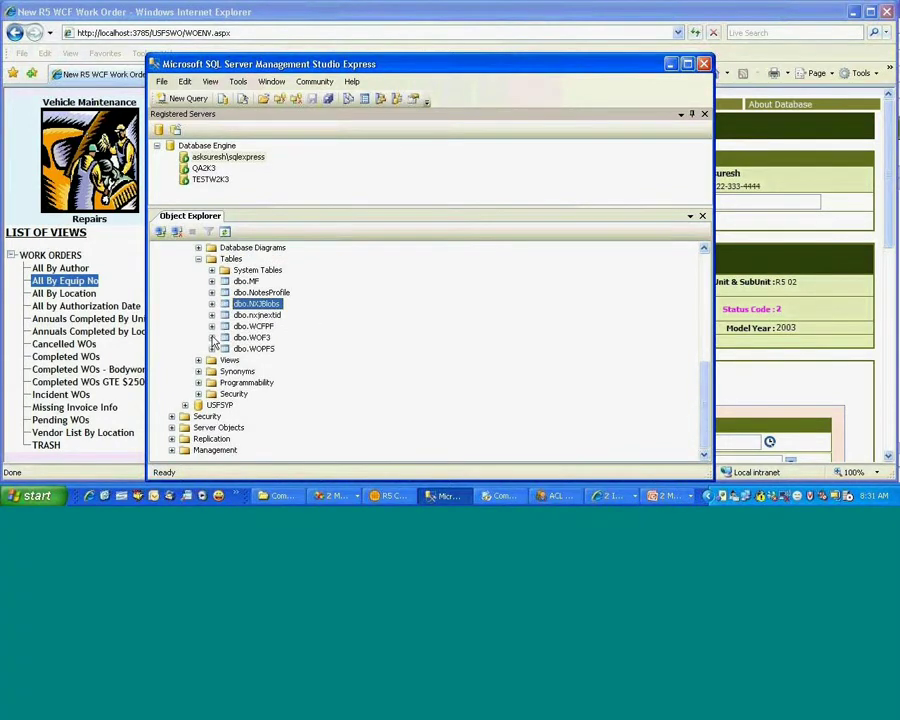
left_click(211, 337)
scroll(418, 324, "down", 15)
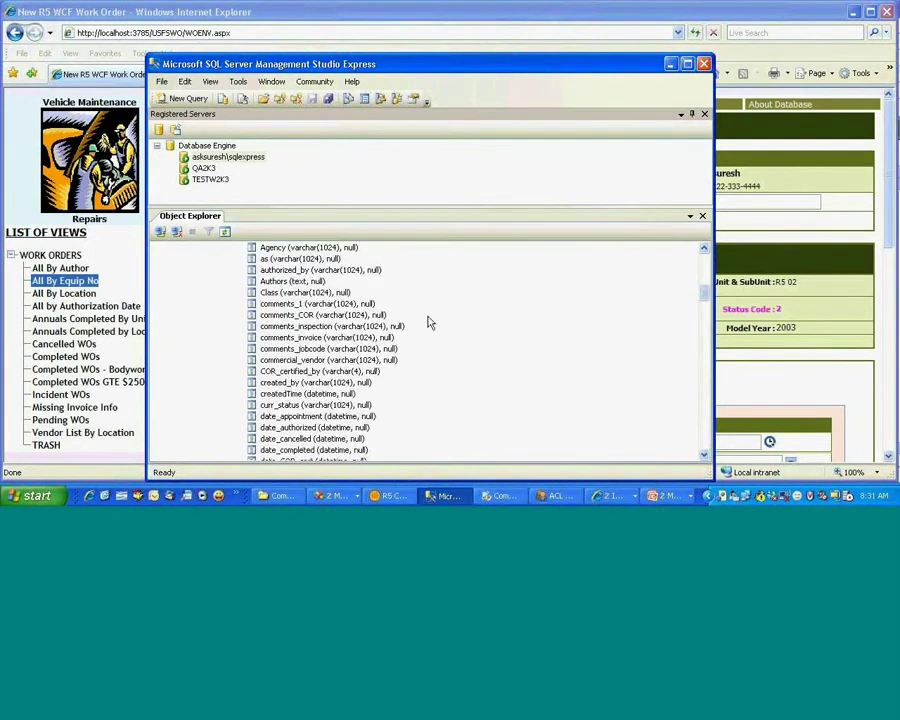
left_click(361, 340)
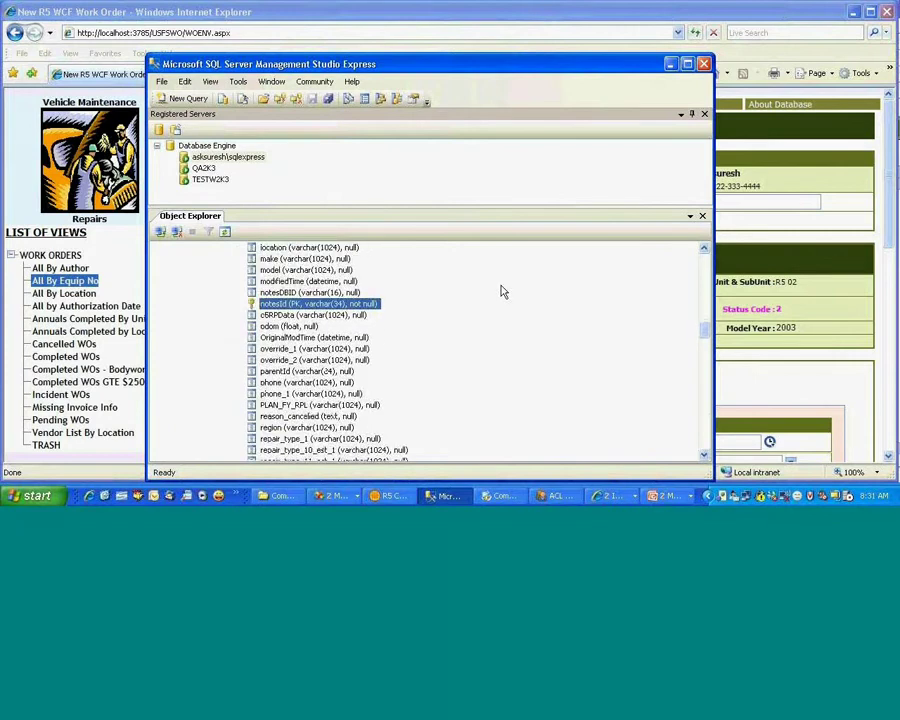
scroll(502, 291, "down", 8)
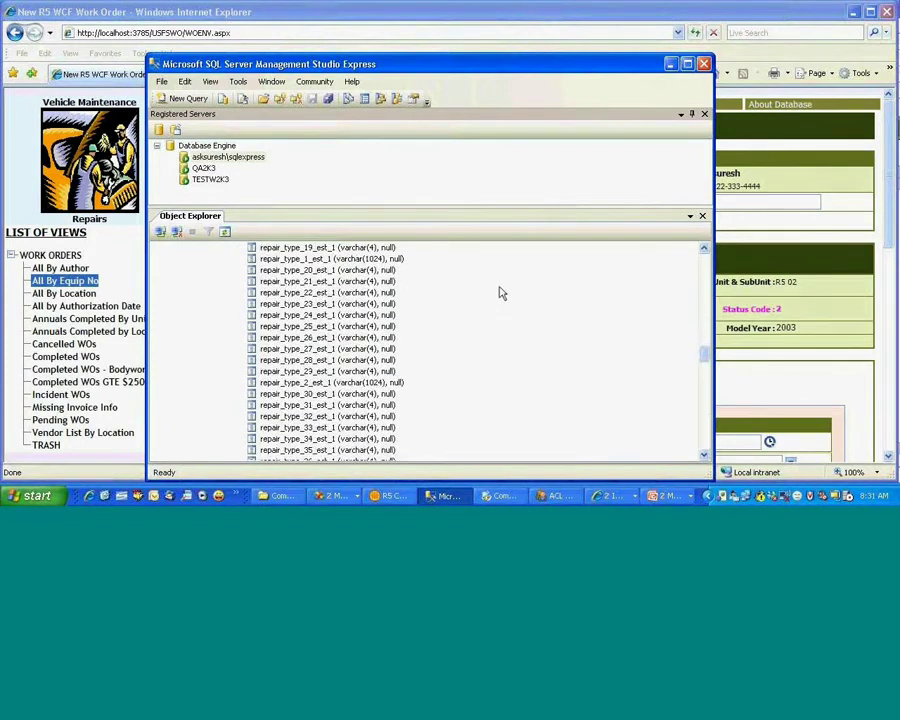
Step: Minimize SQL Server Management Studio, switch to ACL Migrator, test the Active Directory connection and proceed to the ACL file selection
left_click(672, 65)
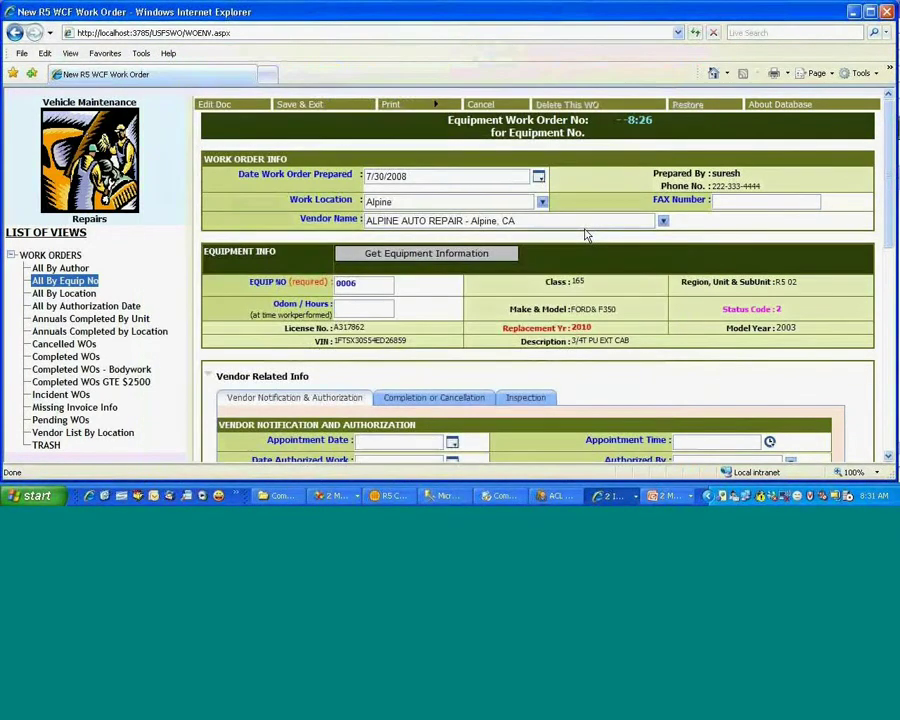
left_click(556, 496)
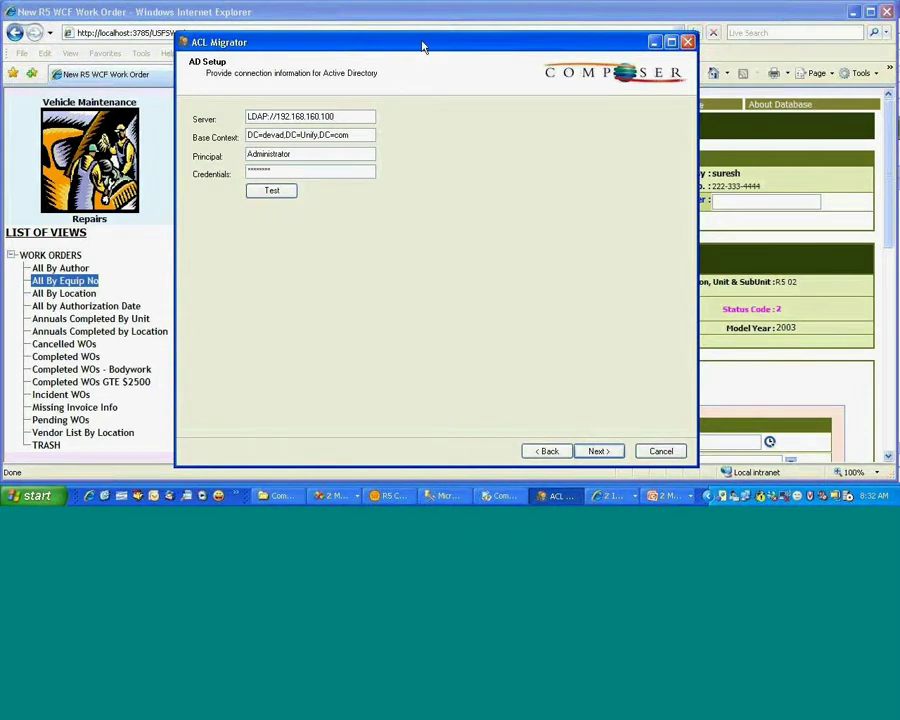
left_click_drag(422, 44, 397, 41)
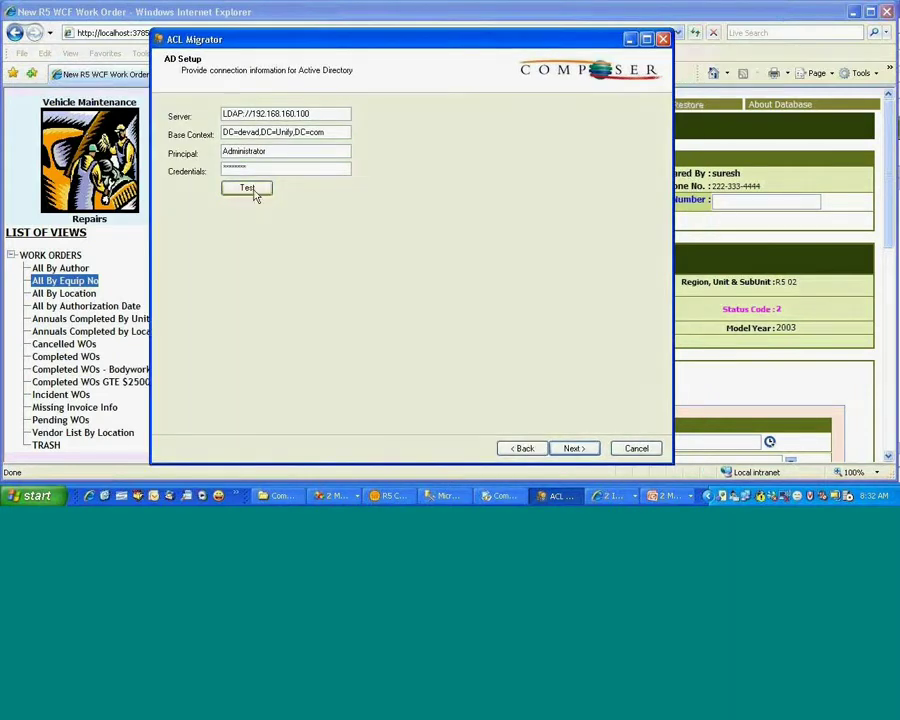
left_click(252, 190)
left_click(472, 289)
left_click(579, 449)
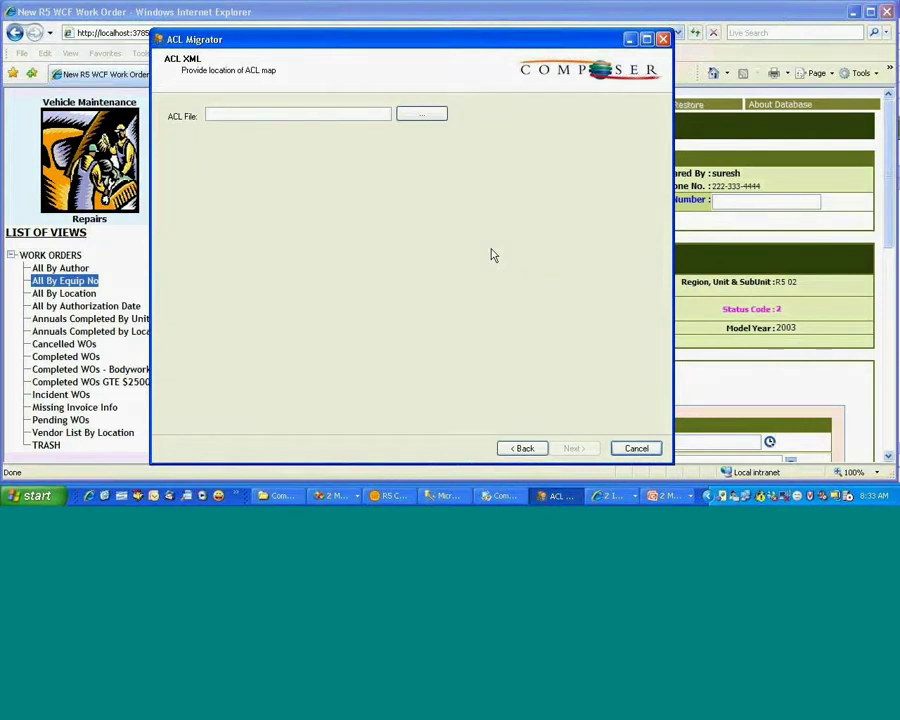
Step: Choose ACL.xml from the project's App_Data folder as the ACL file and continue to role mapping
left_click(422, 116)
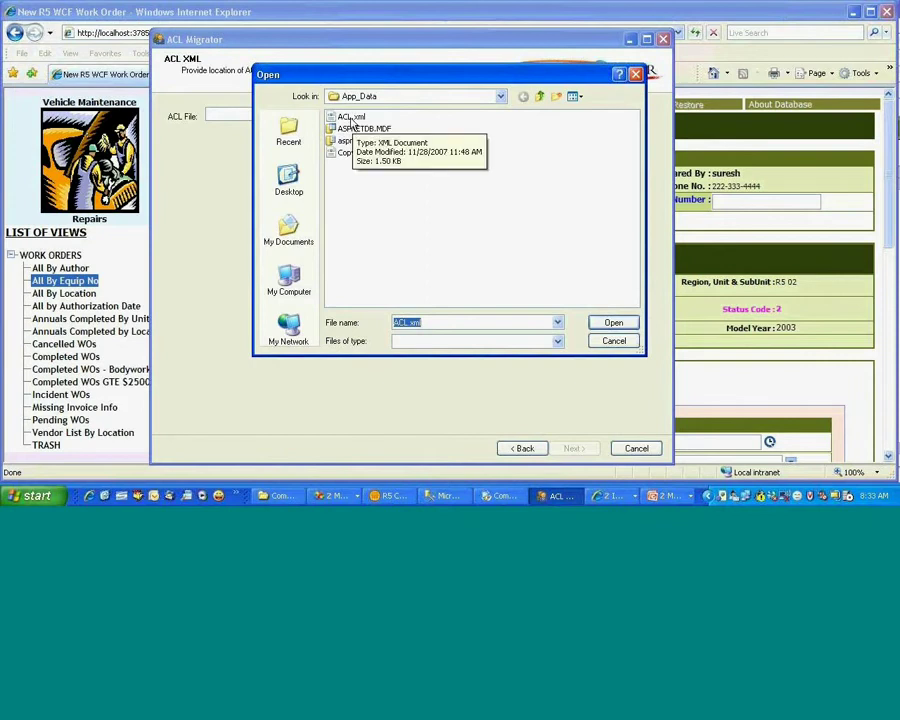
left_click(608, 322)
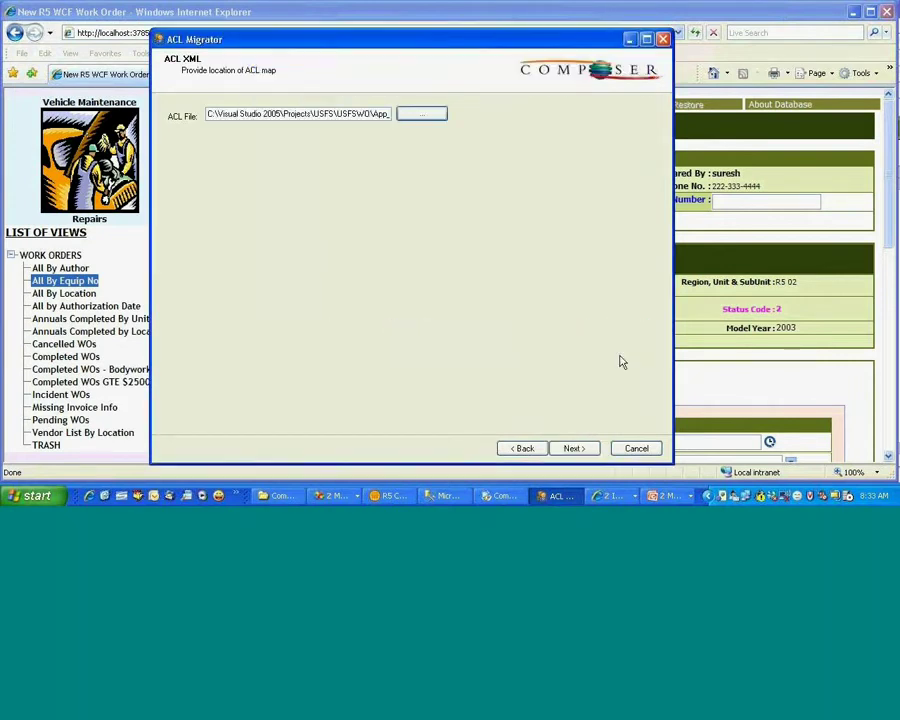
left_click(573, 449)
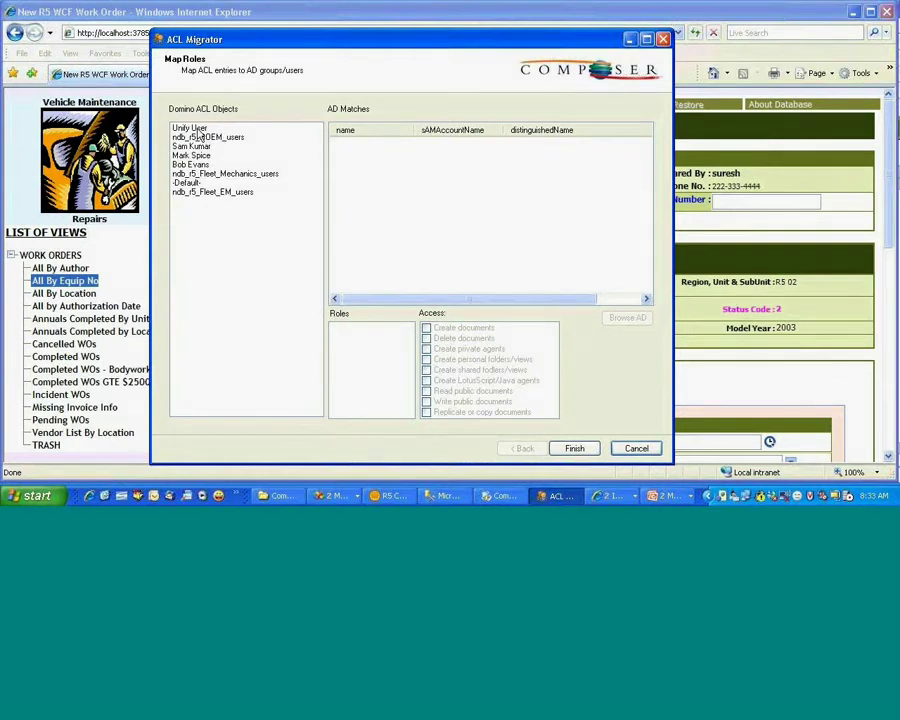
Step: Review the AD matches, roles and access rights of Unify User, ndb_r5_ROEM_users and the individual user below them, ending on Unify User
left_click(197, 129)
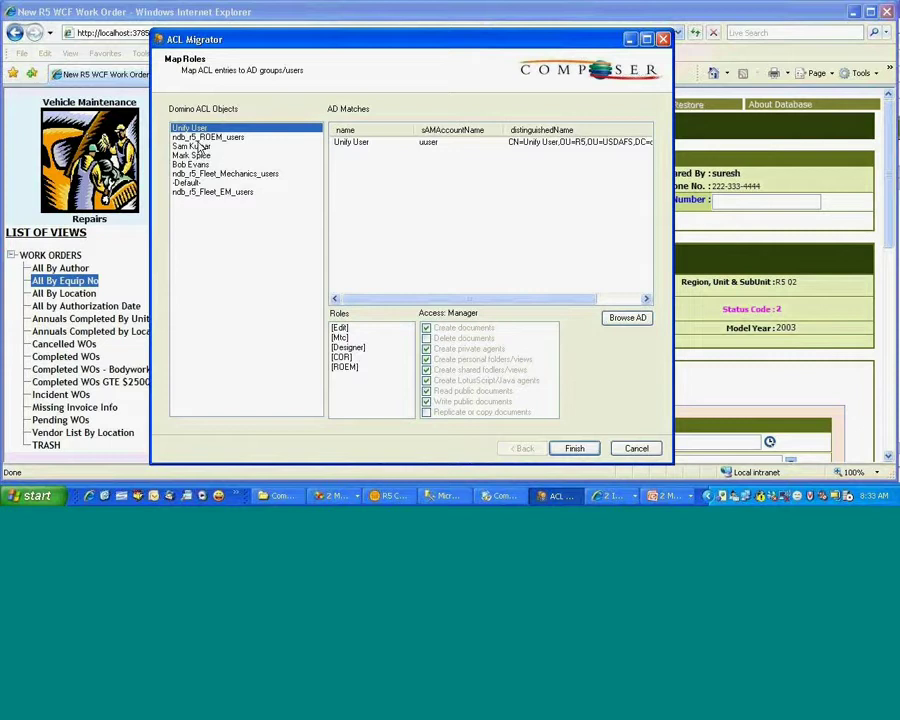
left_click(200, 138)
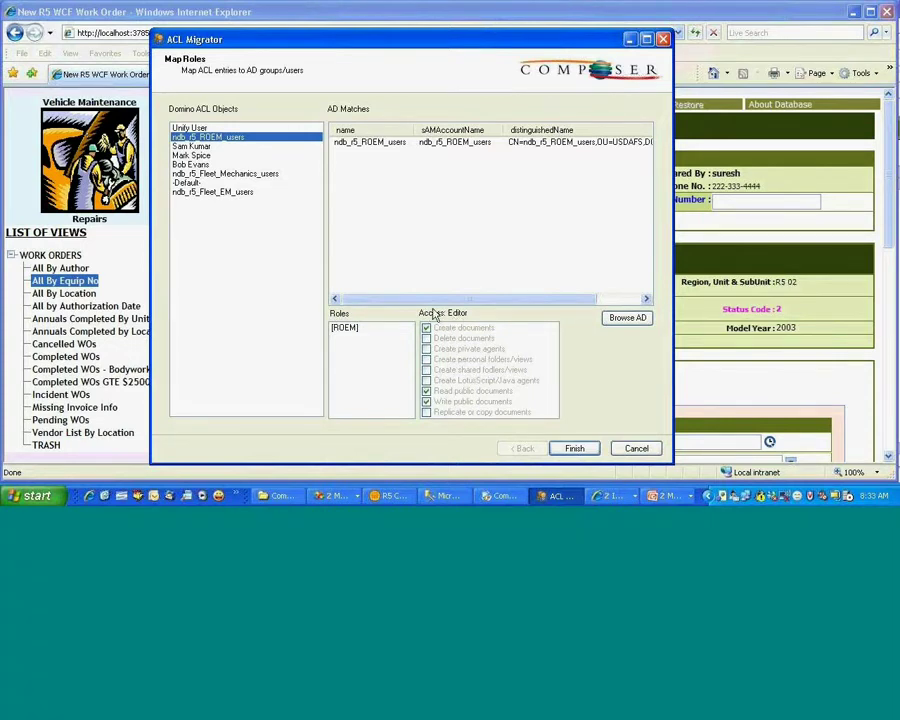
left_click(198, 147)
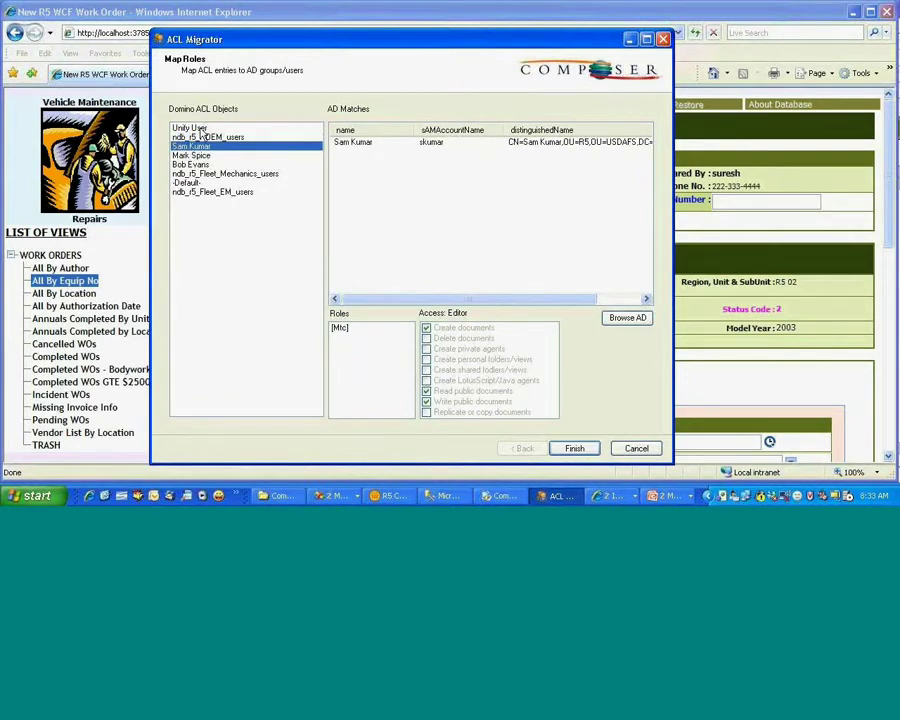
left_click(200, 129)
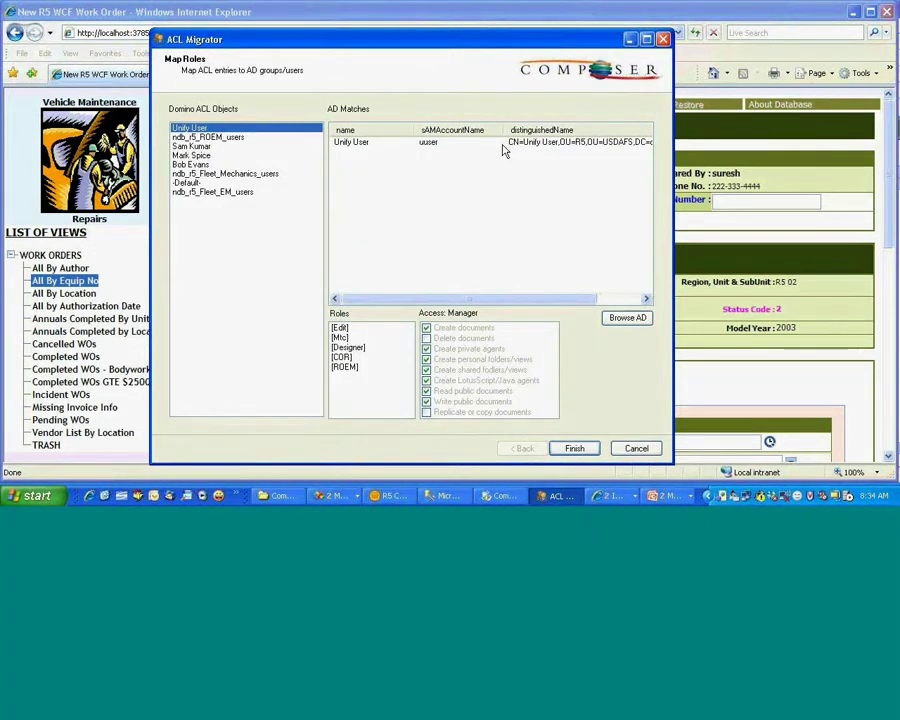
Step: Browse Active Directory for every account with the search *, look through the list, cancel the search and minimize ACL Migrator
left_click(626, 316)
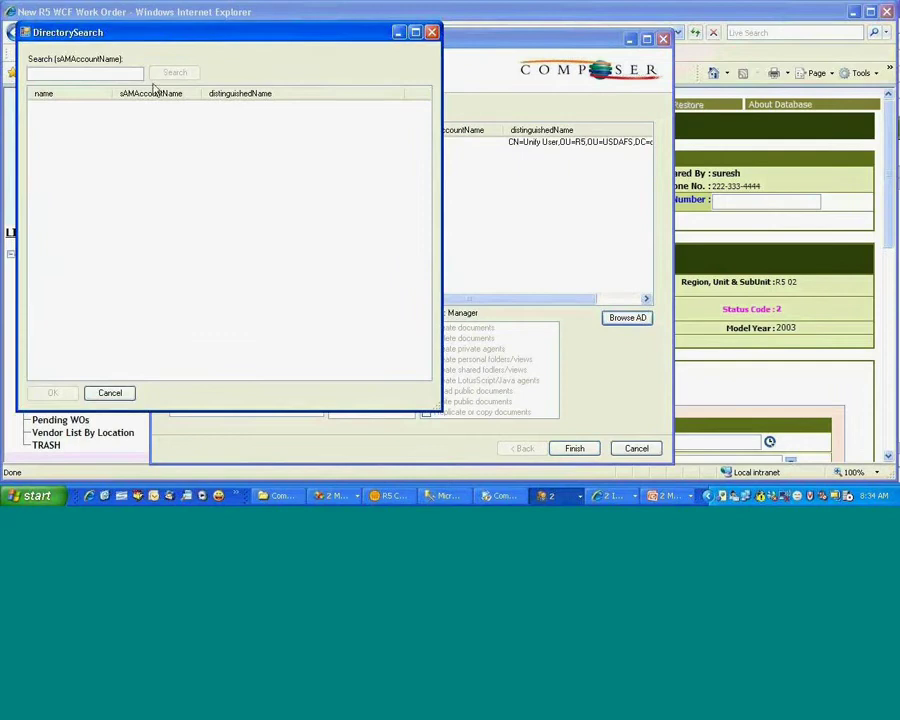
type("*")
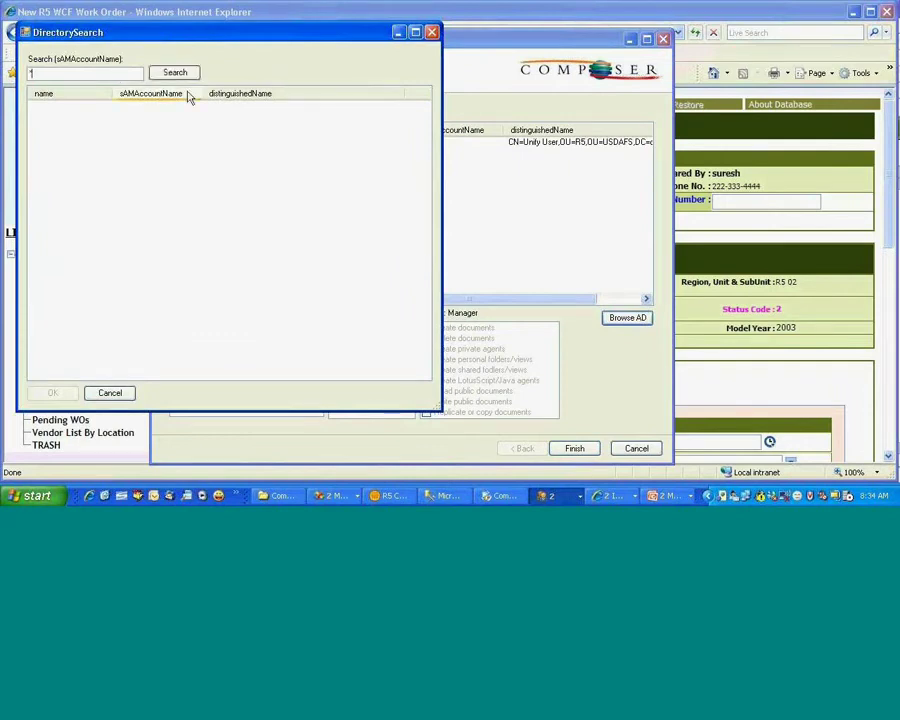
left_click(175, 72)
left_click_drag(426, 150, 412, 370)
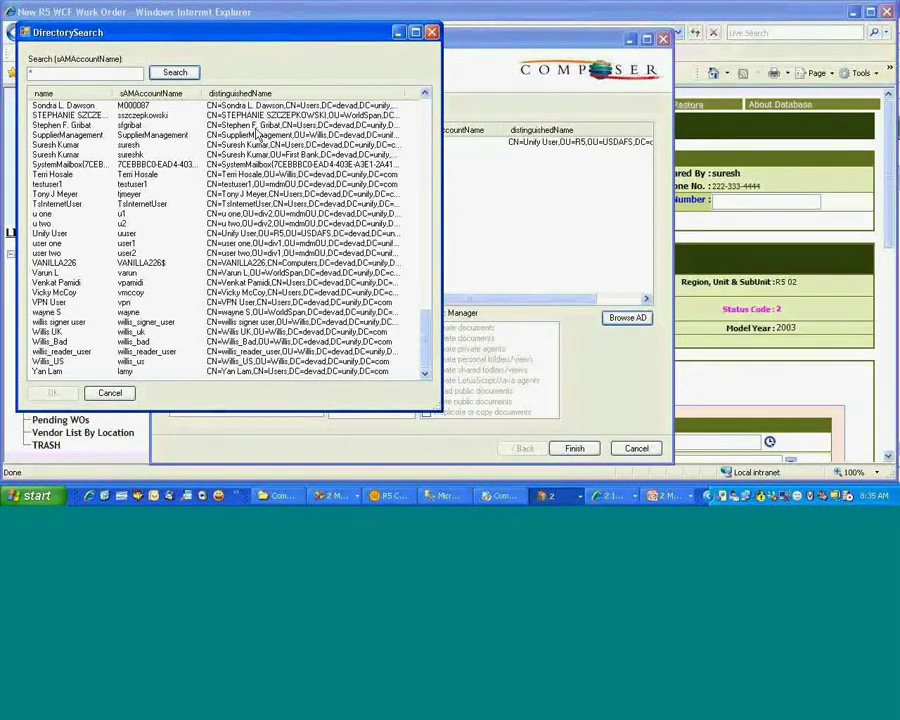
left_click(113, 395)
left_click(630, 38)
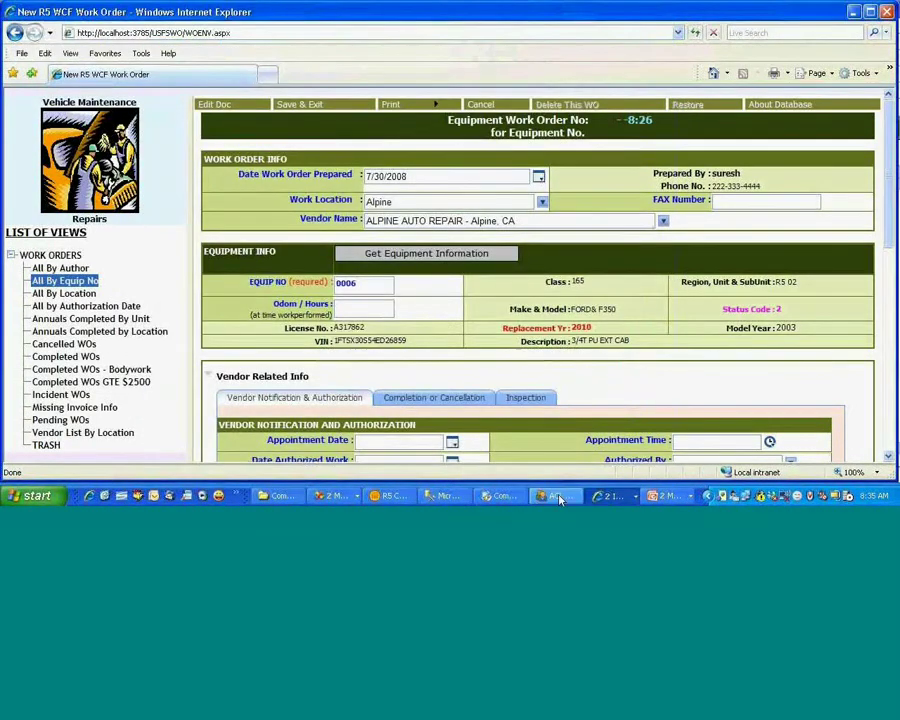
Step: Switch to Composer Data Importer and choose alog4.ntf from the data folder as the Notes database
left_click(508, 498)
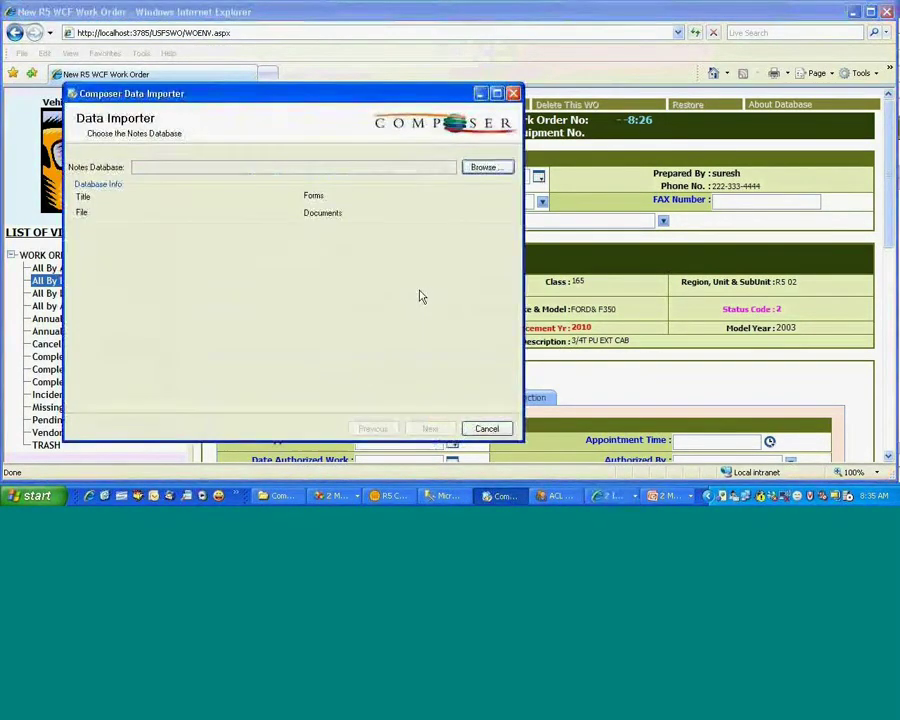
left_click(479, 165)
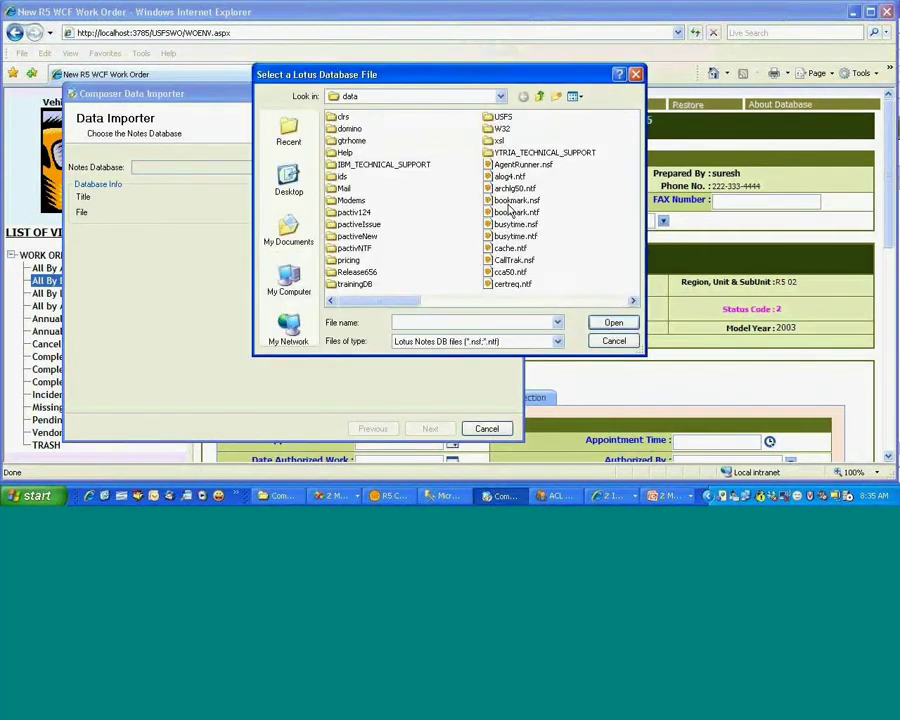
left_click(510, 176)
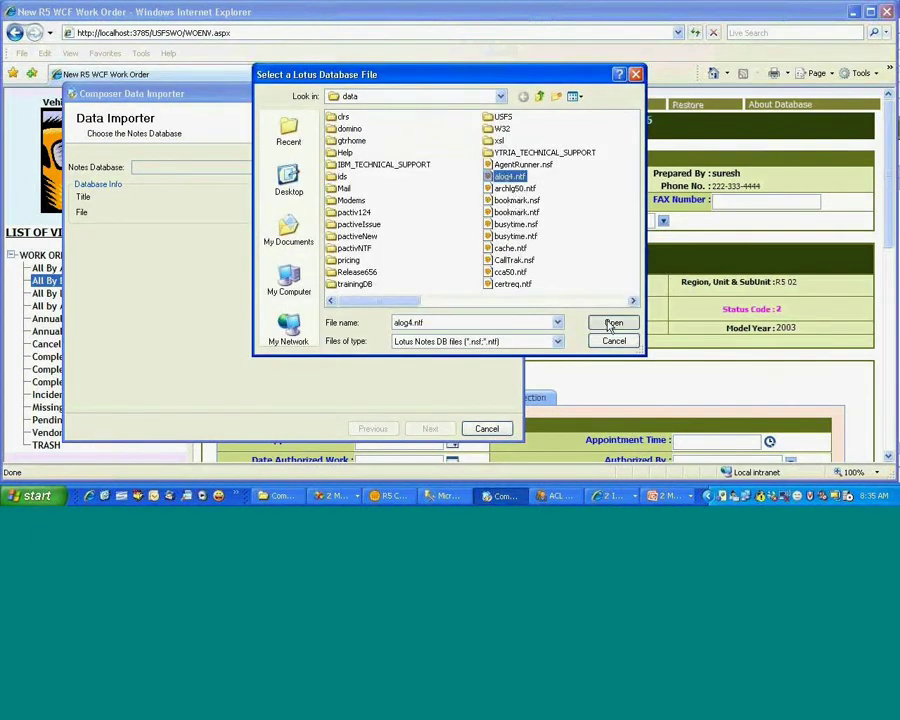
left_click(613, 322)
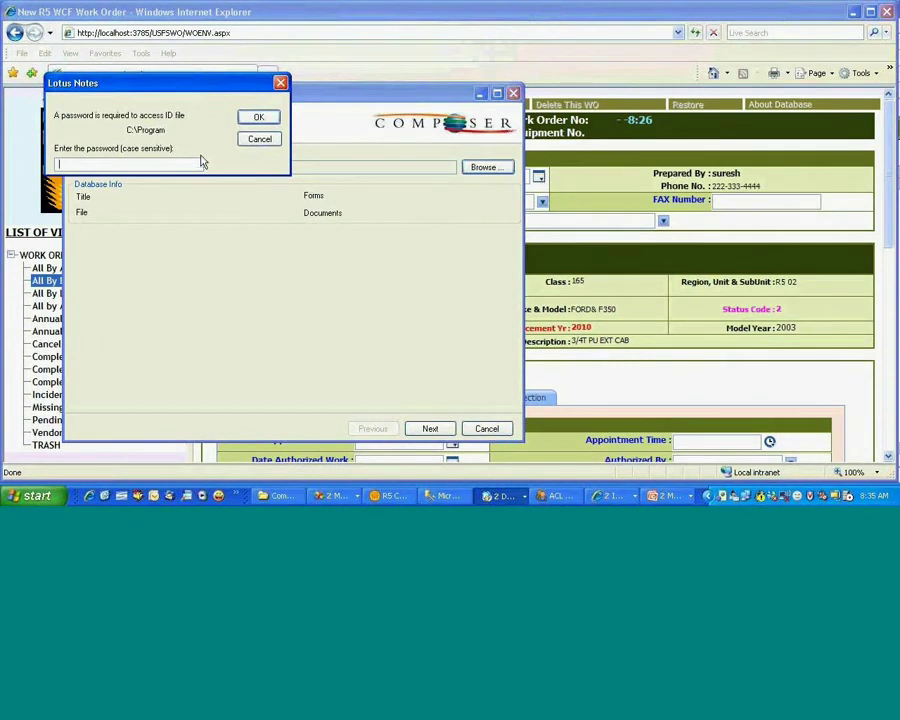
Step: Enter the Lotus Notes ID file password and continue to the importer's filtering options
type("*****")
left_click(258, 117)
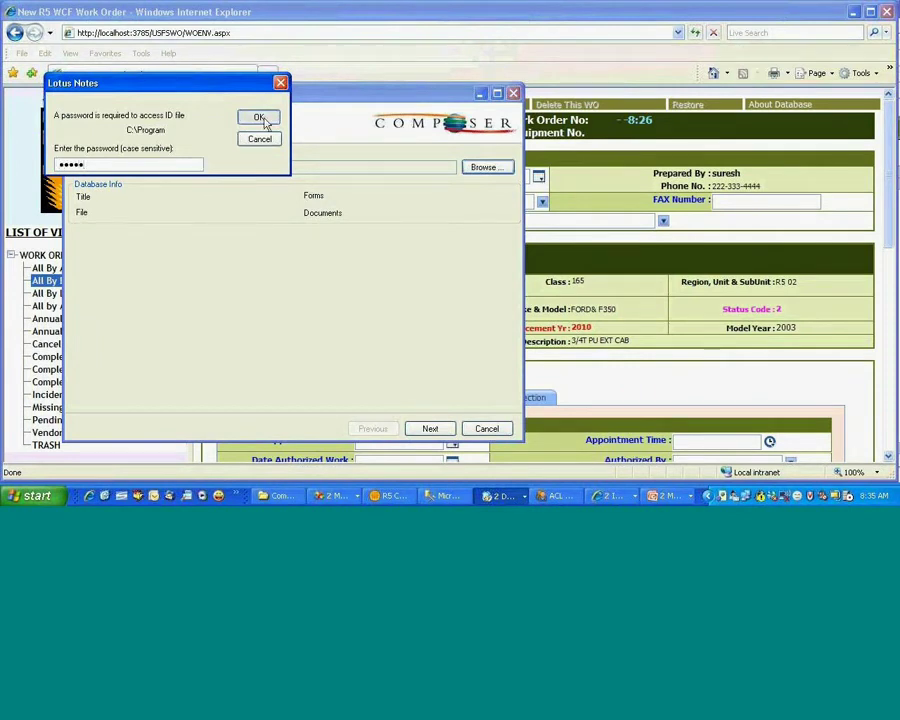
left_click(431, 427)
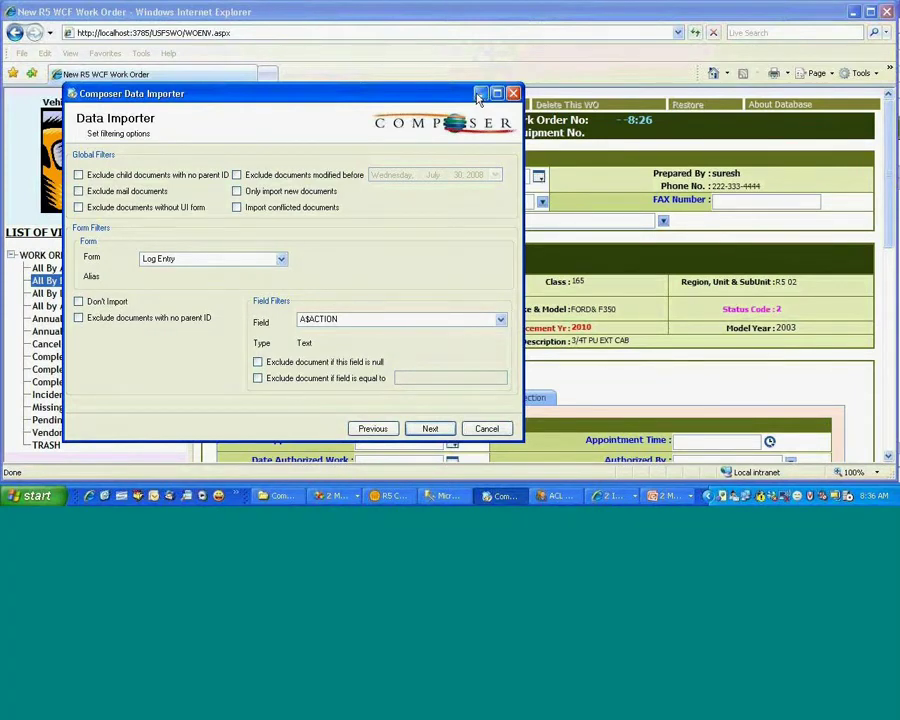
Step: Minimize the Data Importer and the work order browser window, and switch to the USFSWO project in Microsoft Visual Studio
left_click(480, 94)
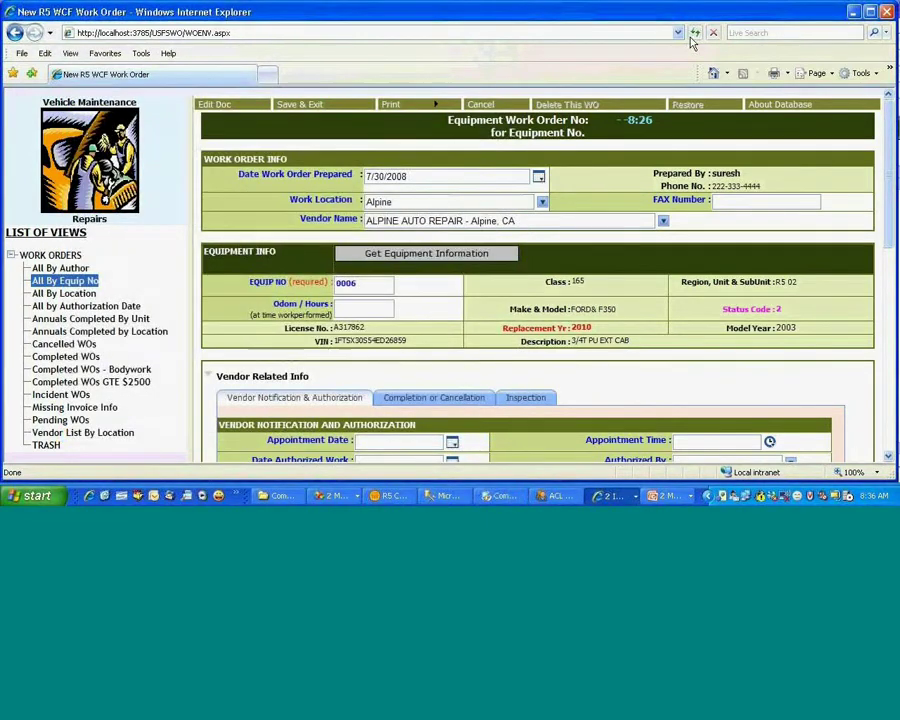
left_click(853, 12)
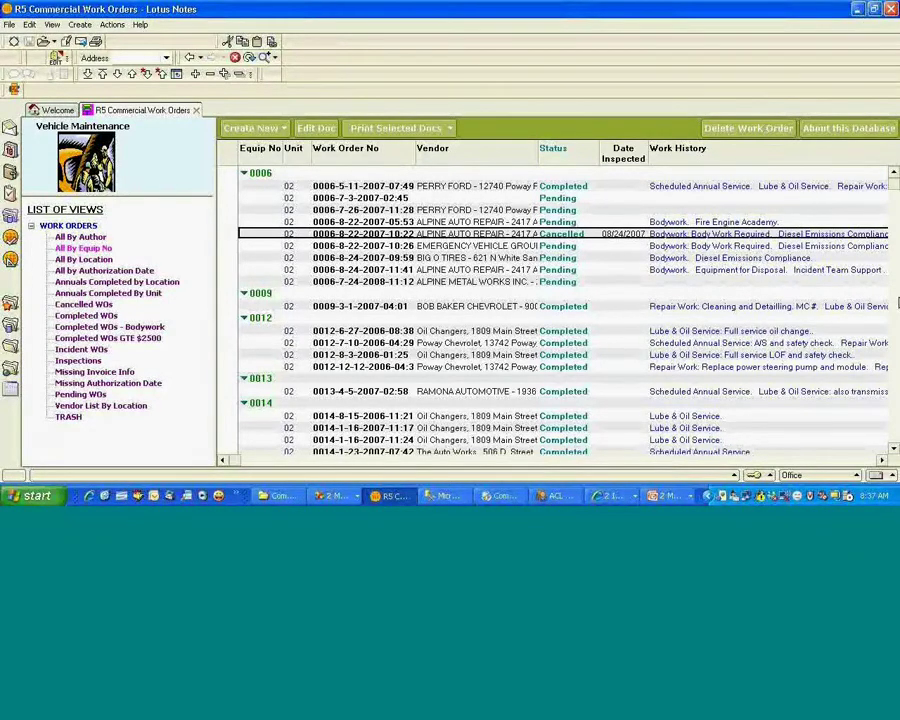
left_click(333, 494)
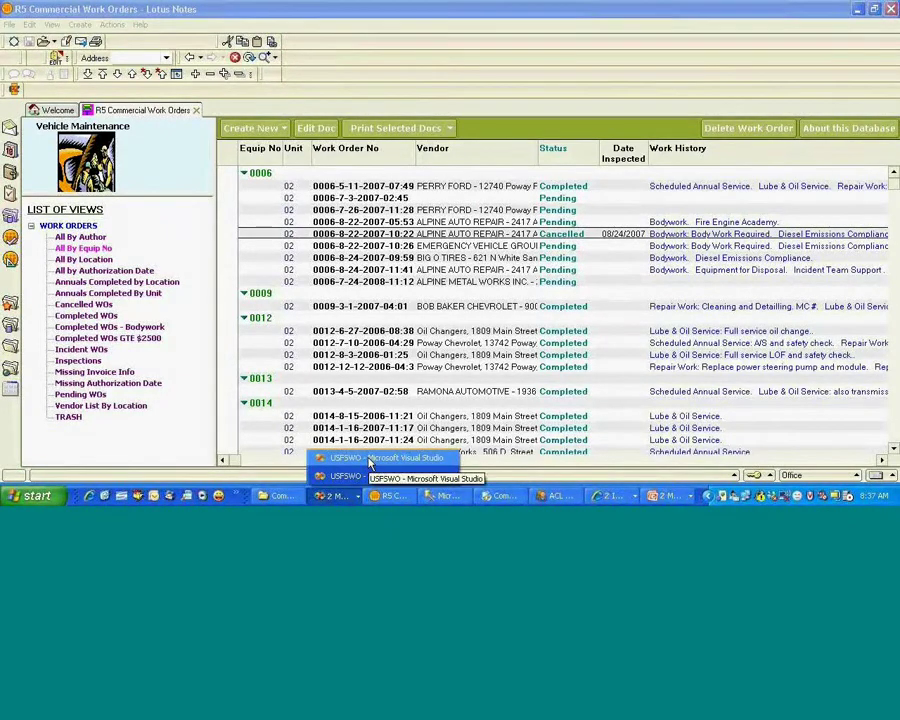
left_click(371, 459)
left_click(333, 494)
left_click(385, 473)
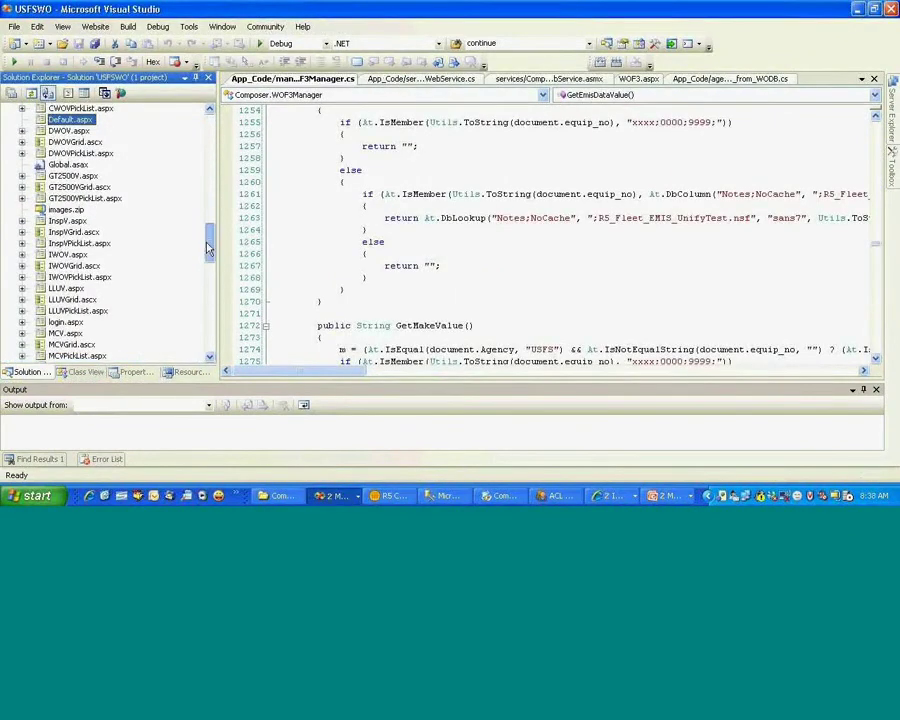
Step: Locate ComposerWebService.asmx in the project's services folder and view it in the browser
left_click_drag(211, 241, 209, 130)
left_click(147, 190)
right_click(147, 190)
left_click(190, 268)
Step: Bring the ComposerWebService Web Service window to the front in Internet Explorer
left_click(857, 9)
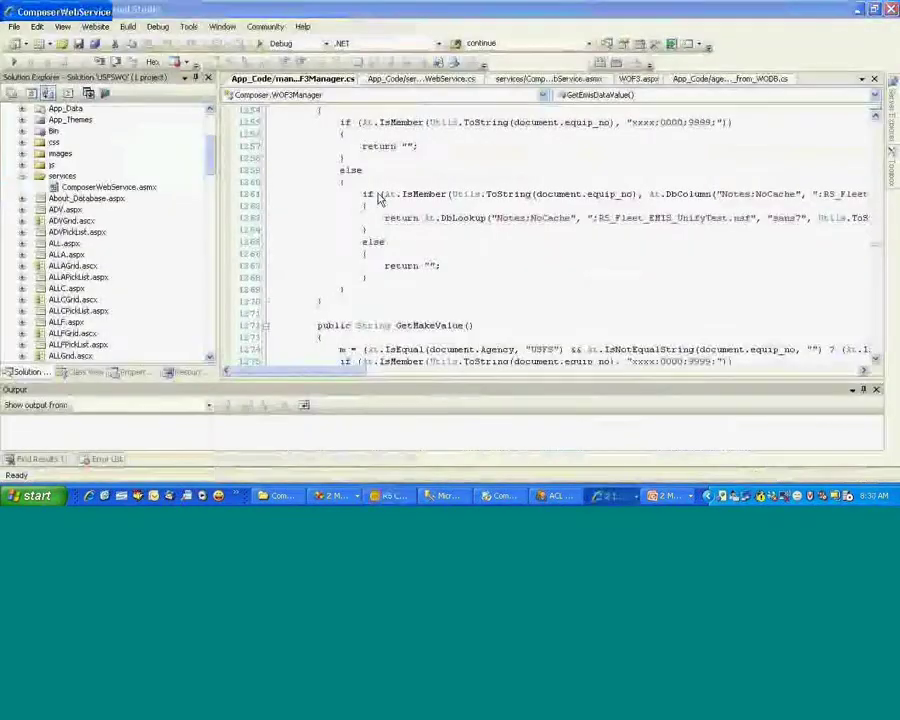
left_click(858, 10)
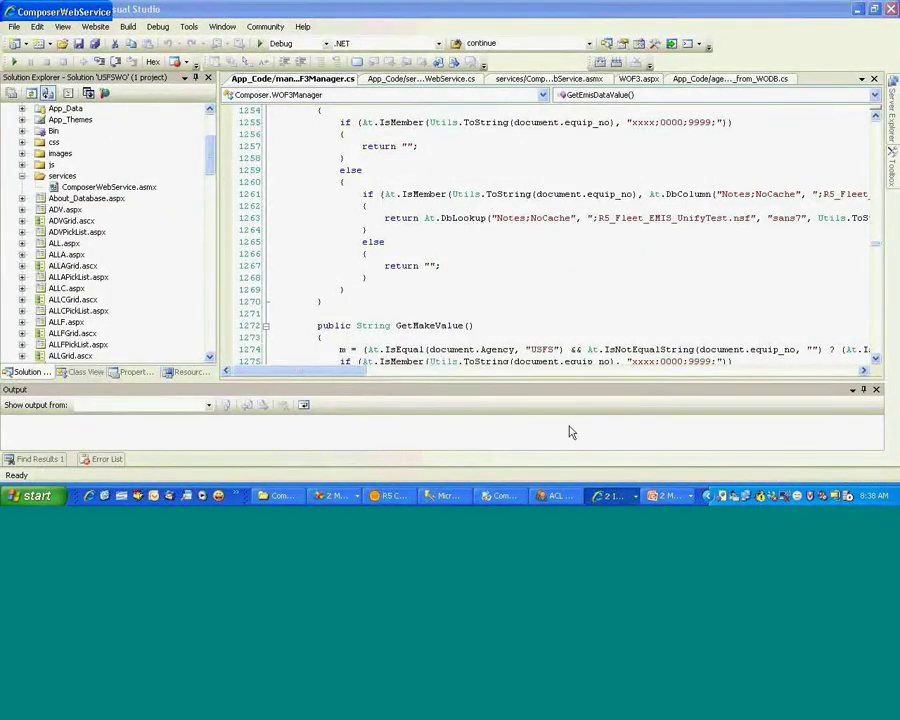
left_click(628, 500)
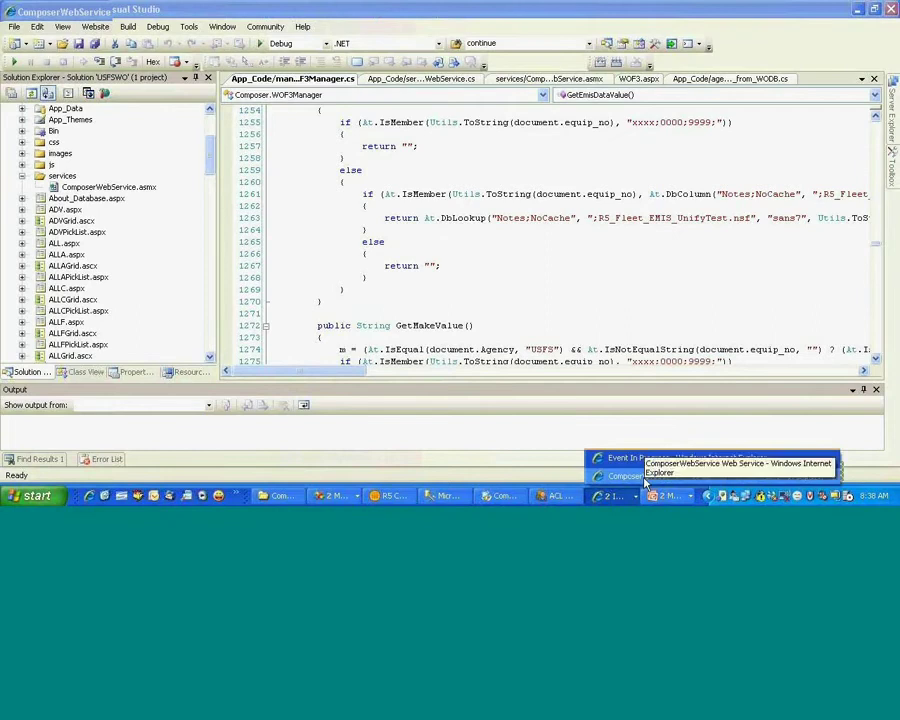
left_click(645, 472)
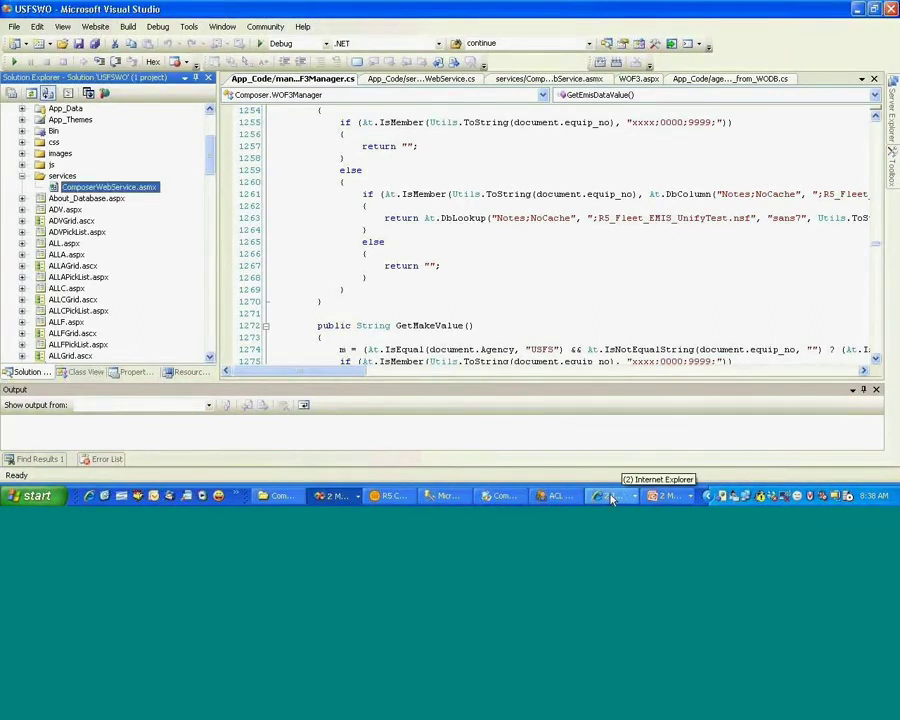
left_click(612, 498)
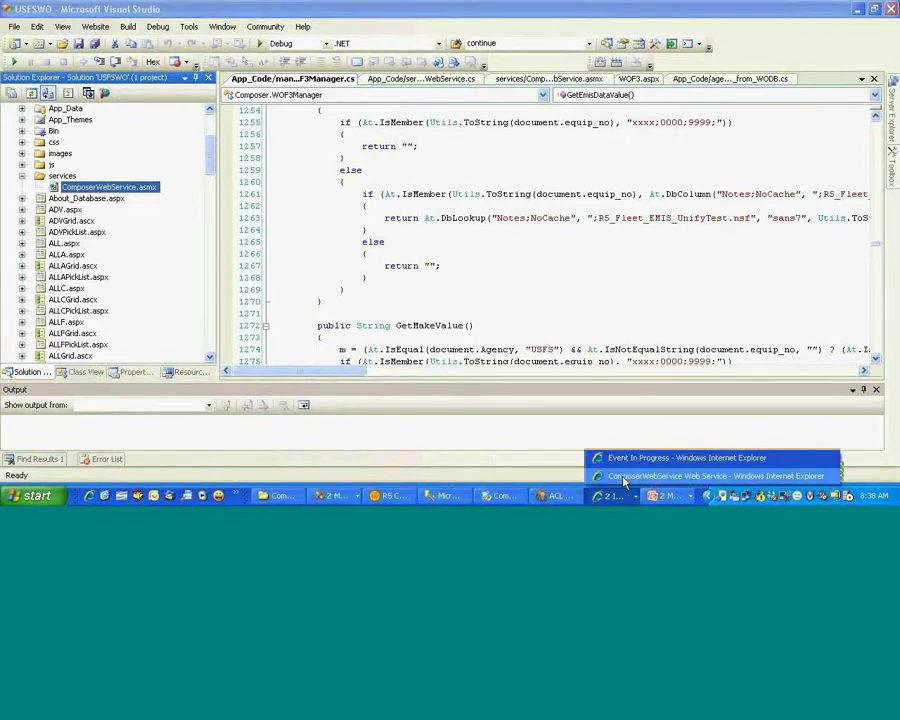
left_click(624, 477)
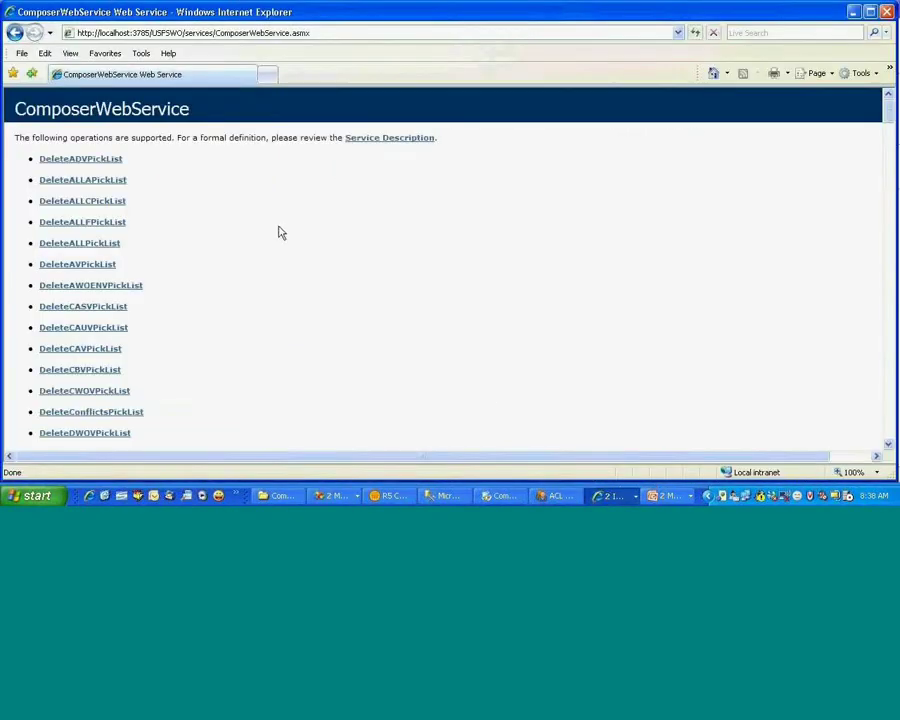
Step: Look through the web service's supported operations and invoke SelectAllALLC
scroll(279, 240, "down", 2)
scroll(279, 240, "down", 10)
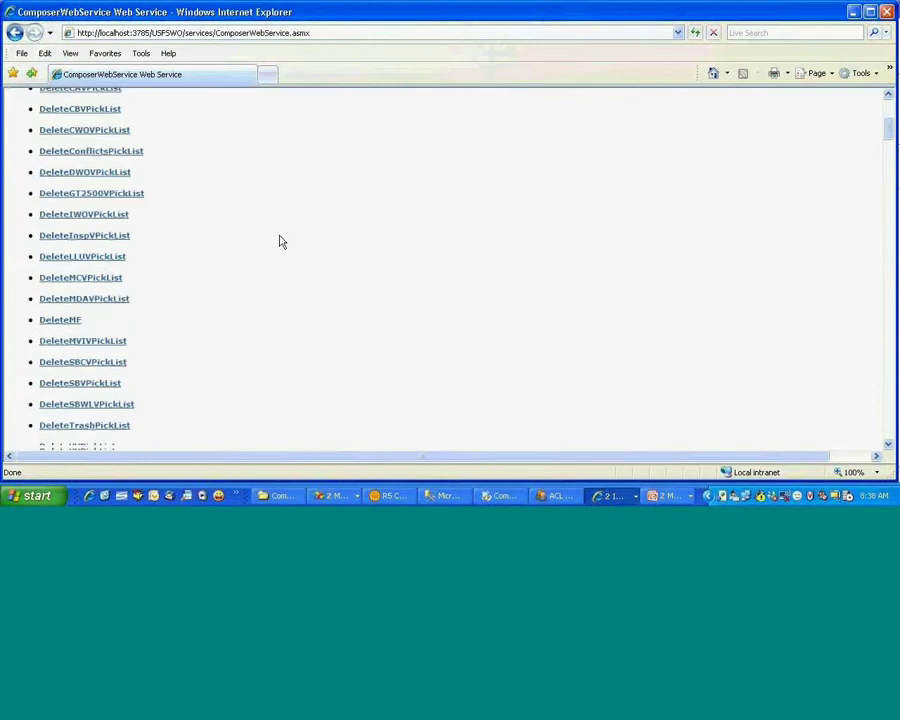
scroll(267, 264, "down", 15)
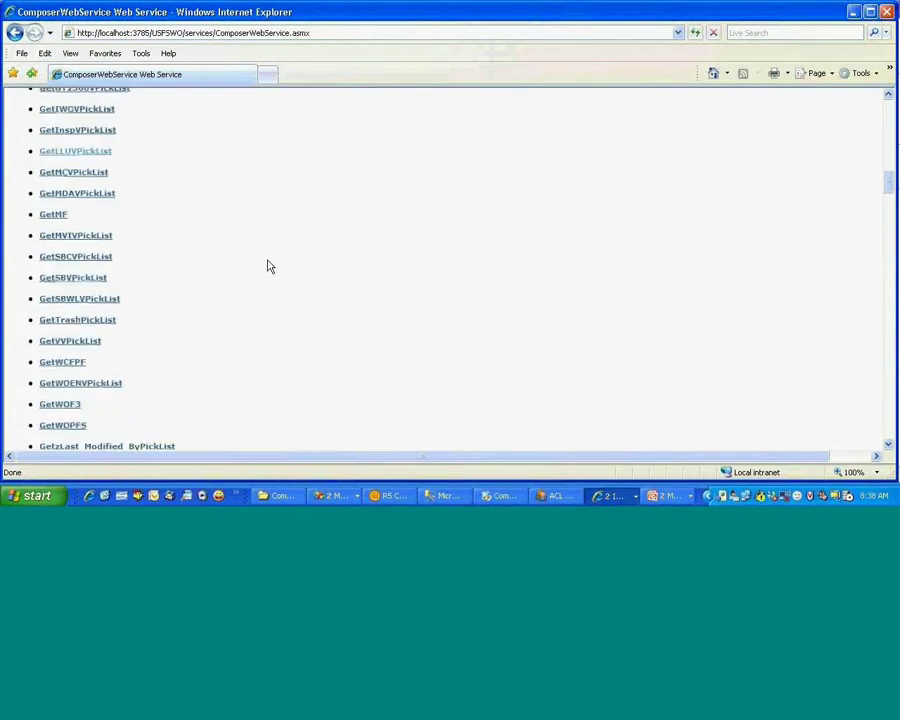
scroll(265, 260, "up", 2)
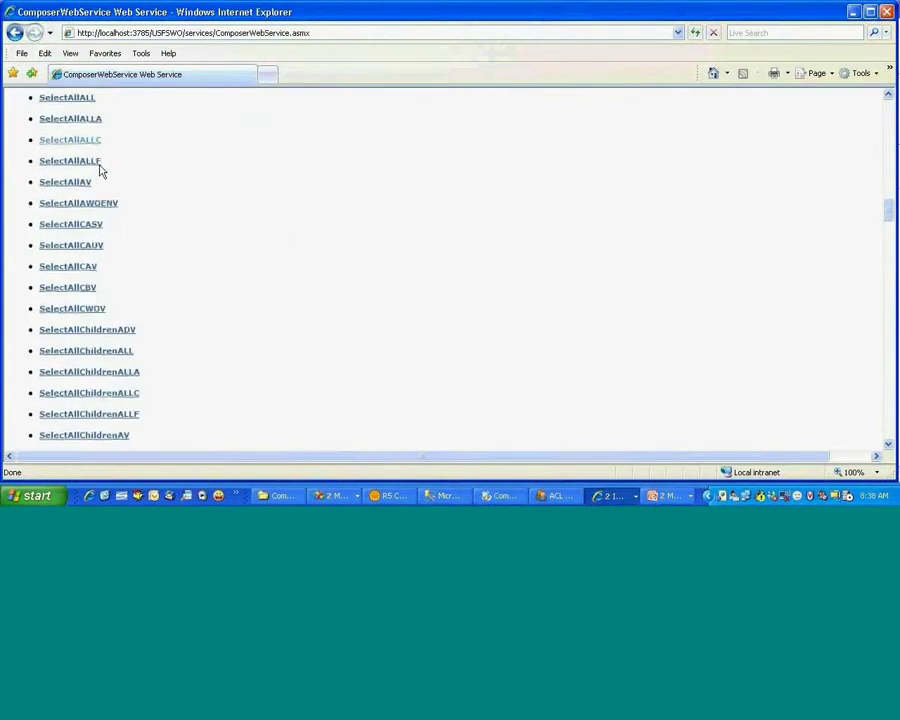
left_click(88, 144)
left_click(62, 234)
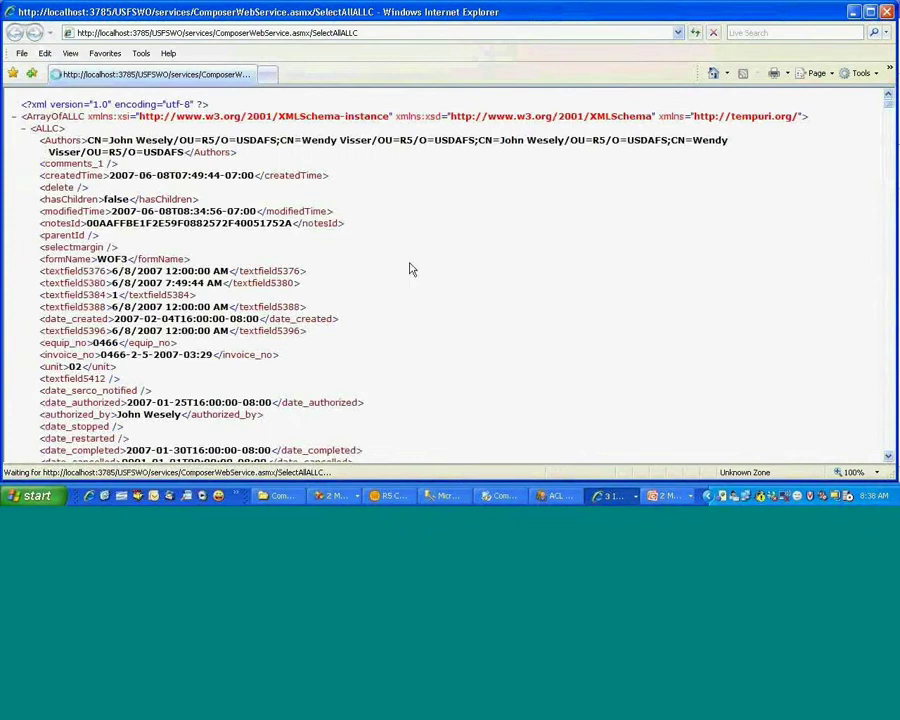
Step: Review the XML records returned by SelectAllALLC, and minimize the result and web service windows
scroll(406, 266, "down", 3)
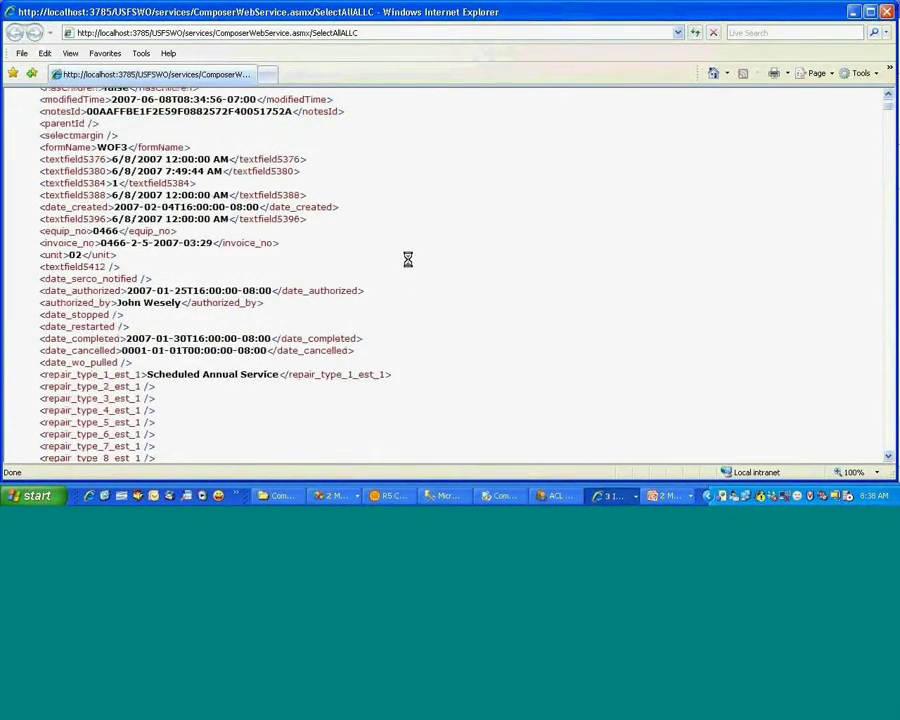
scroll(408, 260, "down", 15)
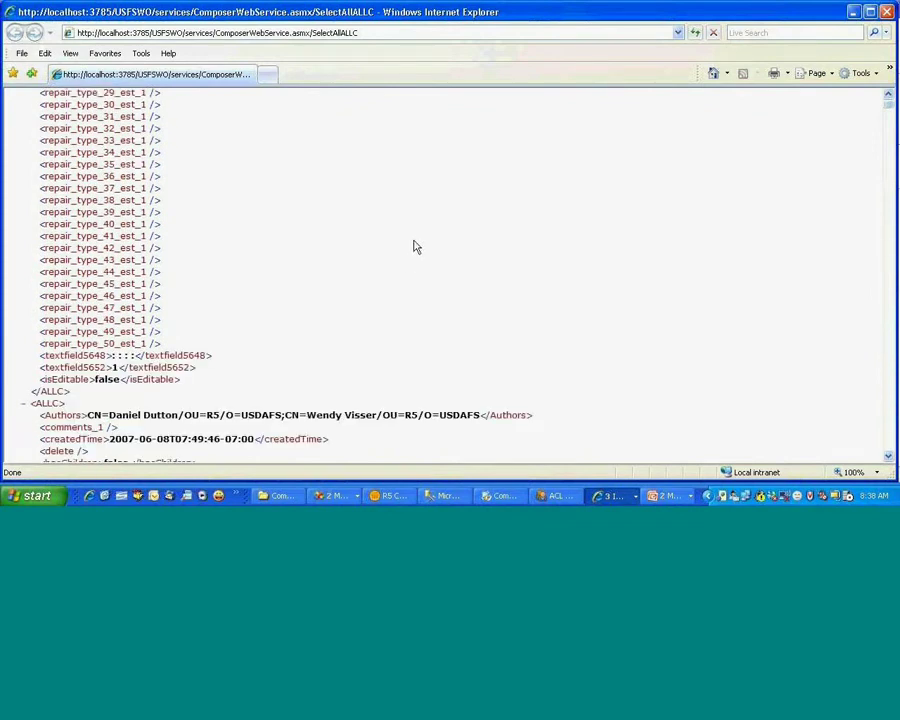
left_click(855, 13)
left_click(855, 13)
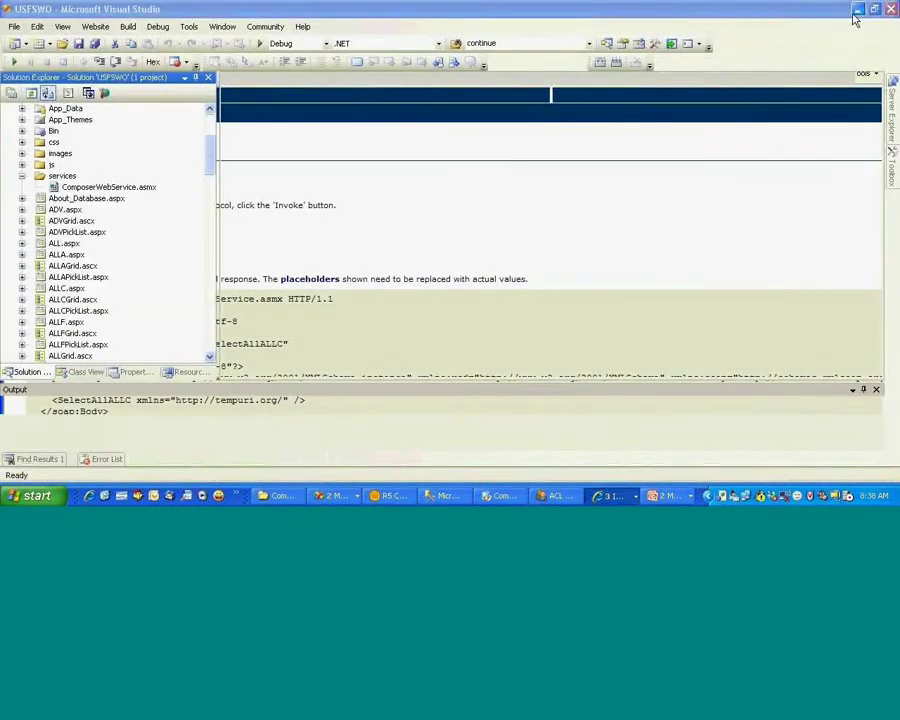
Step: Switch to the Visual Studio window with the USFSWONew project and show the top of its project tree
scroll(150, 115, "up", 4)
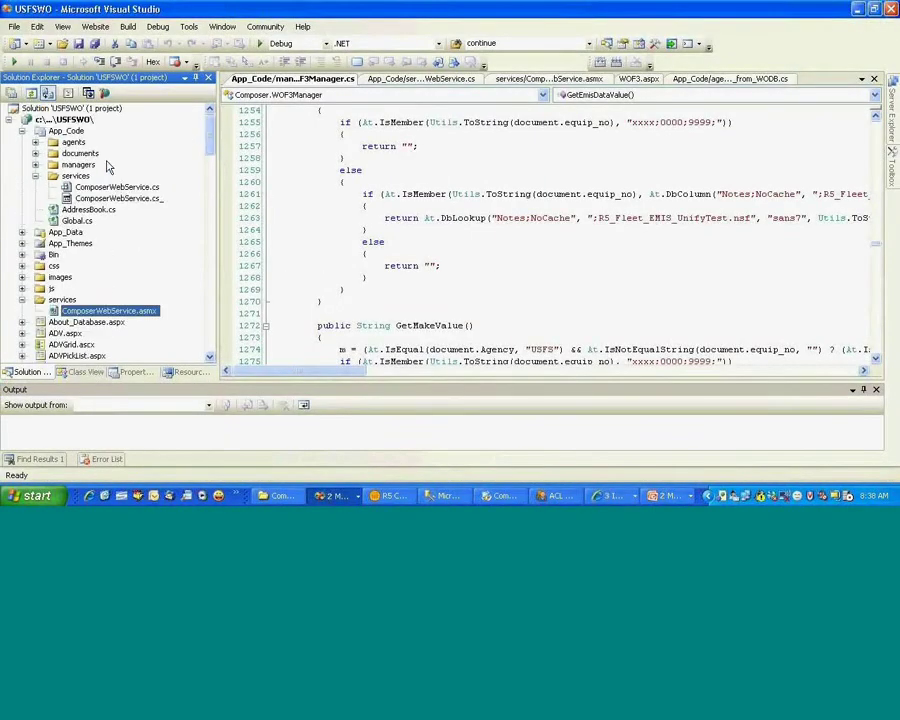
left_click(340, 500)
left_click(320, 457)
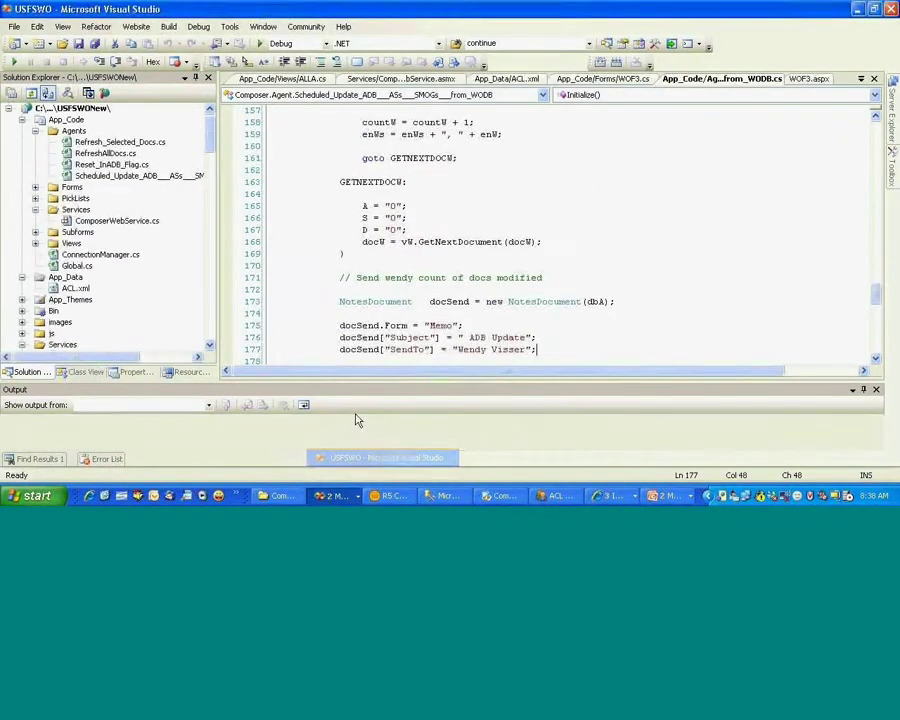
left_click(209, 128)
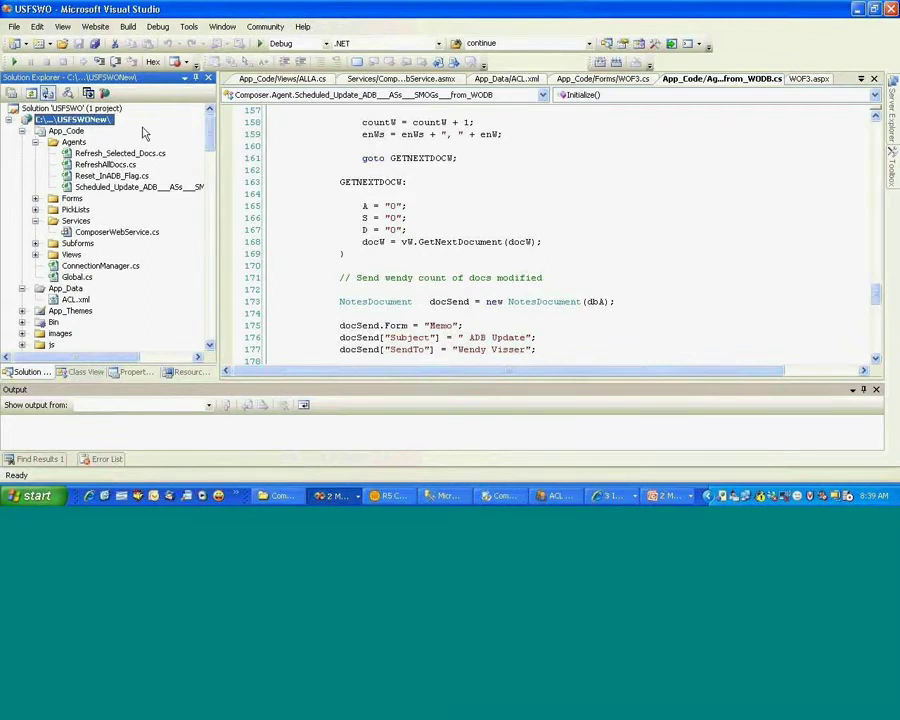
Step: Collapse the Agents folder, expand Forms, and examine the PickLists and Views folders under App_Code, leaving both collapsed
left_click(35, 143)
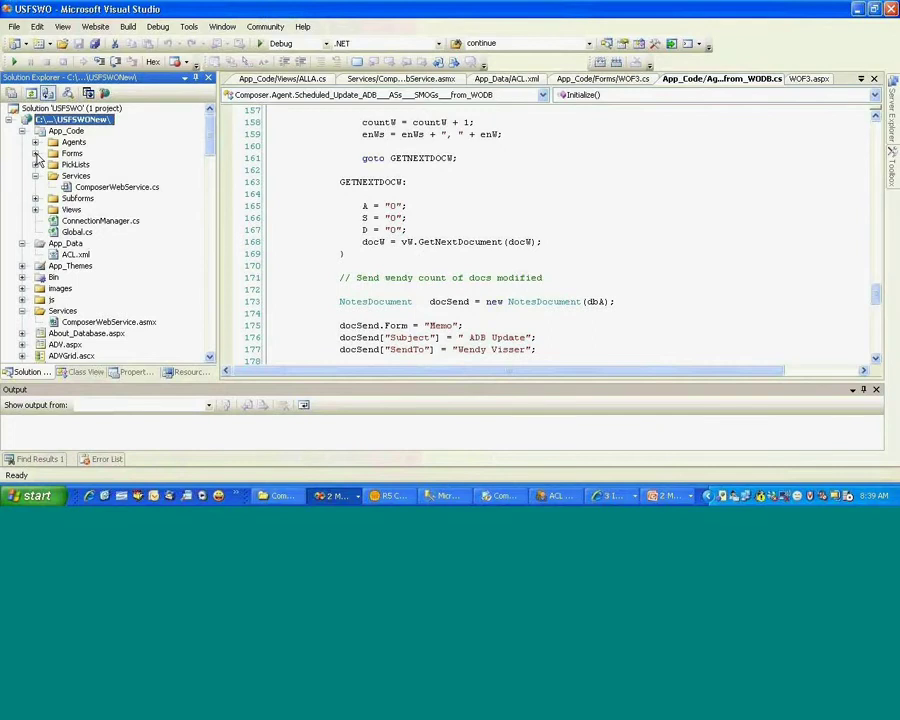
left_click(35, 154)
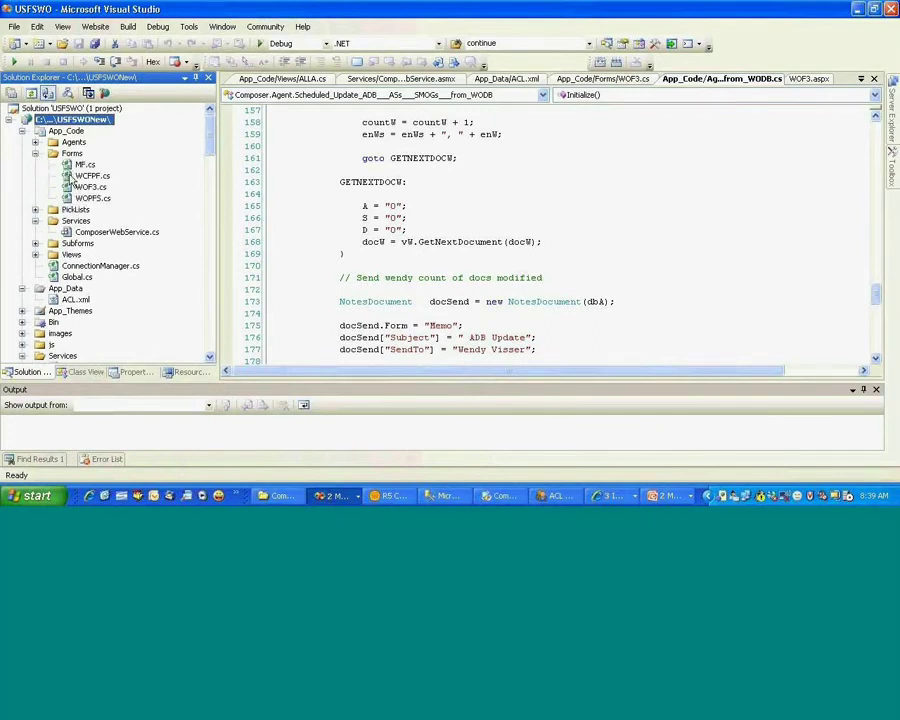
left_click(35, 210)
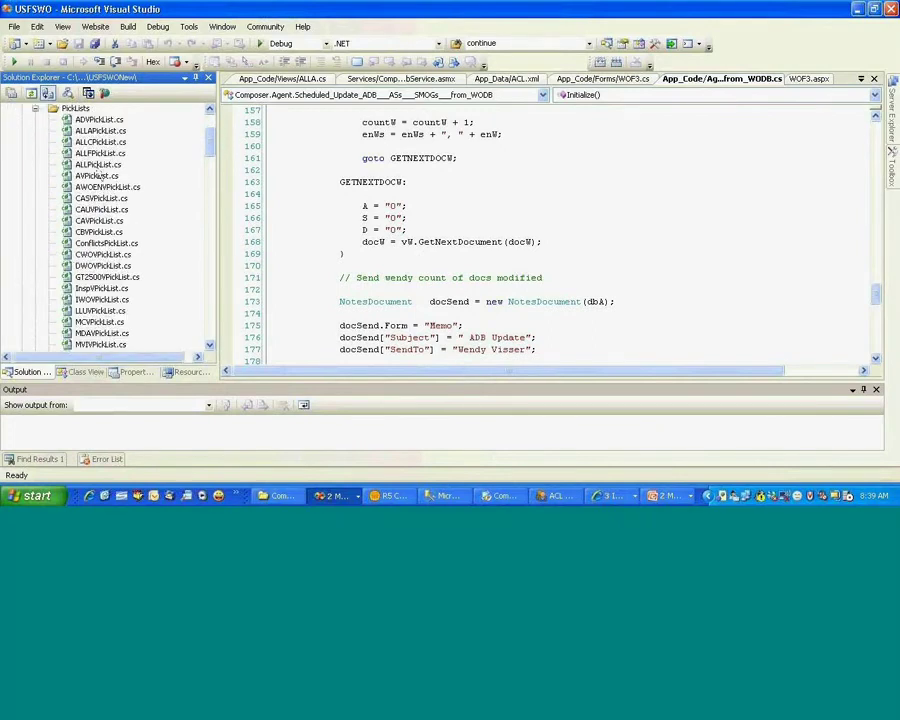
left_click(35, 108)
left_click(60, 154)
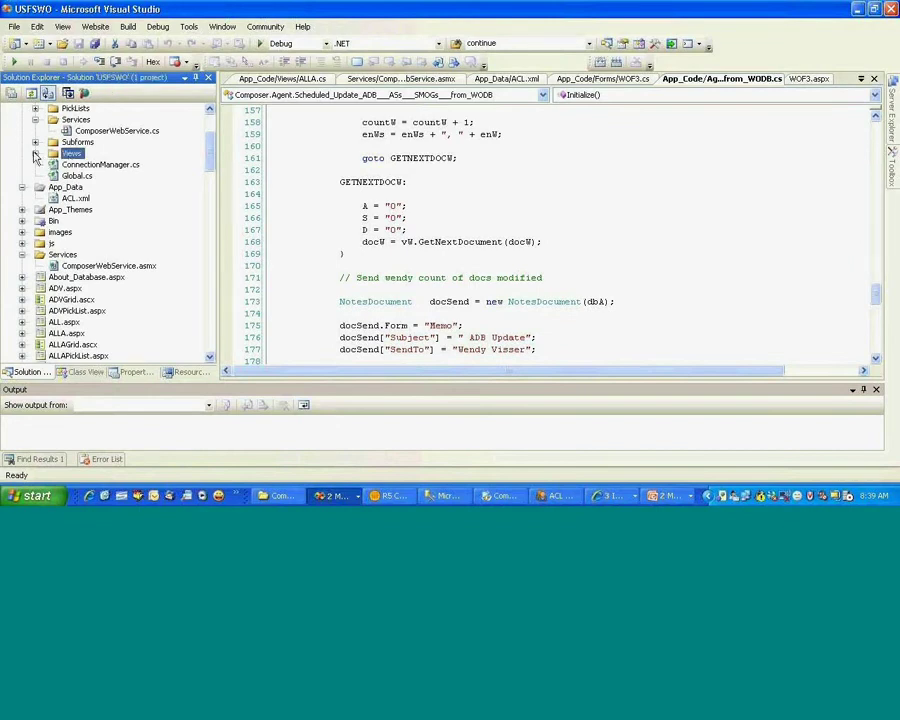
left_click(35, 153)
left_click(35, 108)
scroll(92, 128, "up", 5)
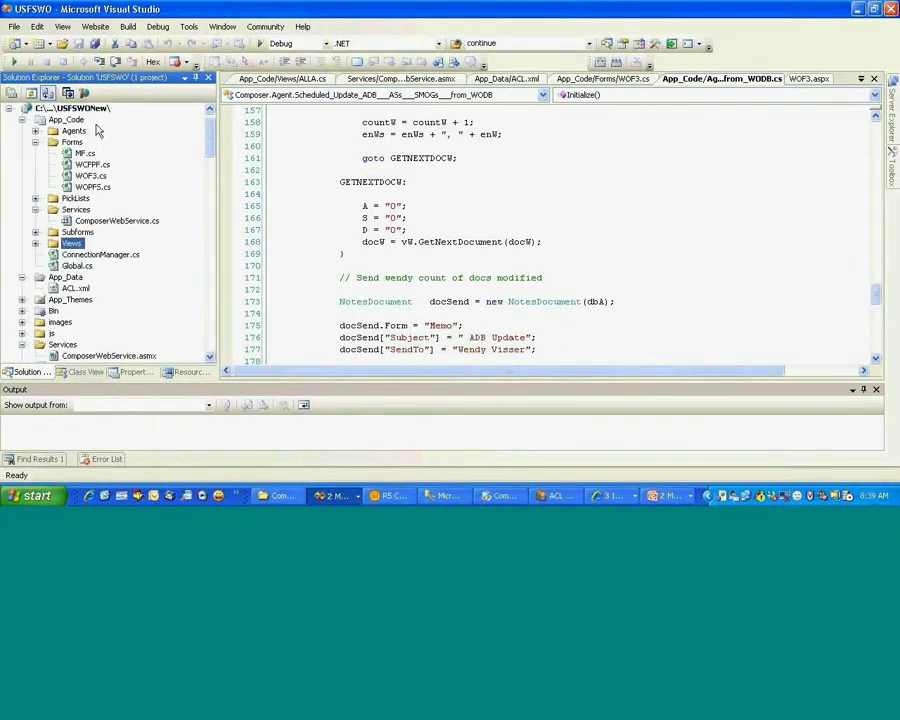
Step: Expand the Agents folder, open Scheduled_Update_ADB___ASs___SMOGs___from_WODB.cs, and go to the start of the file
left_click(35, 131)
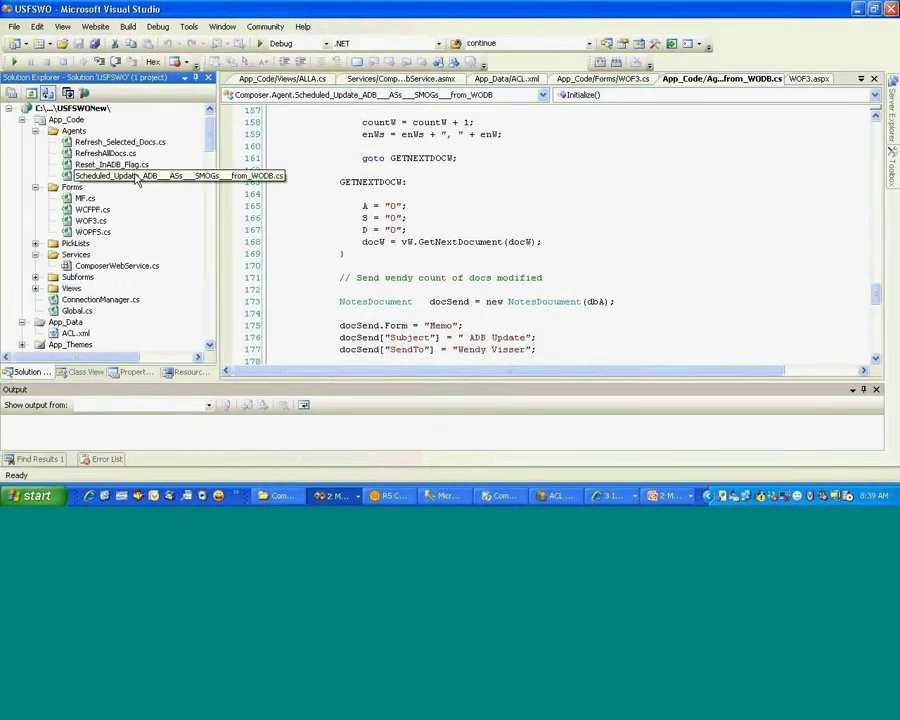
double_click(136, 177)
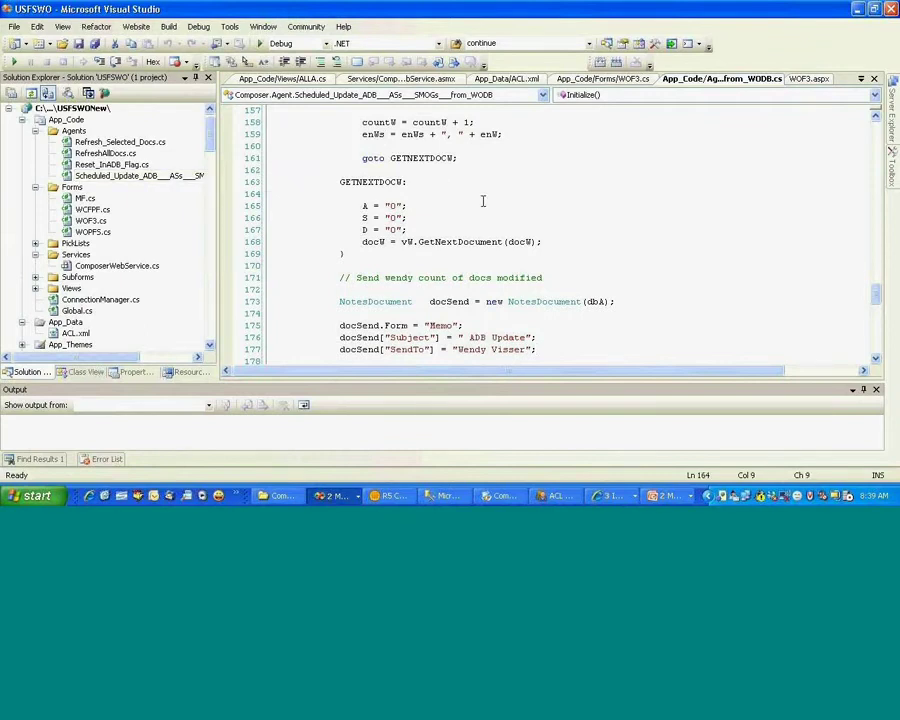
scroll(480, 205, "down", 1)
scroll(480, 200, "up", 16)
scroll(480, 195, "up", 6)
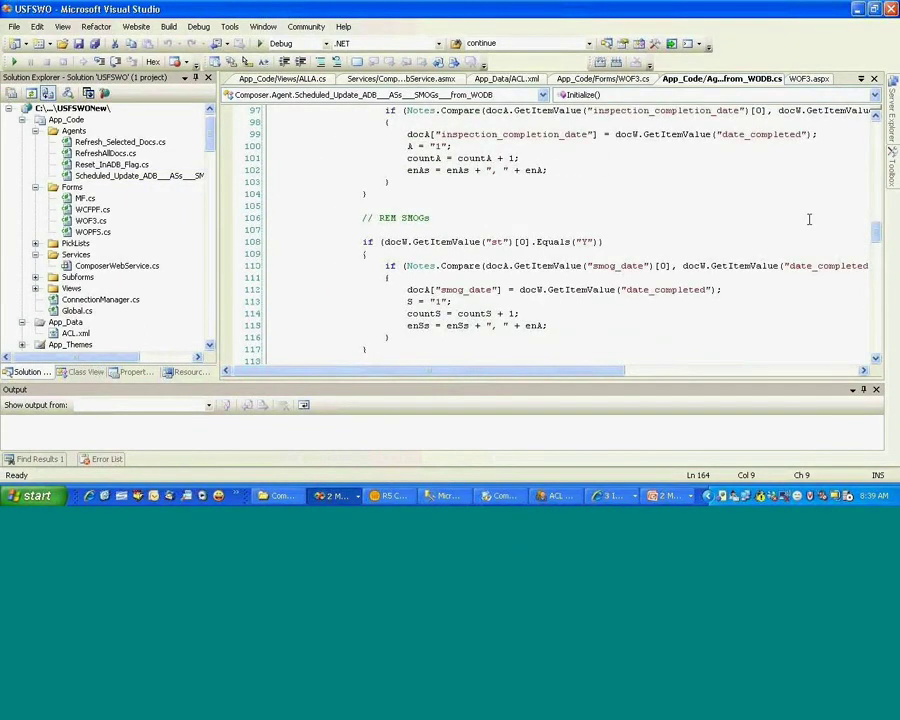
left_click_drag(876, 212, 876, 118)
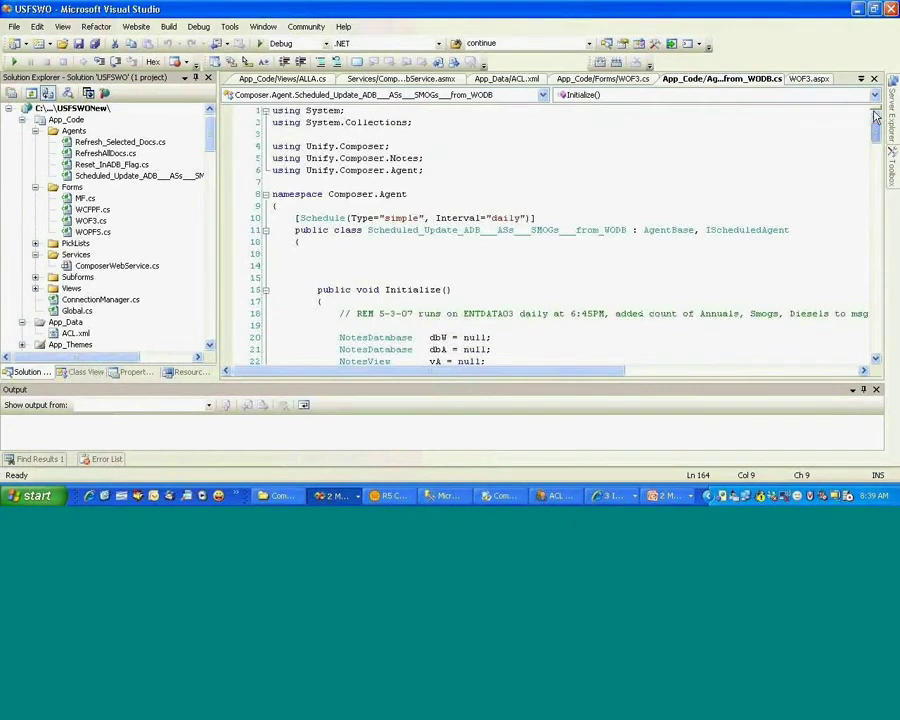
Step: Read through the scheduled agent's Initialize code, highlighting an NSF database path and the recipient value of the memo's SendTo line
scroll(727, 216, "down", 15)
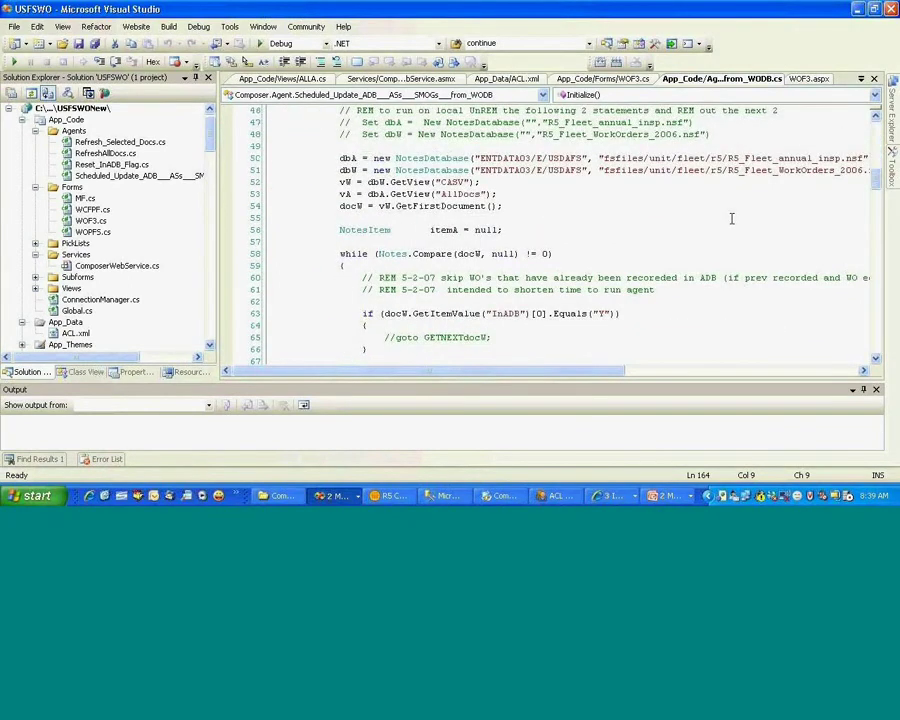
left_click_drag(740, 166, 822, 158)
scroll(743, 251, "down", 15)
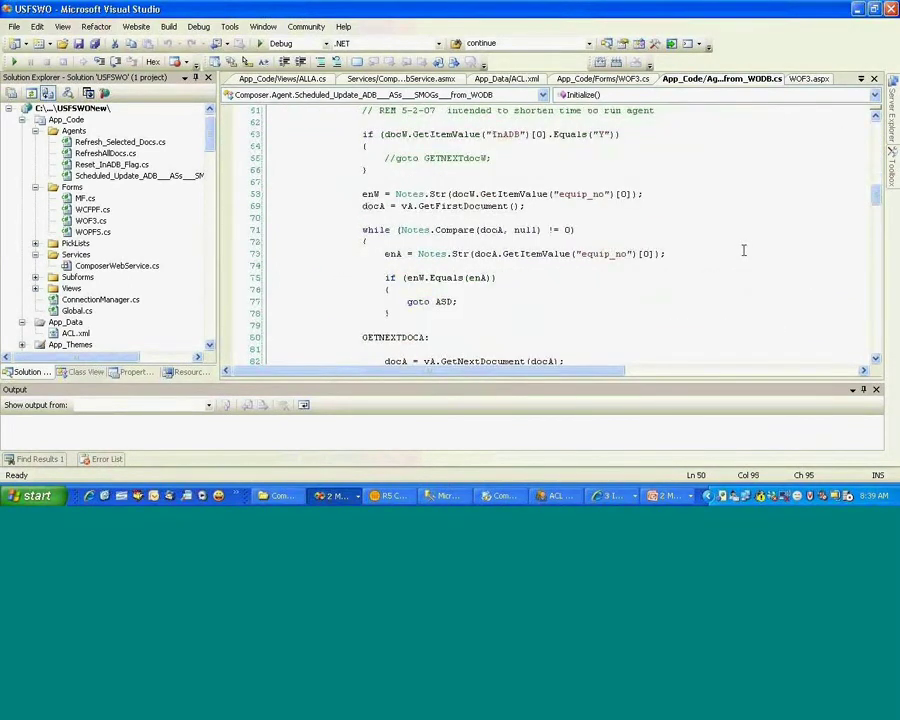
scroll(744, 249, "down", 4)
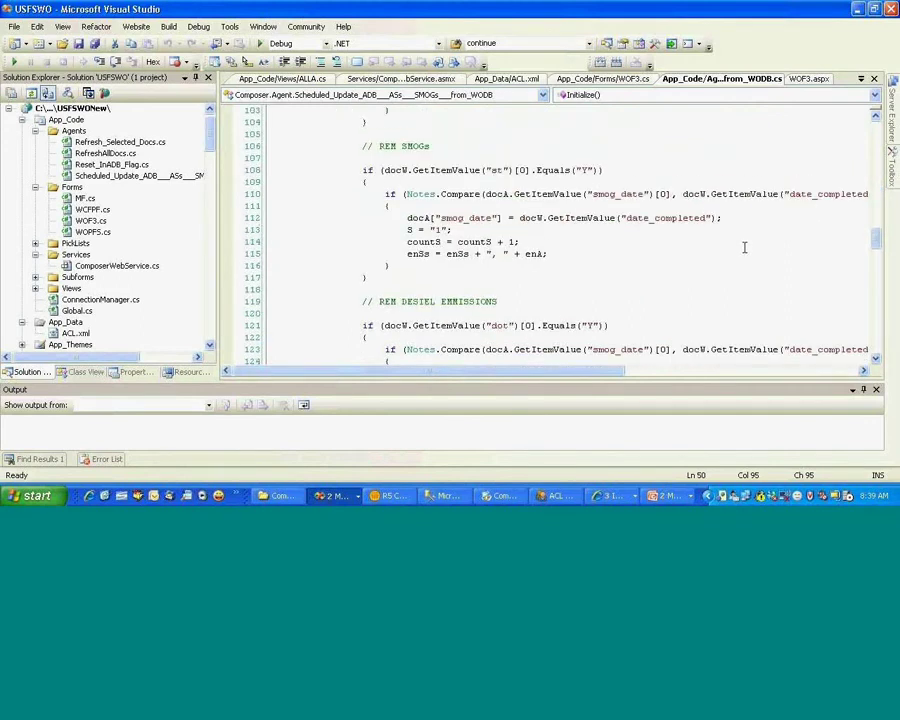
scroll(744, 247, "down", 20)
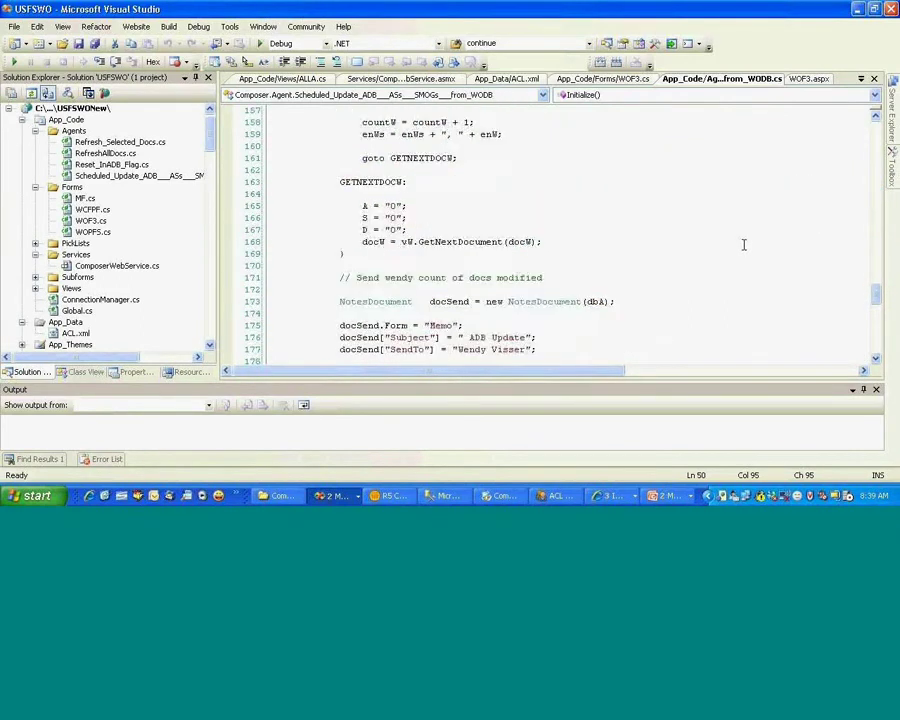
left_click_drag(450, 207, 538, 207)
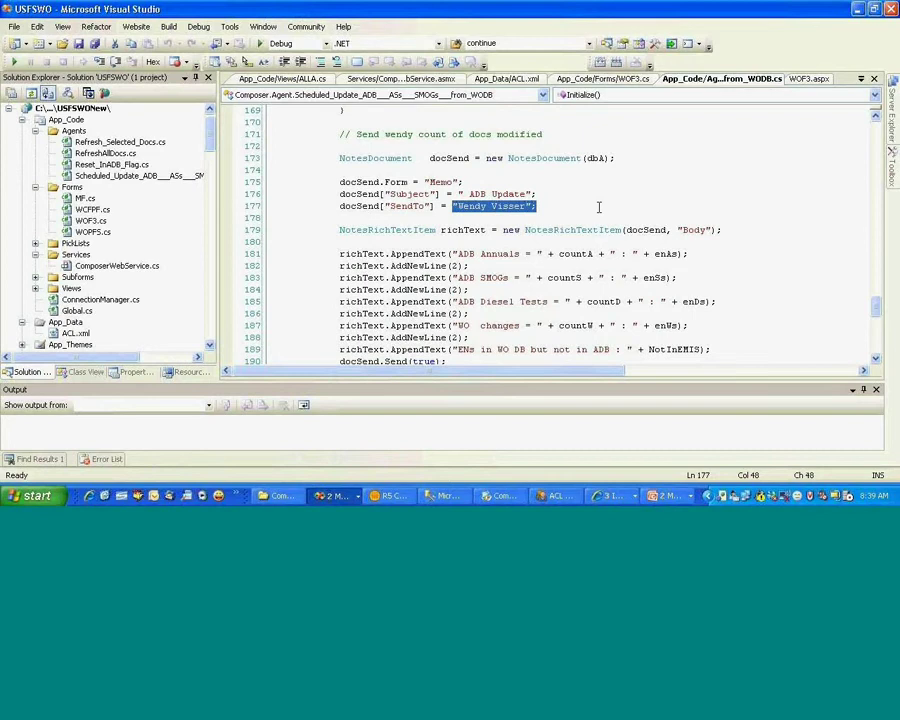
scroll(611, 214, "down", 7)
scroll(611, 214, "up", 9)
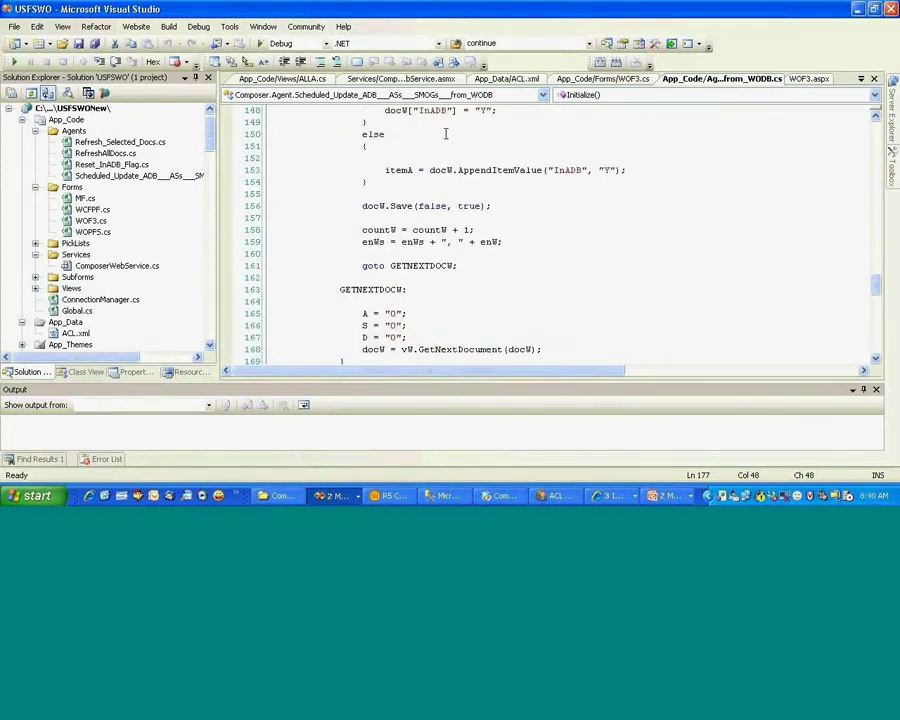
Step: Switch to WOF3.cs, go to the Composer.WOF3 class, and examine its first field declarations down to OriginalModTime
left_click(605, 80)
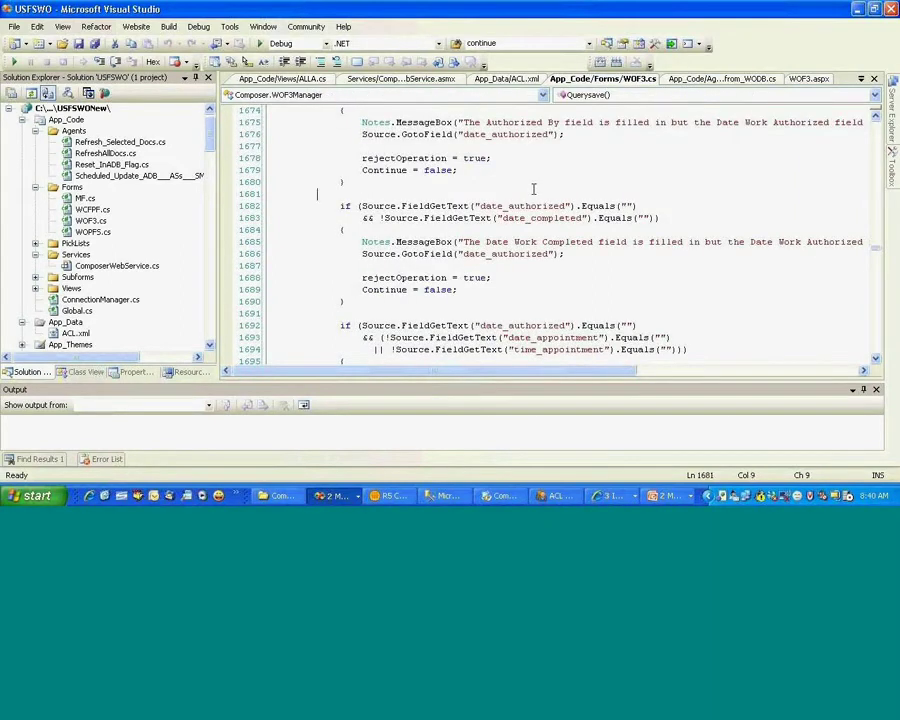
left_click(543, 95)
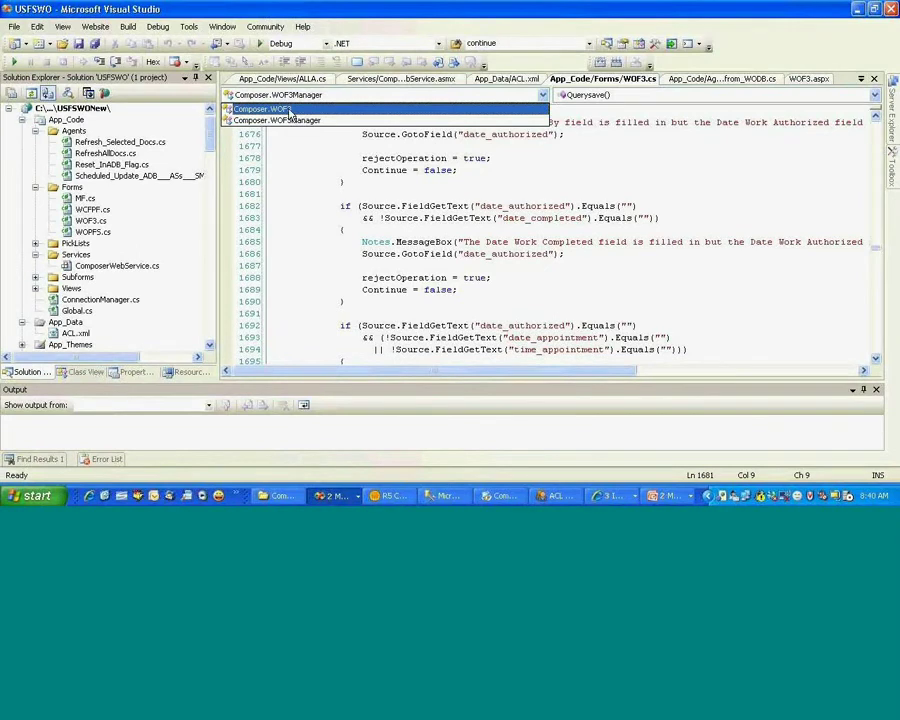
left_click(289, 111)
scroll(577, 189, "down", 2)
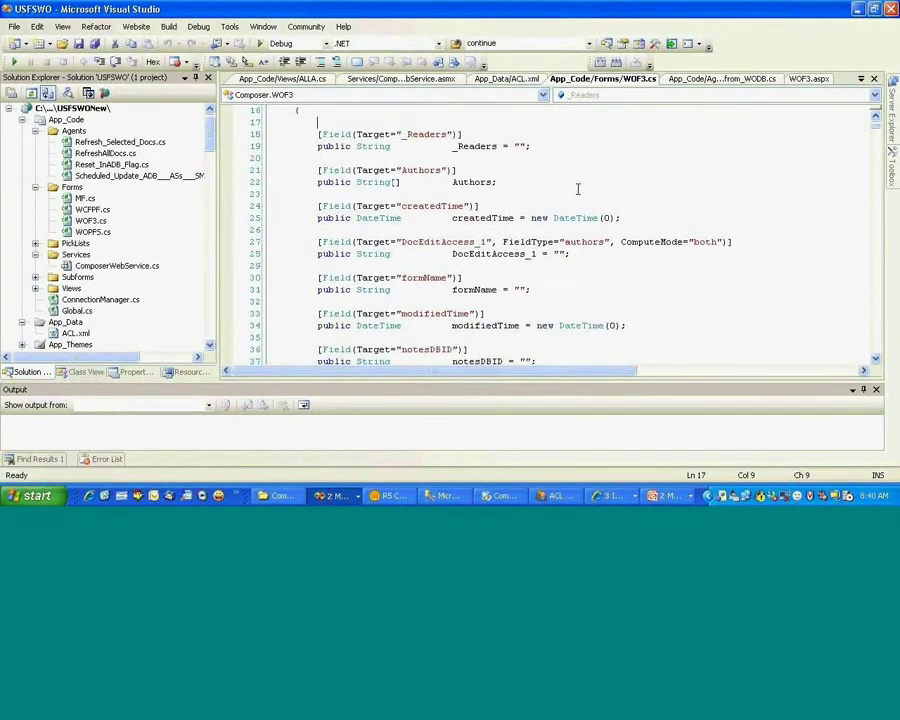
scroll(580, 190, "down", 1)
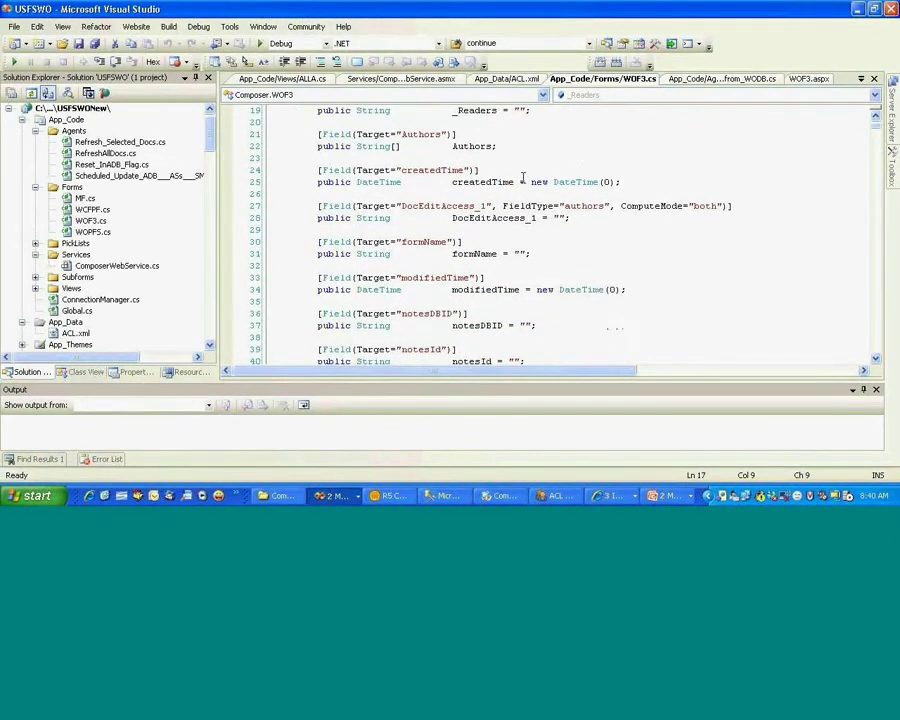
scroll(595, 203, "down", 1)
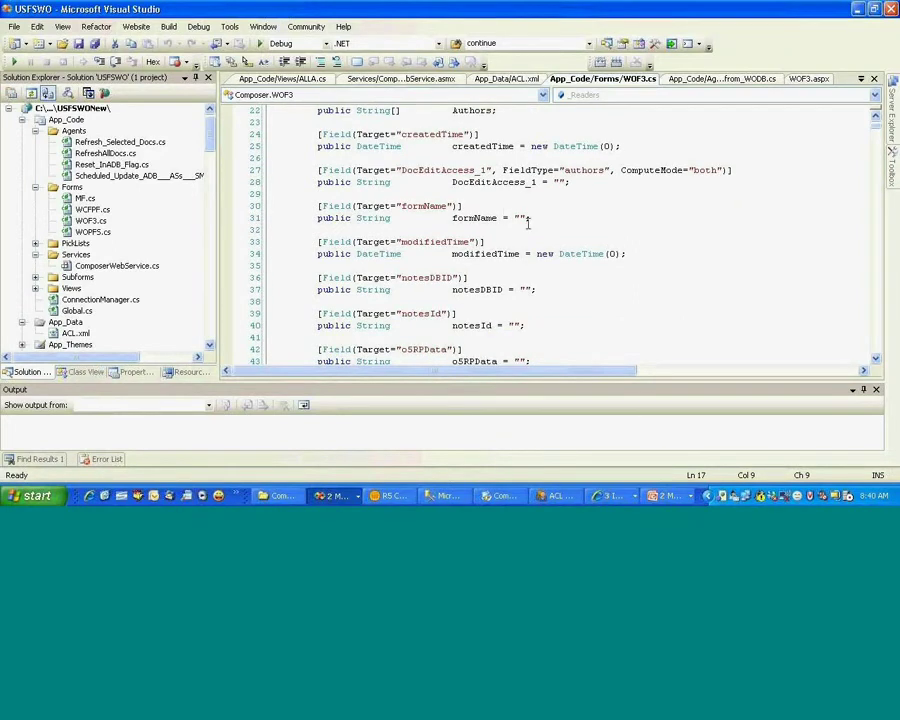
scroll(532, 226, "down", 1)
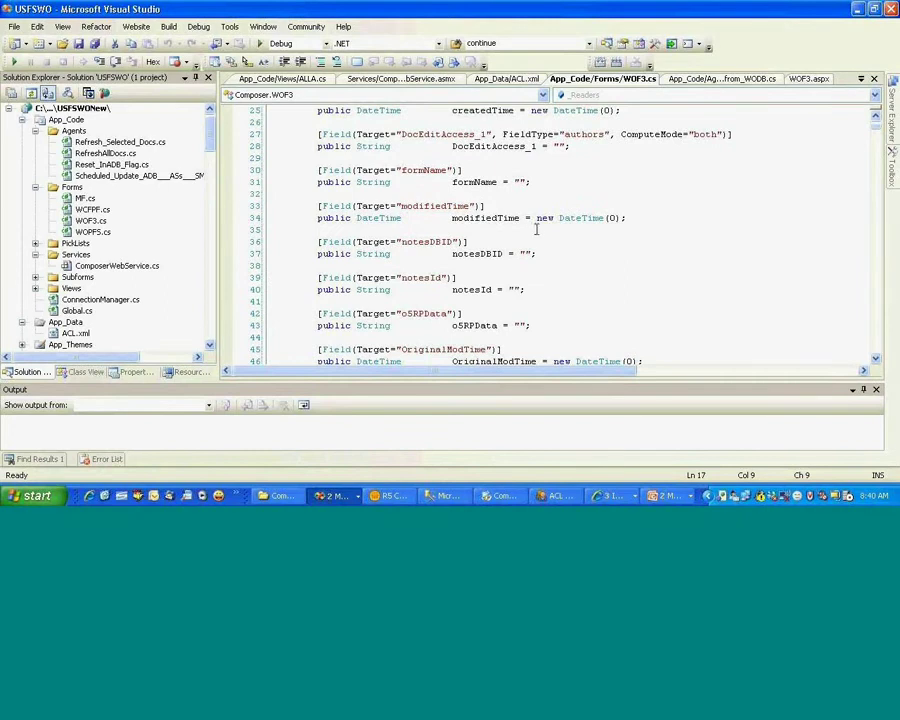
scroll(536, 227, "down", 1)
scroll(576, 237, "down", 1)
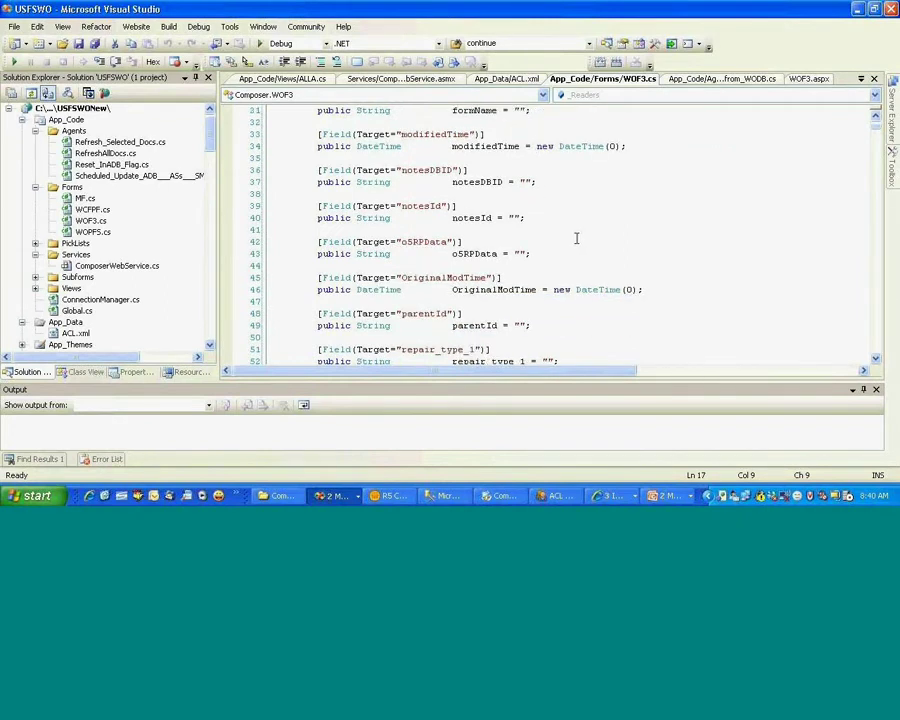
scroll(576, 237, "down", 2)
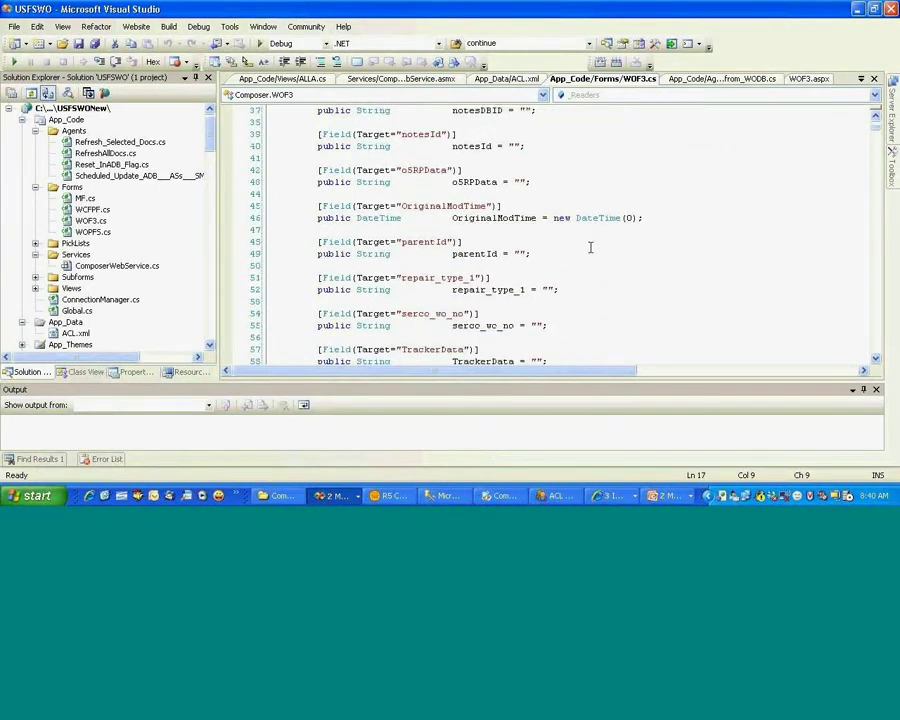
Step: Highlight the OriginalModTime field target, and review the FieldType and ComputeMode attributes of the fields from invoice_no to region
left_click(398, 204)
double_click(398, 204)
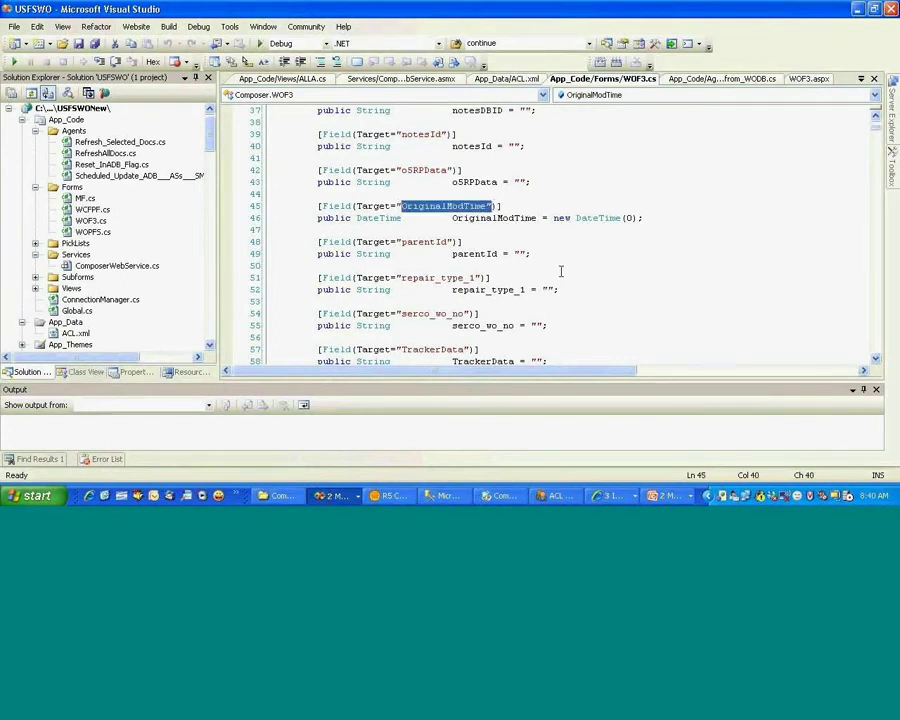
scroll(562, 270, "down", 1)
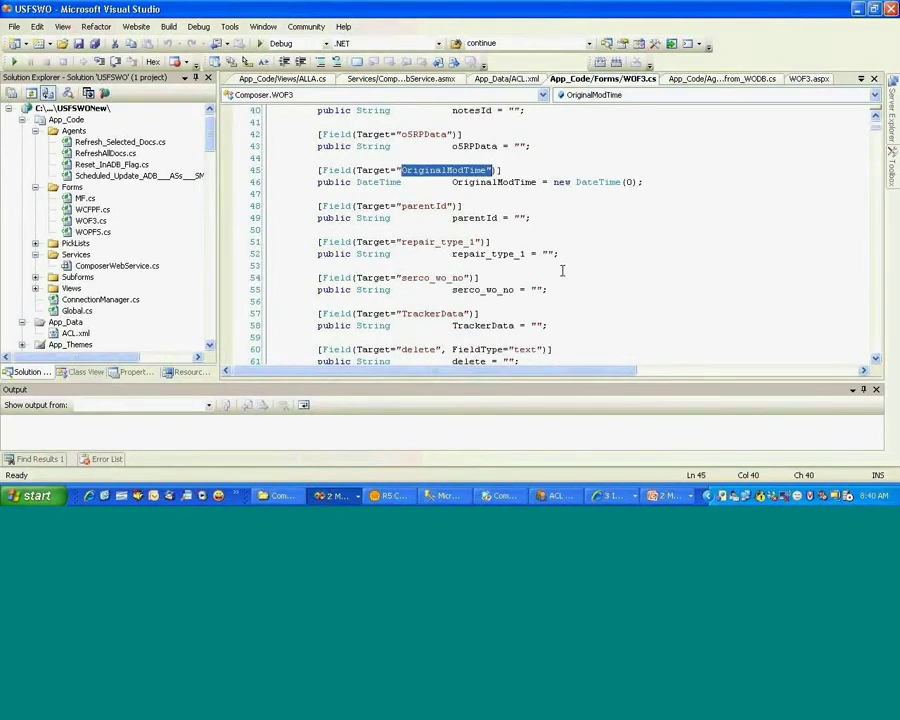
scroll(562, 270, "down", 1)
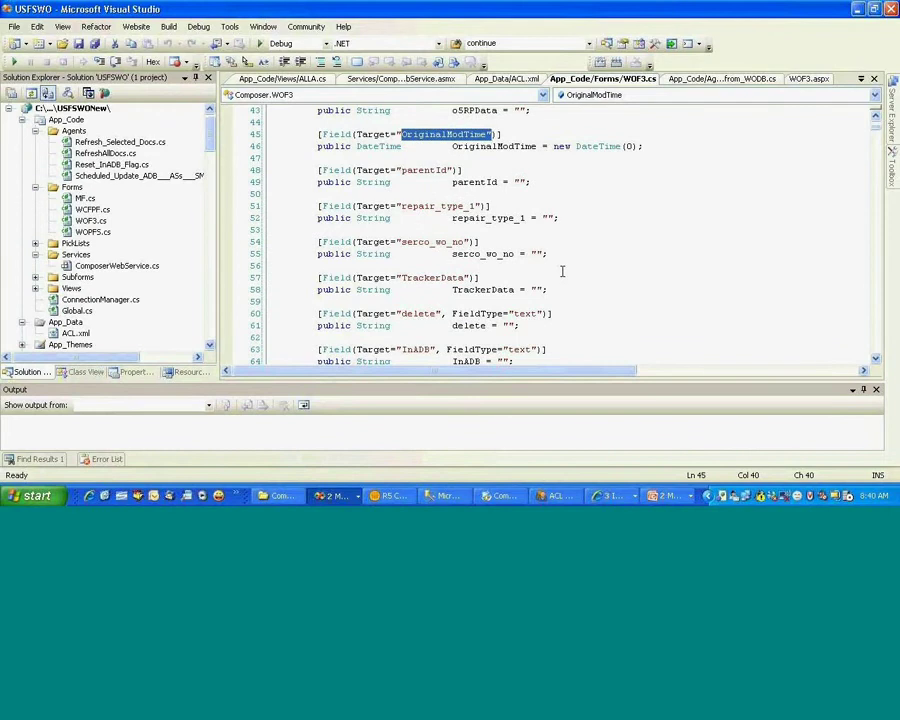
scroll(562, 270, "down", 5)
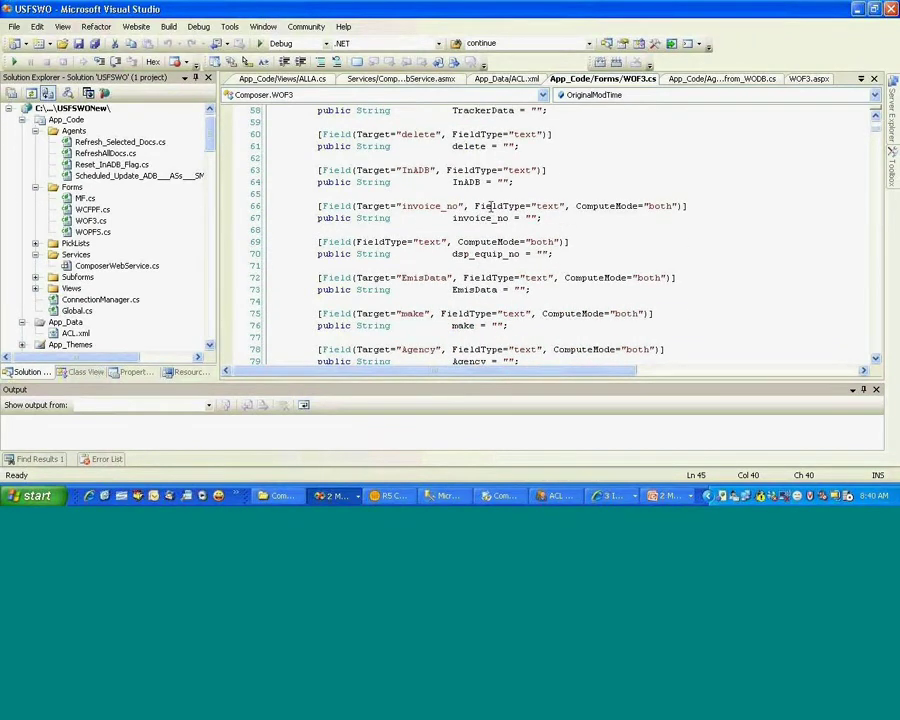
left_click_drag(490, 206, 555, 206)
scroll(650, 285, "down", 6)
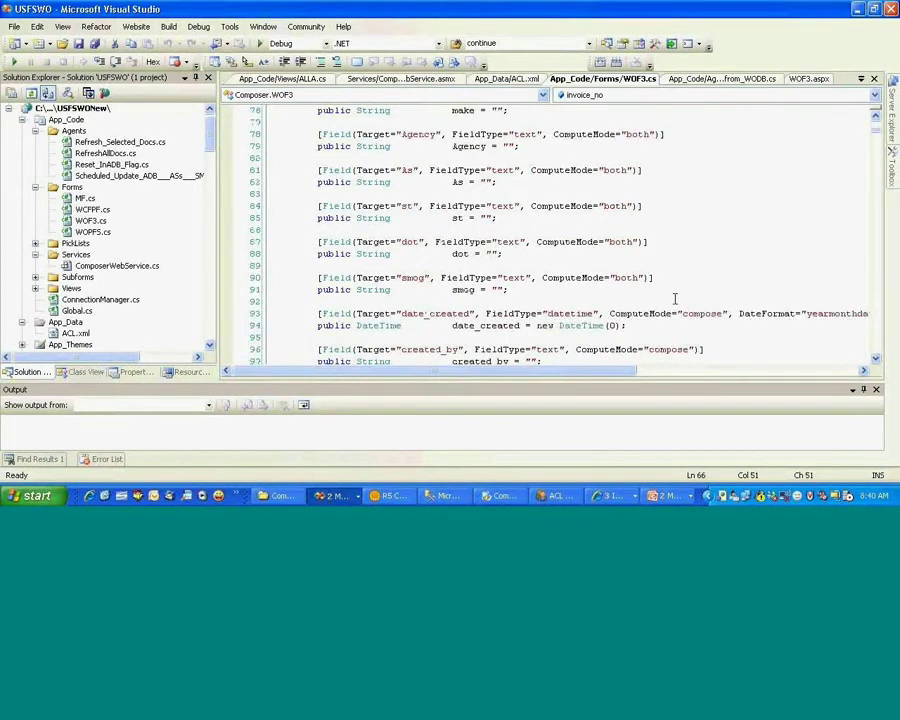
scroll(638, 268, "down", 7)
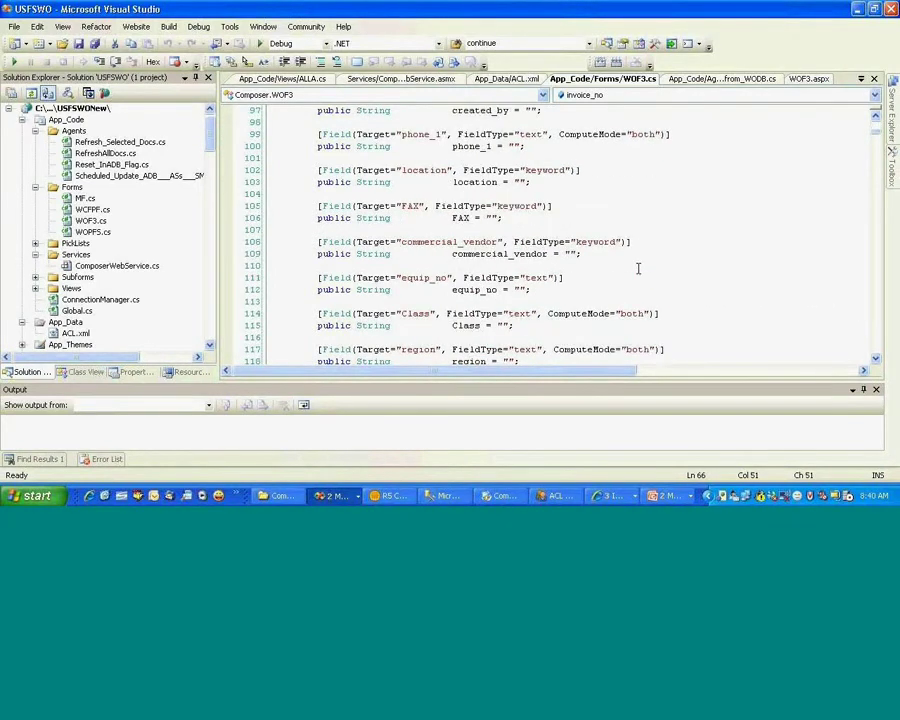
Step: Go to the Composer.WOF3Manager class and examine its GetDocEditAccess_1Value and GetInvoice_noValue methods
left_click(544, 95)
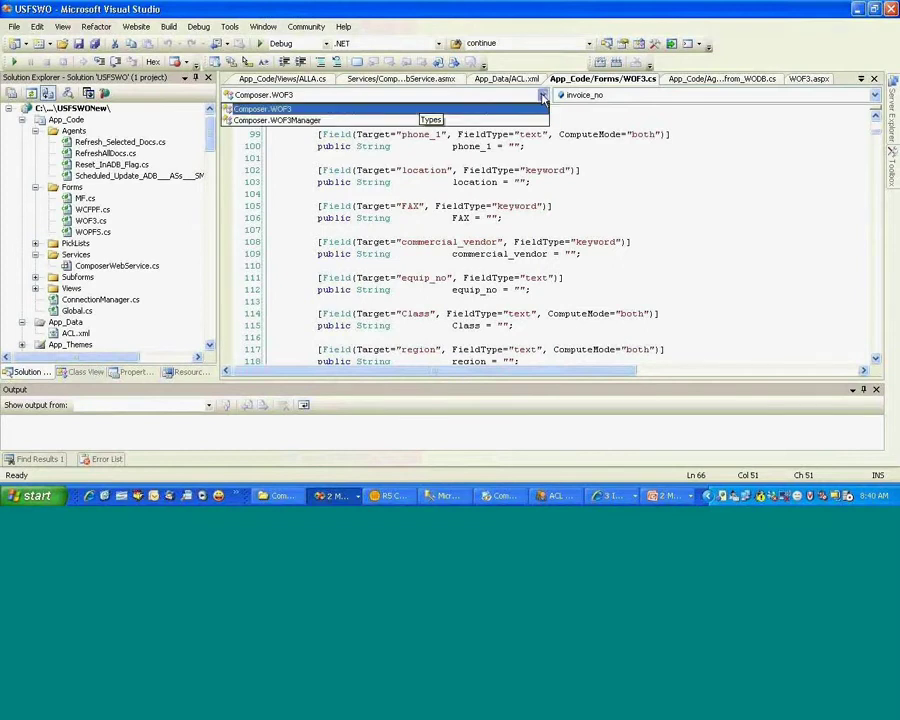
left_click(352, 121)
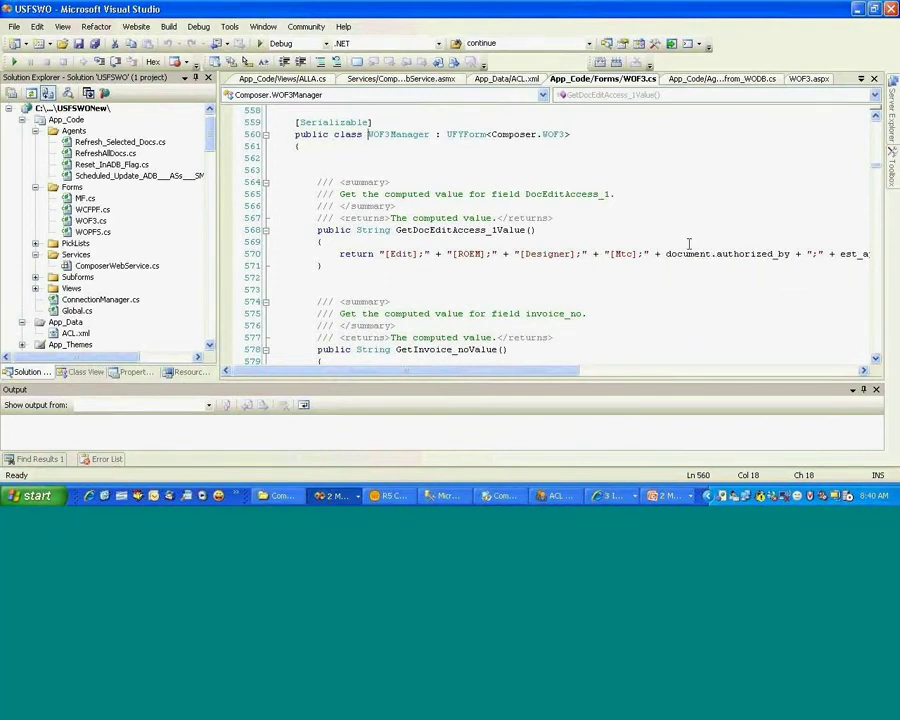
left_click(307, 183)
left_click(426, 266, "shift")
key("Down")
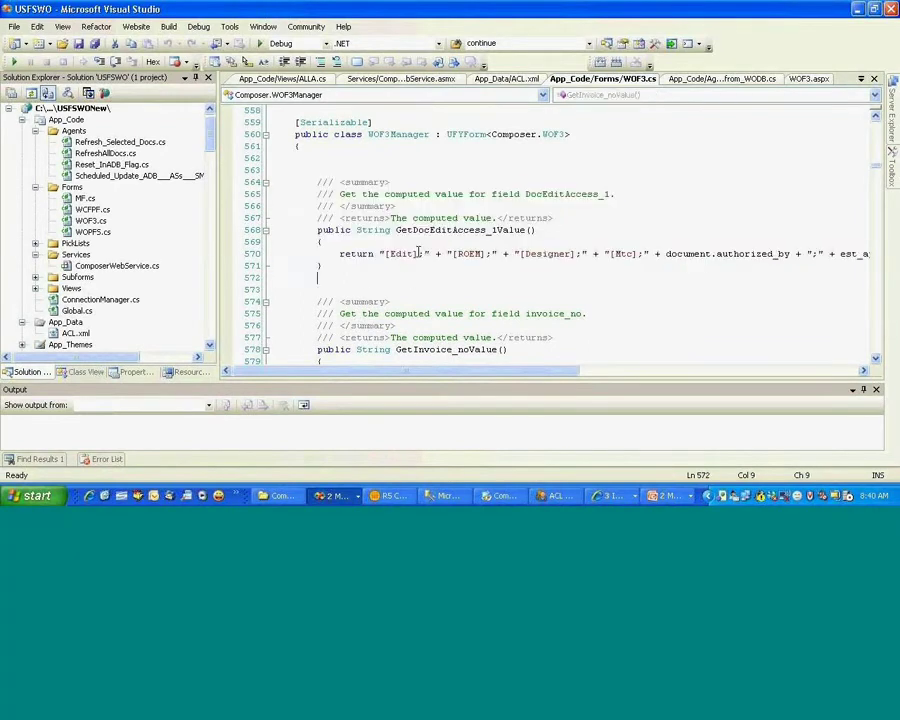
left_click(446, 253)
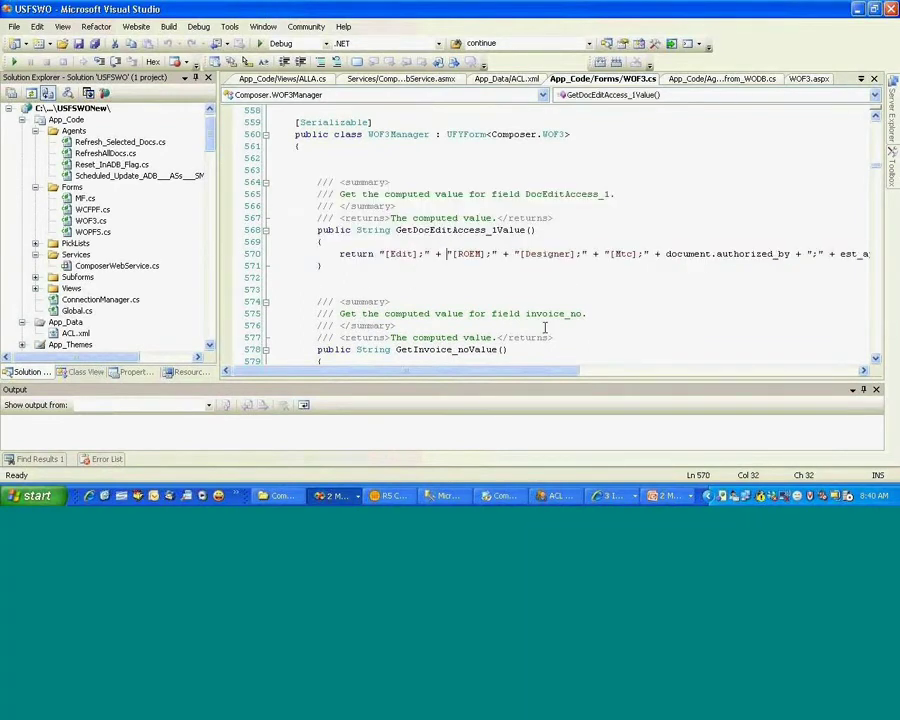
scroll(545, 327, "down", 2)
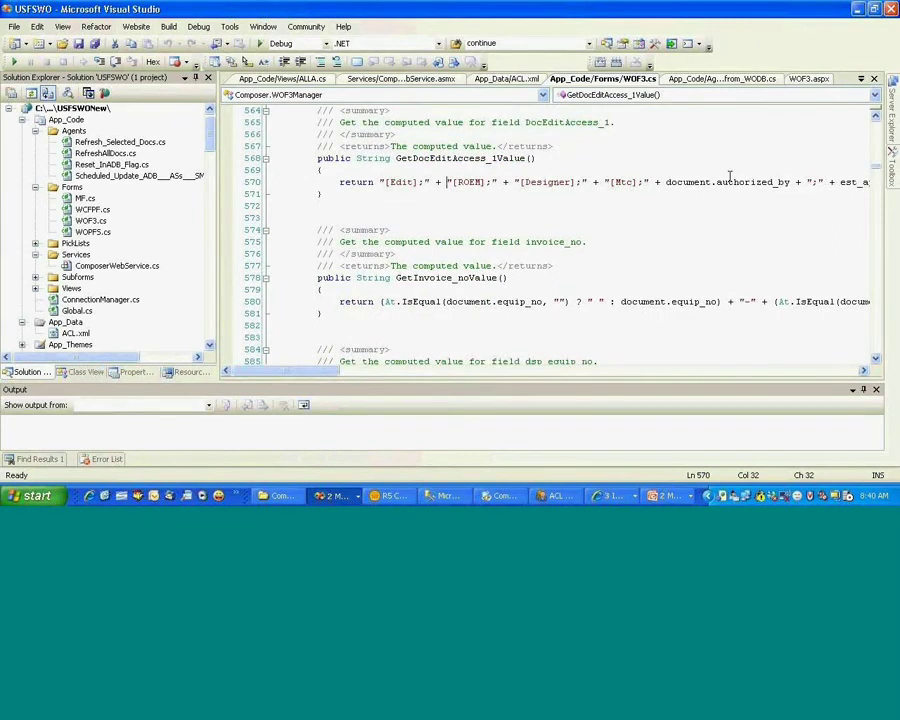
Step: Look through the WOF3Manager member list, go to the Queryclose() method, and read its SMOG check code
left_click(875, 95)
left_click_drag(875, 115, 875, 402)
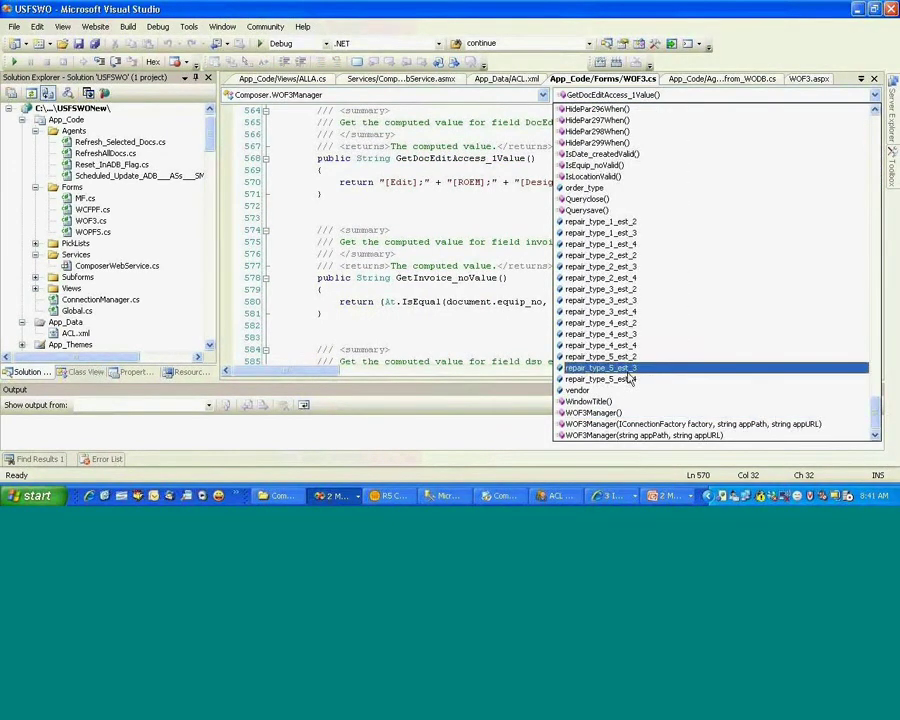
left_click(590, 199)
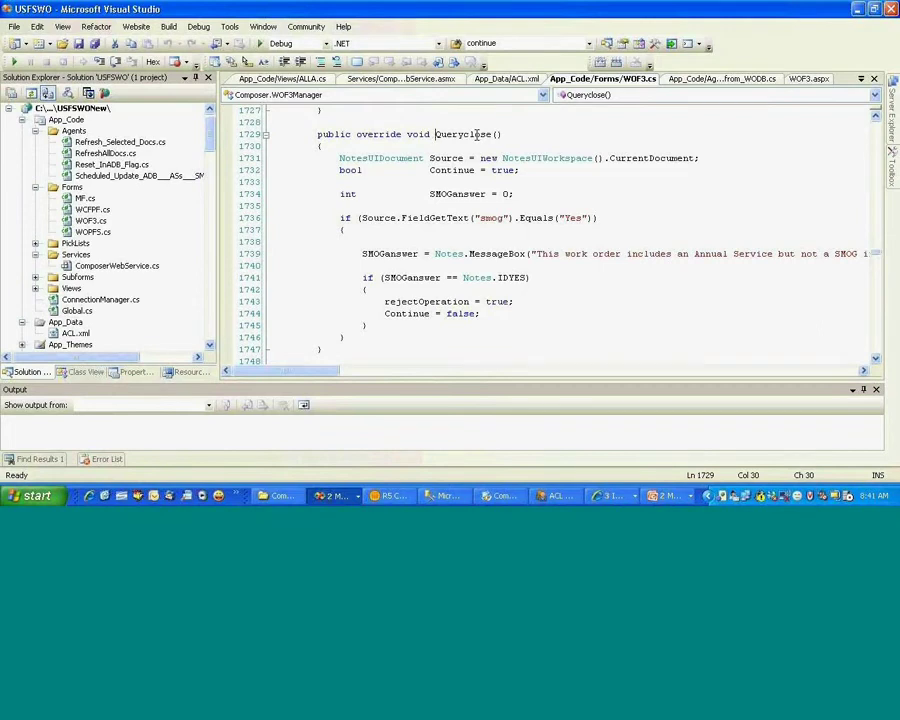
left_click(489, 170)
scroll(561, 211, "up", 1)
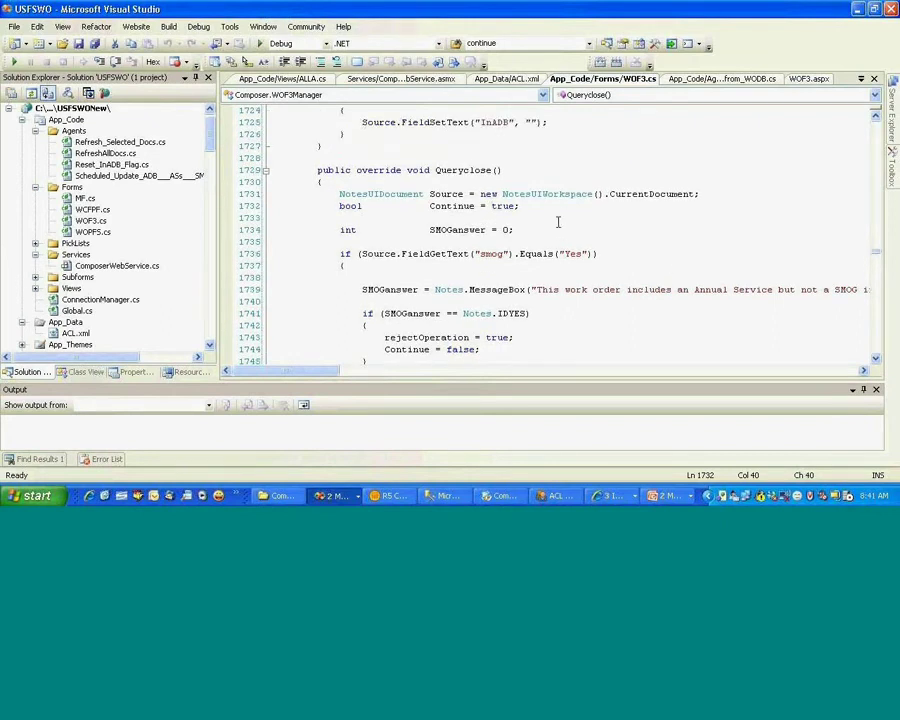
double_click(470, 170)
scroll(519, 193, "down", 5)
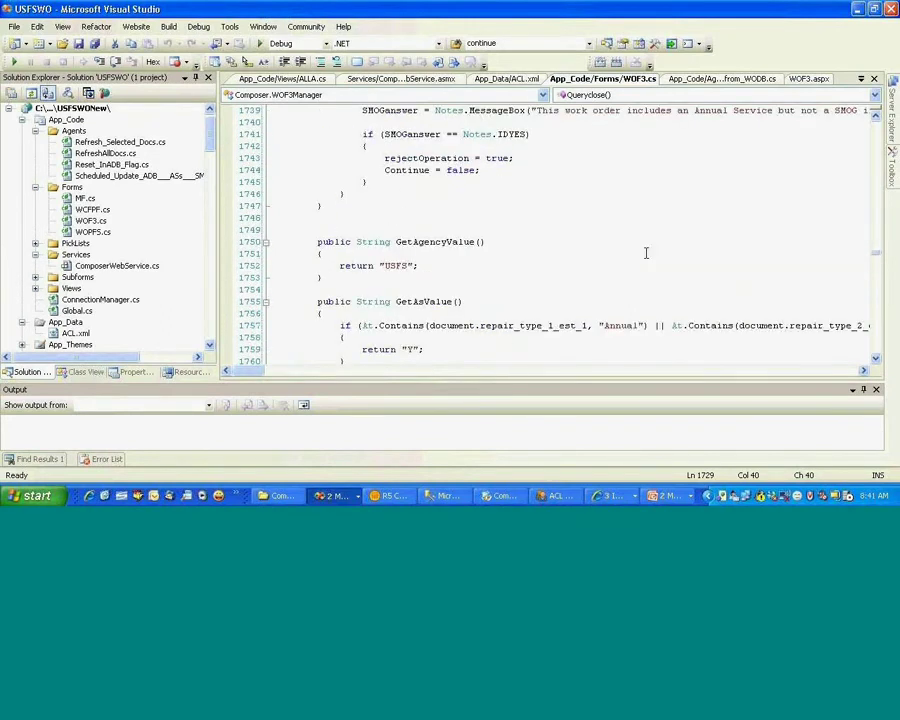
Step: Examine the At.Contains condition in the GetAsValue() method, highlighting the At class reference
scroll(557, 262, "down", 2)
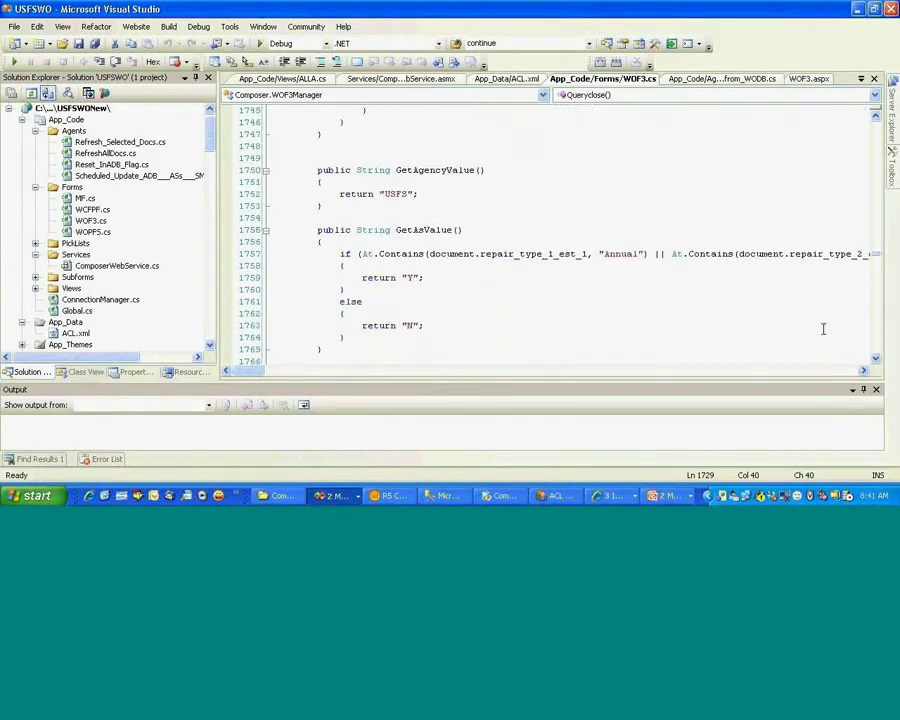
double_click(369, 254)
left_click_drag(378, 254, 356, 253)
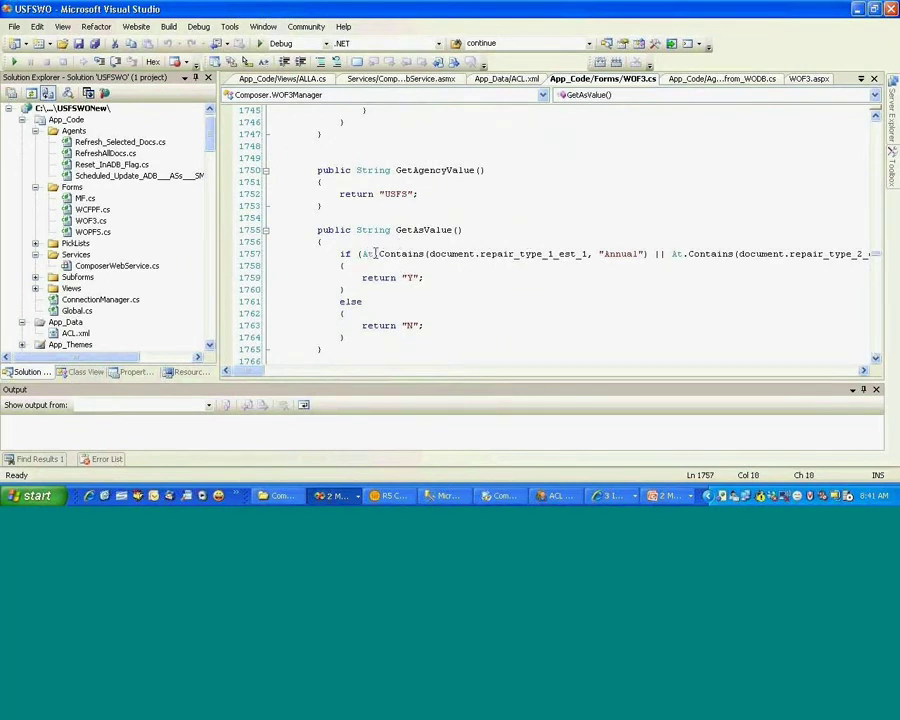
Step: Find the GetEmisDataValue() method in WOF3.cs and highlight the At.IsMember call in its nested condition
left_click(449, 255)
scroll(576, 283, "down", 5)
scroll(576, 275, "down", 4)
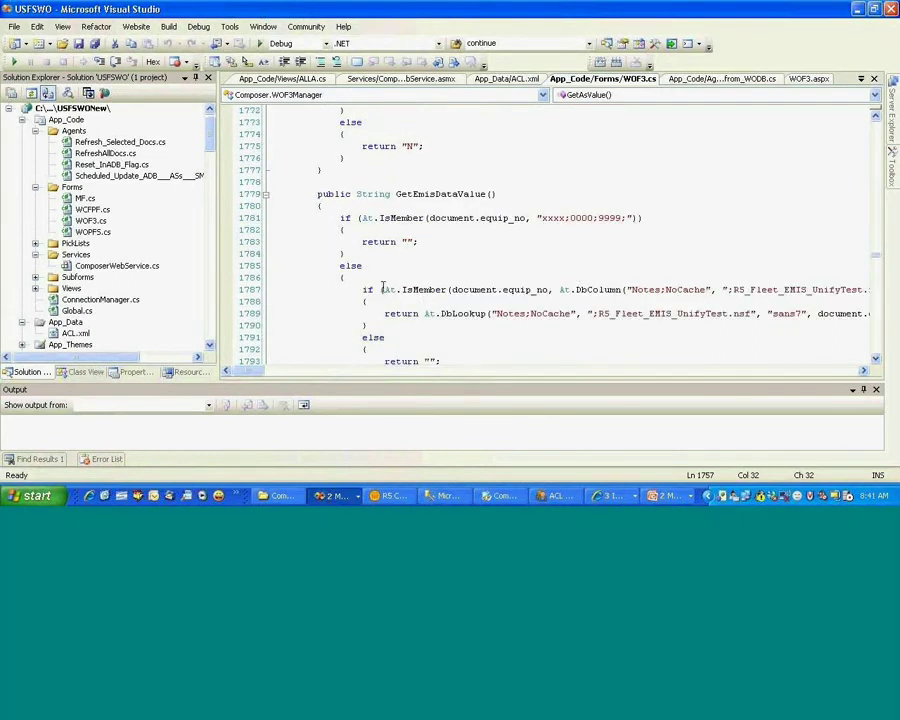
left_click_drag(382, 289, 442, 287)
left_click(442, 288)
key("shift+Left")
key("shift+Left")
key("shift+Left")
key("shift+Left")
key("shift+Left")
key("shift+Left")
key("shift+Left")
key("shift+Left")
key("shift+Left")
key("shift+Left")
key("shift+Left")
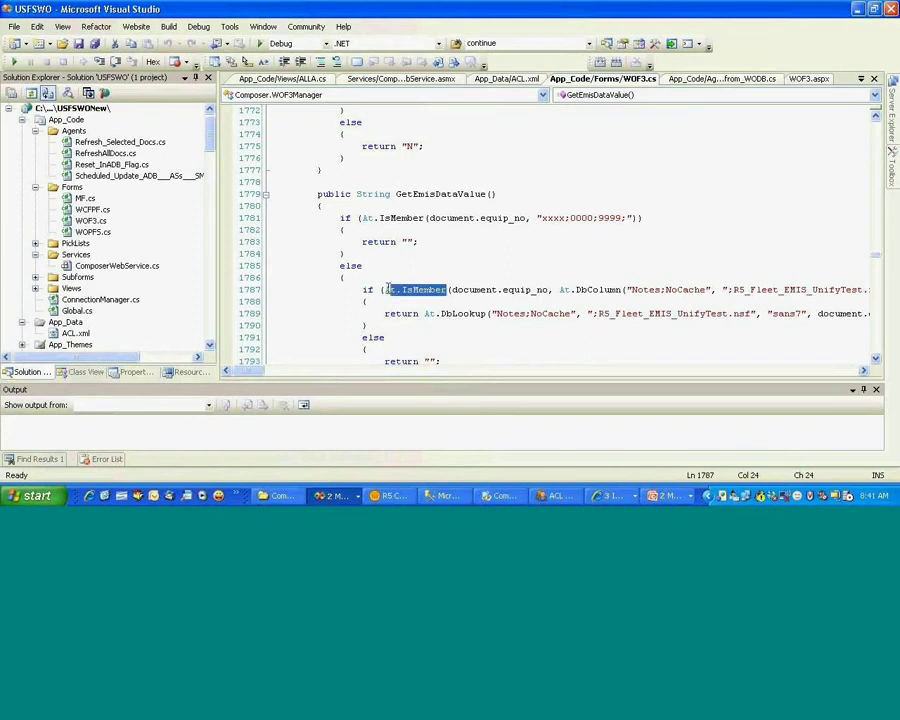
Step: Read the At.DbLookup code in GetEmisDataValue() and continue to the start of the GetMakeValue() method
scroll(593, 311, "down", 3)
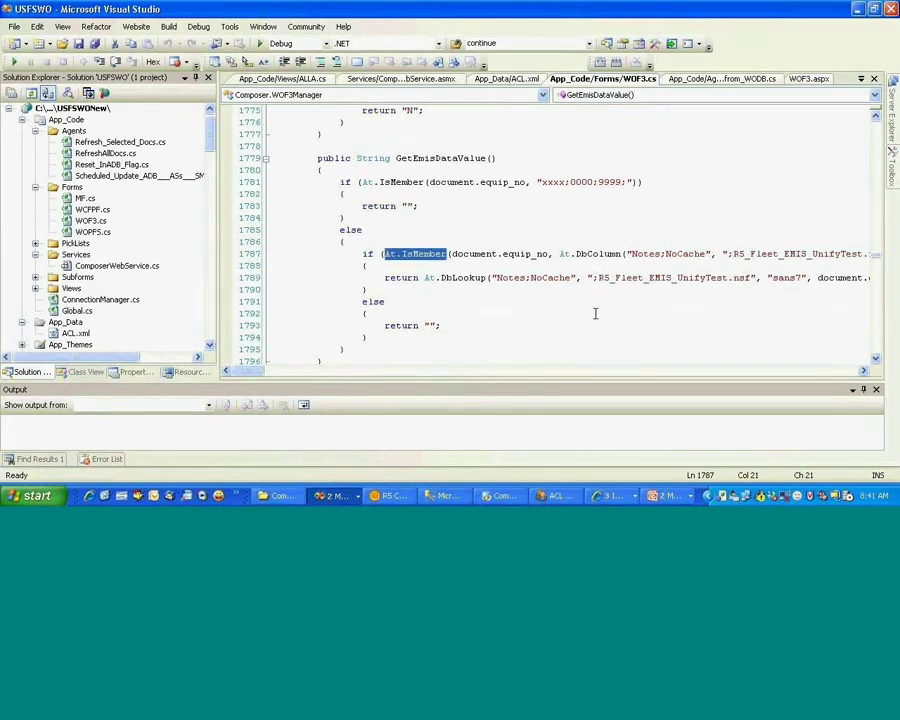
scroll(593, 311, "down", 1)
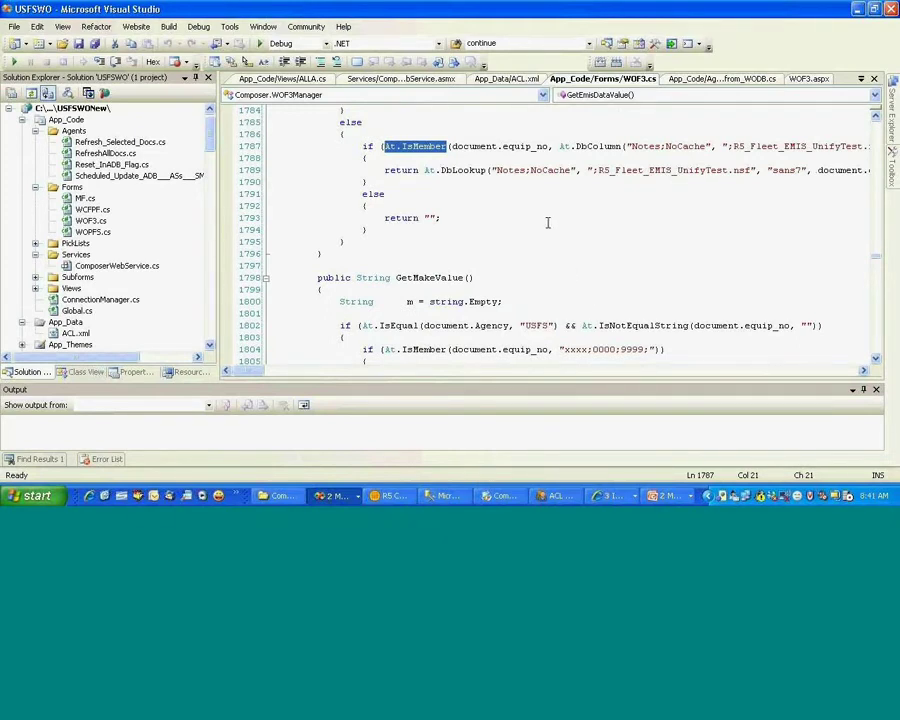
scroll(560, 216, "down", 4)
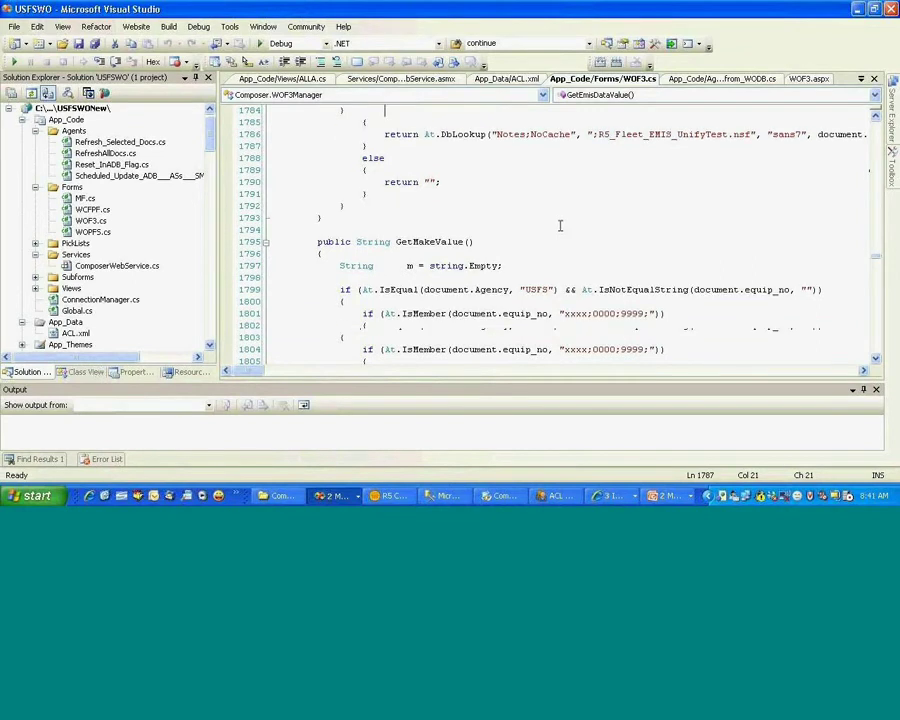
Step: Bring up the WOF3.aspx page design and review its layout from the work order header to the Inspection section and back
left_click(441, 82)
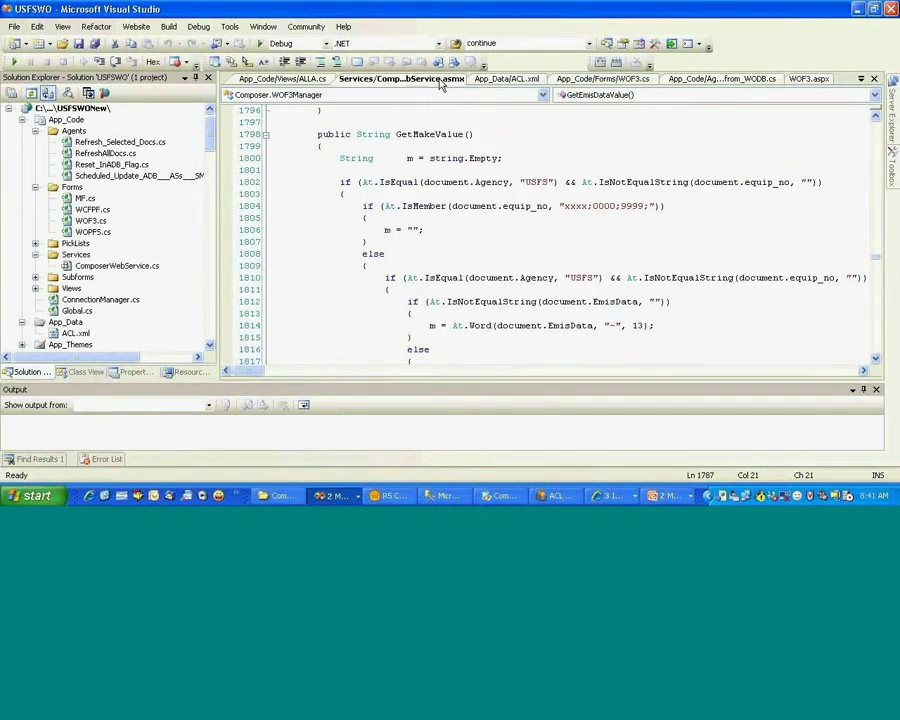
left_click(297, 84)
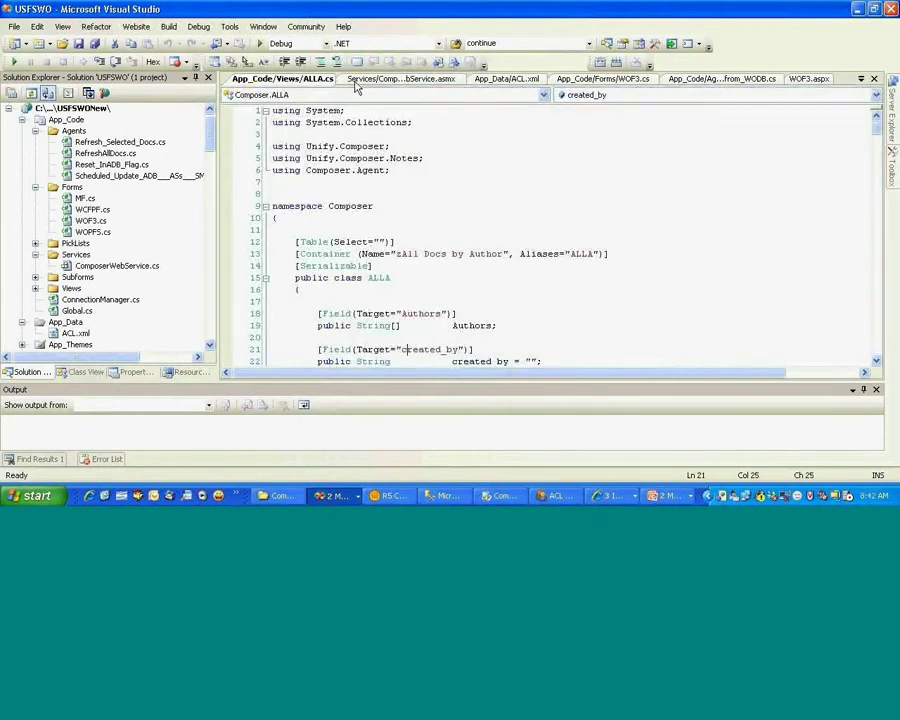
left_click(808, 79)
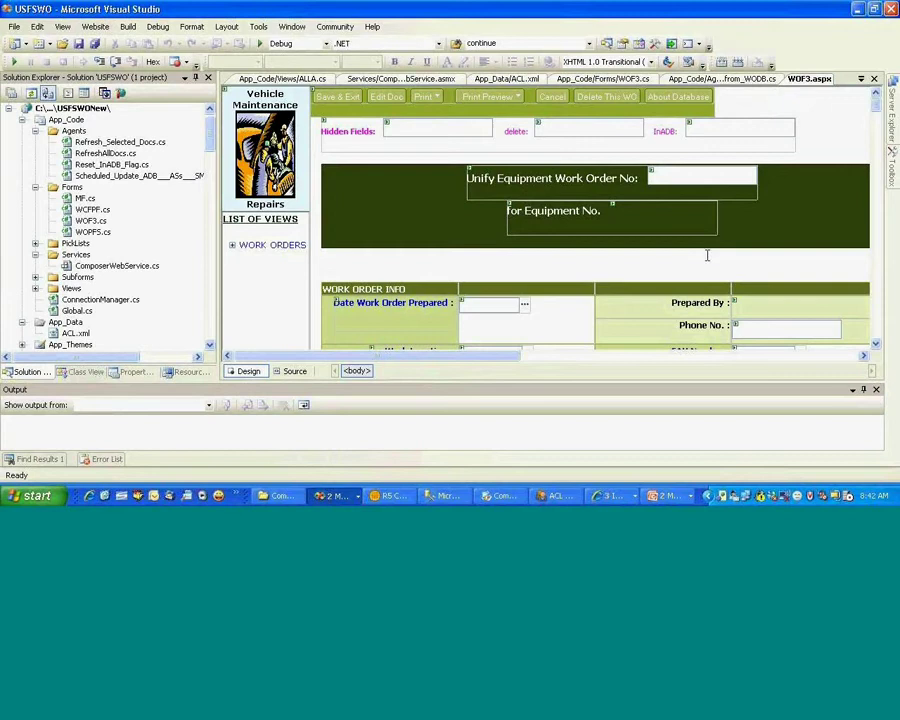
left_click(878, 327)
left_click(878, 327)
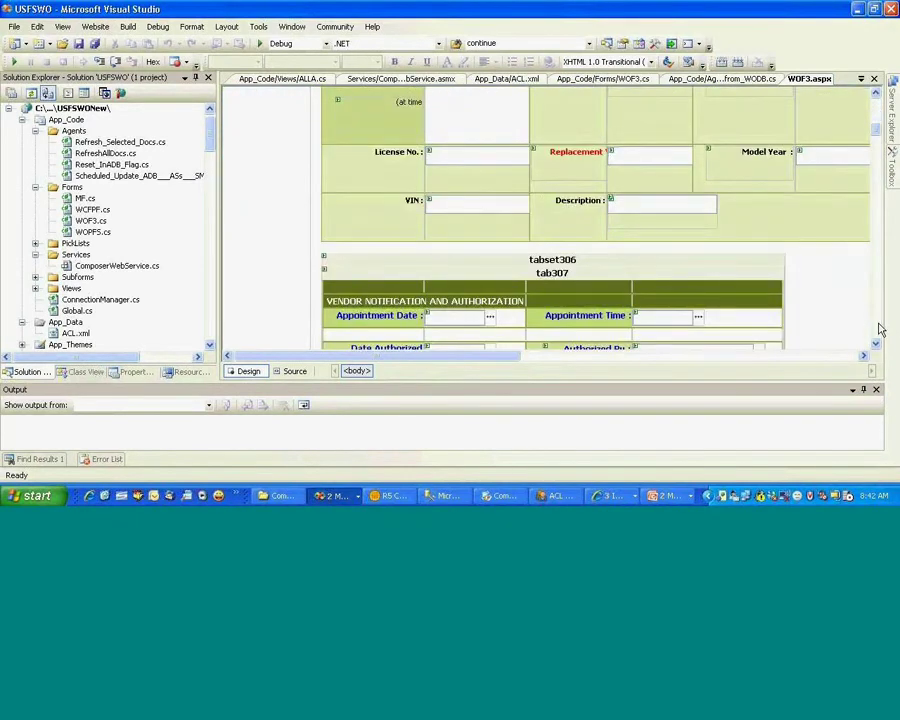
left_click(878, 327)
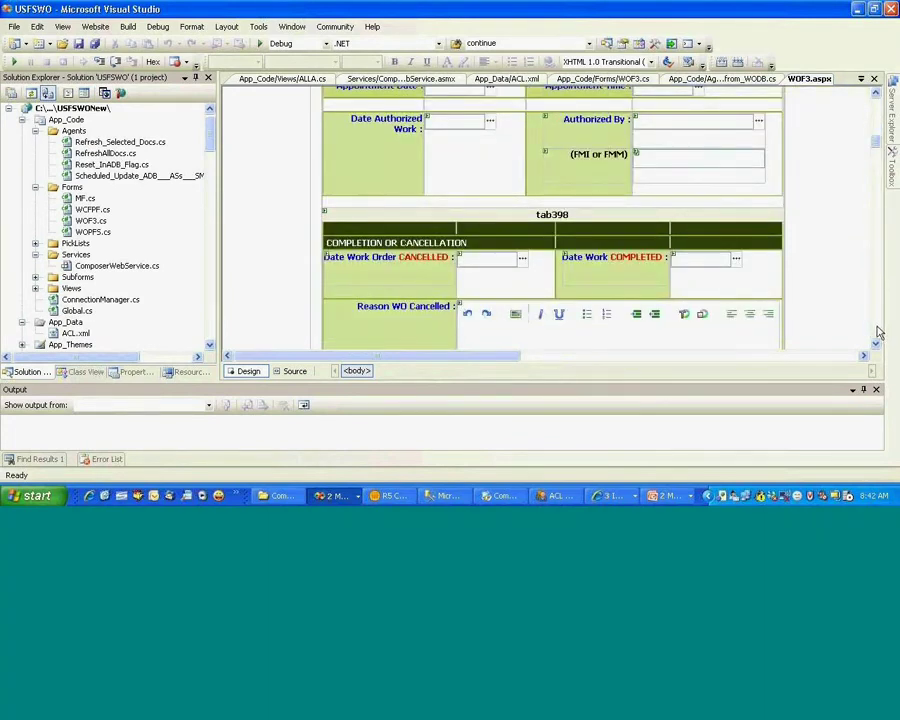
left_click(878, 332)
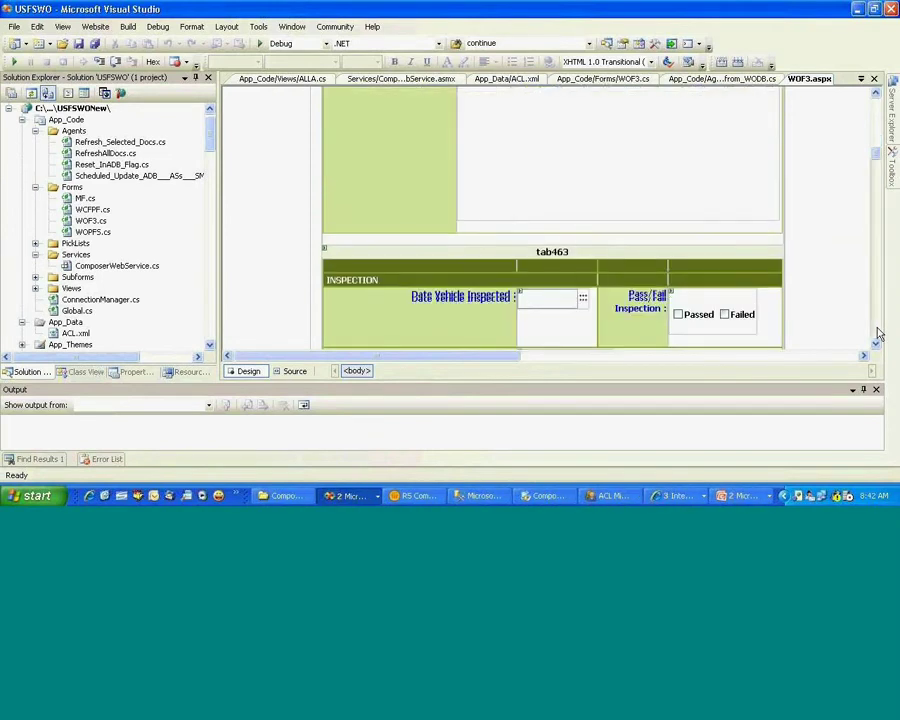
scroll(620, 108, "up", 5)
scroll(620, 108, "up", 5)
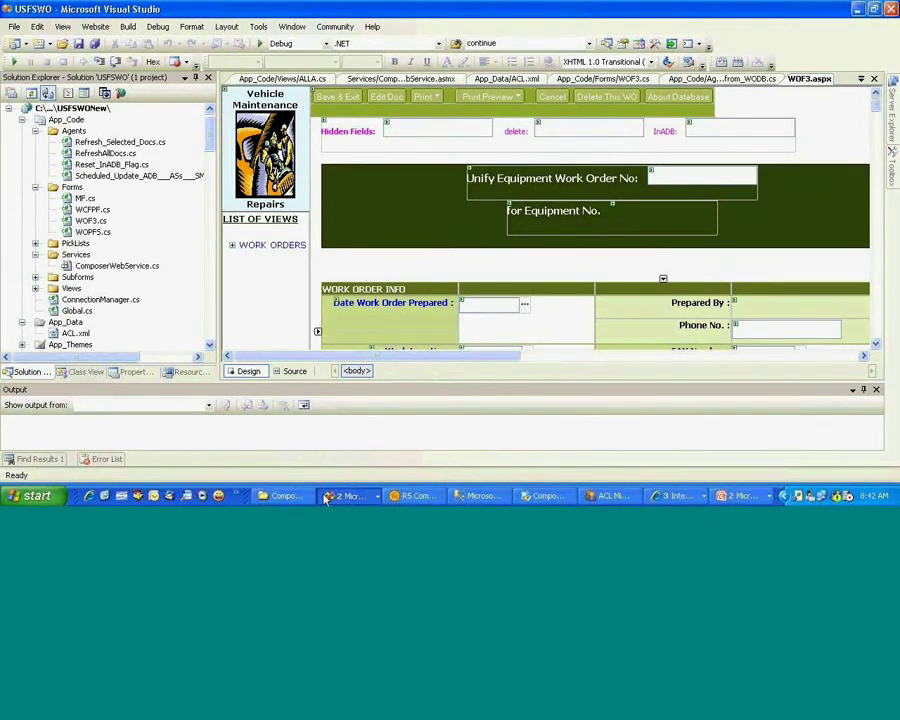
Step: Launch Analyzer from the Composer Webinar folder and load the Lotus database CentralizedTeamNew.nsf, entering the Notes ID password
left_click(285, 496)
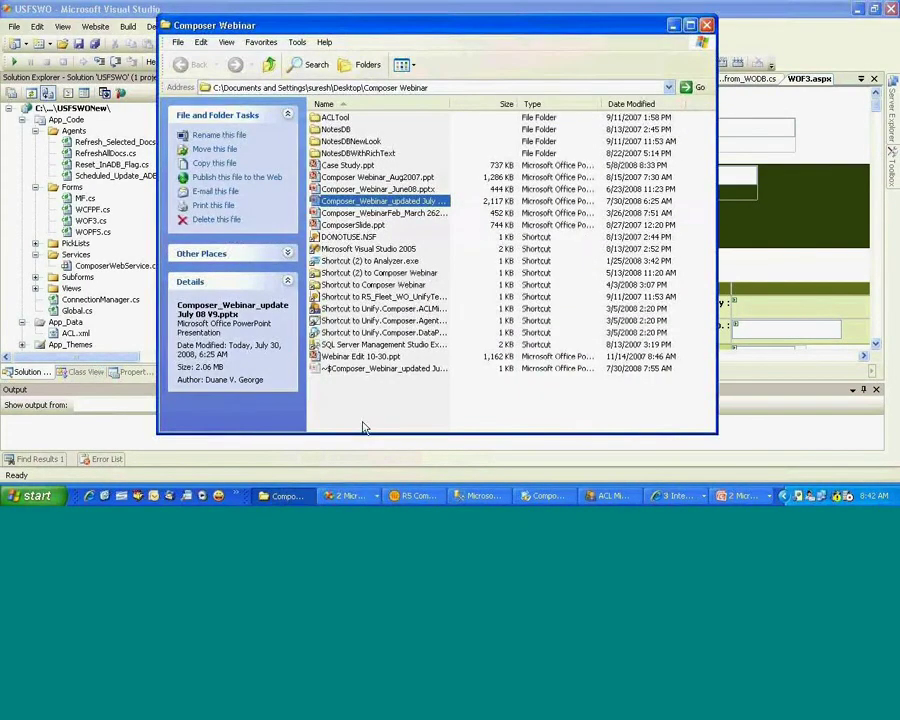
double_click(406, 262)
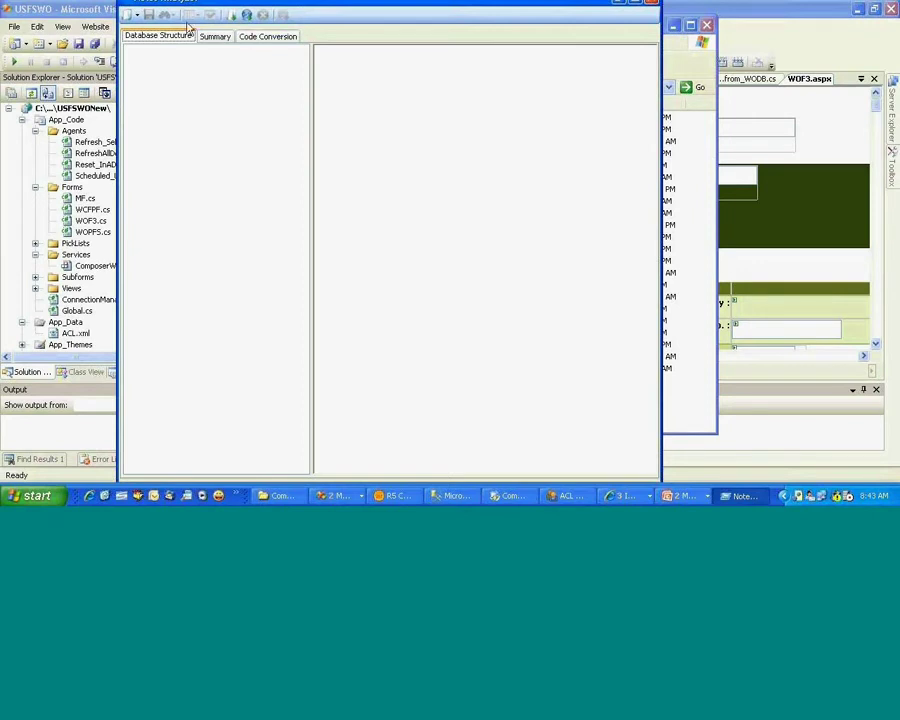
left_click(128, 17)
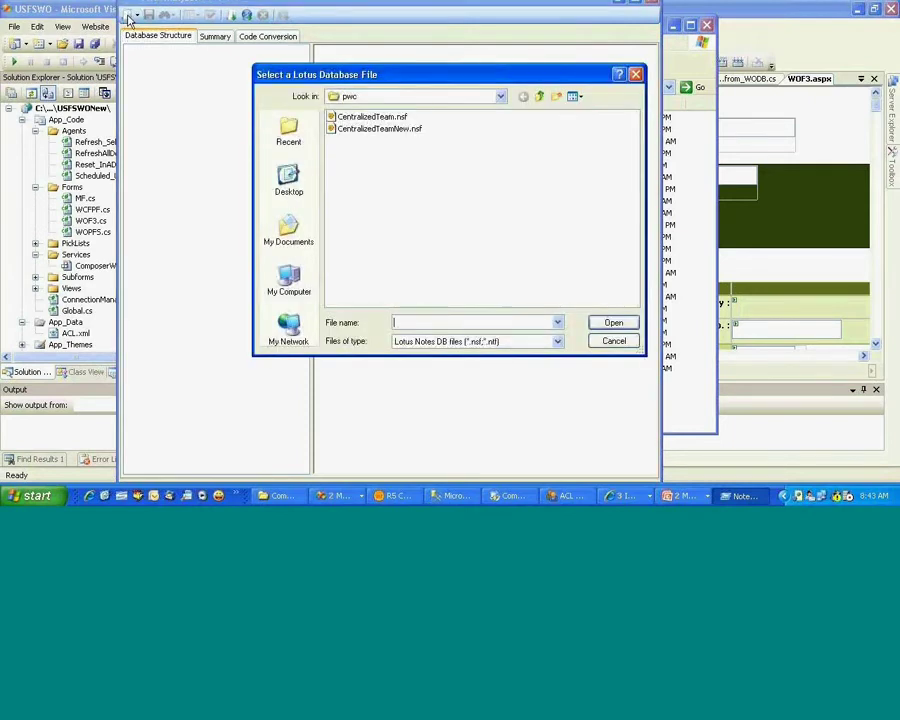
left_click(415, 130)
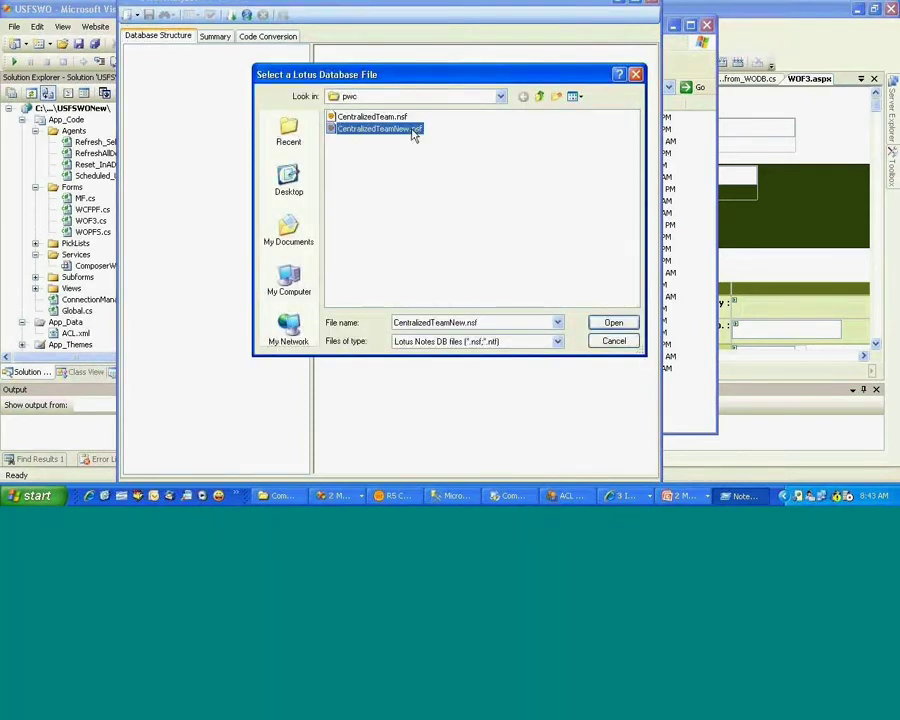
left_click(614, 326)
type("*****")
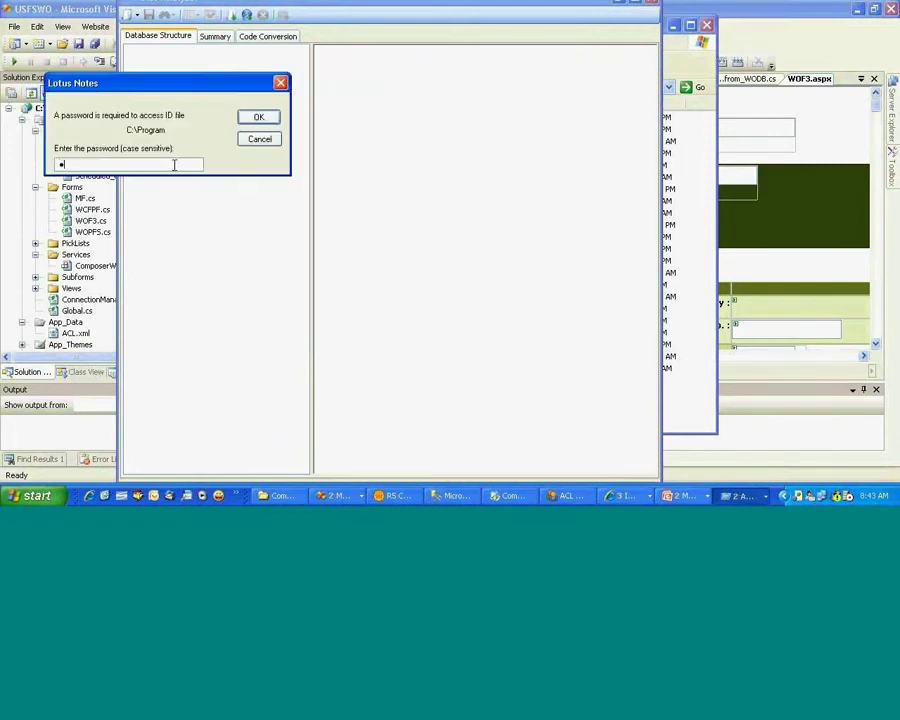
key("Return")
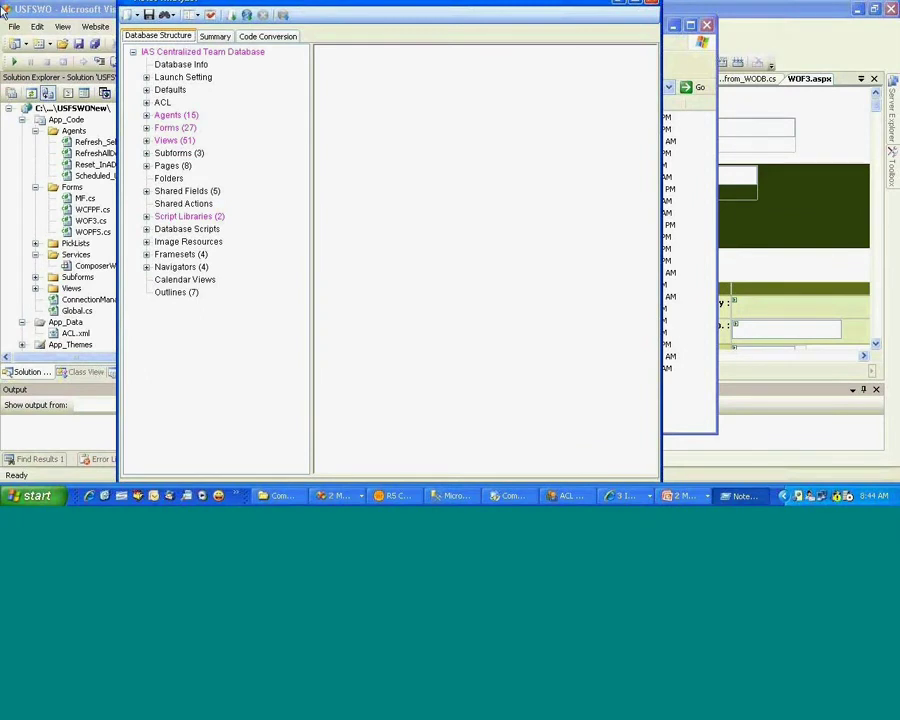
Step: Examine the database structure's Forms list and its Agents group, including the menu agents and scheduled agents
left_click(147, 116)
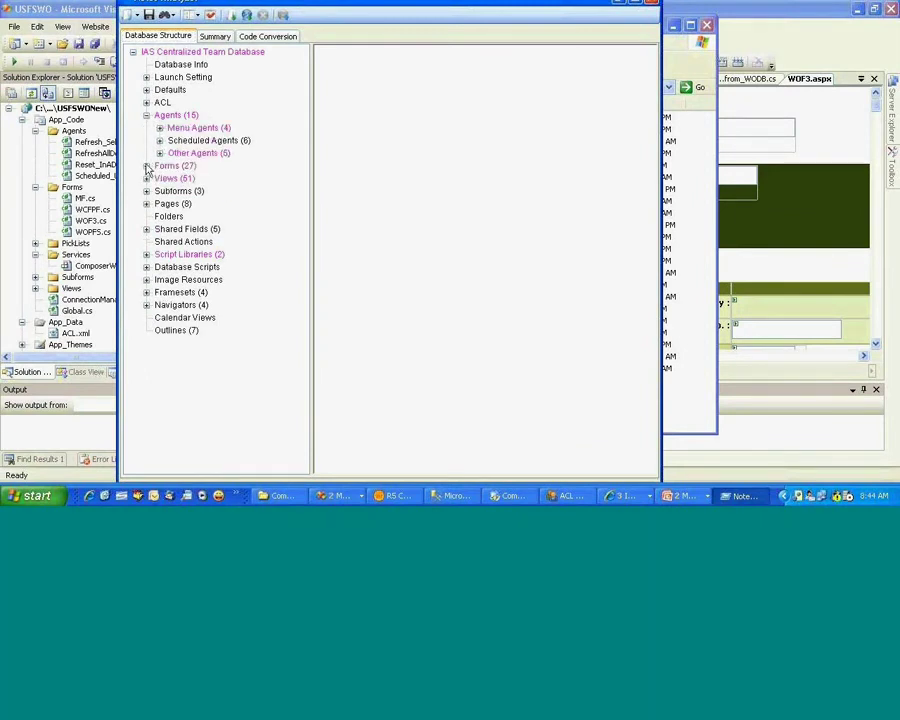
left_click(147, 166)
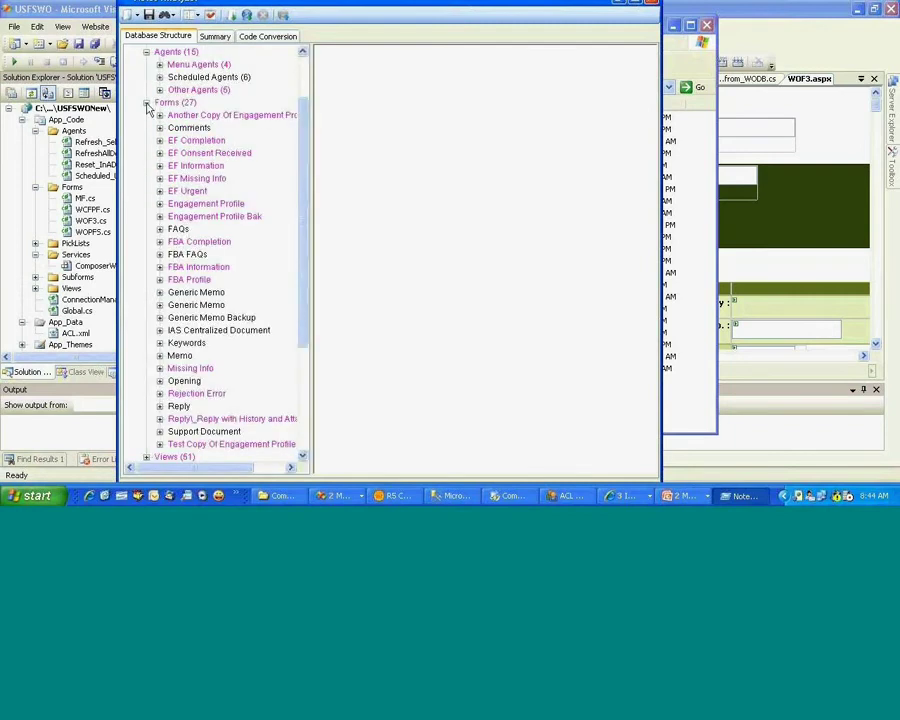
left_click(148, 103)
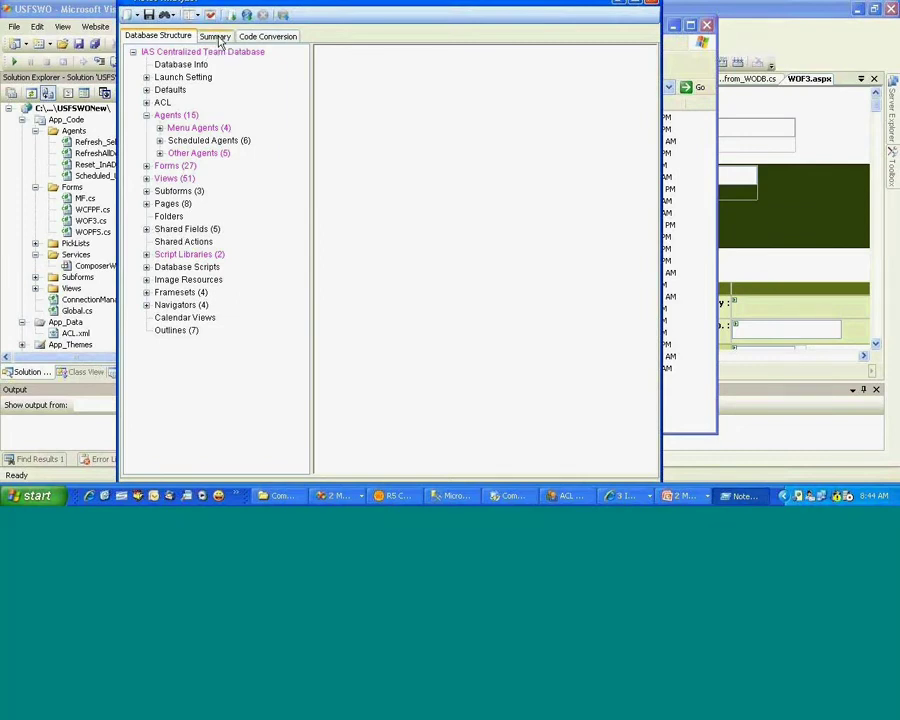
left_click(159, 128)
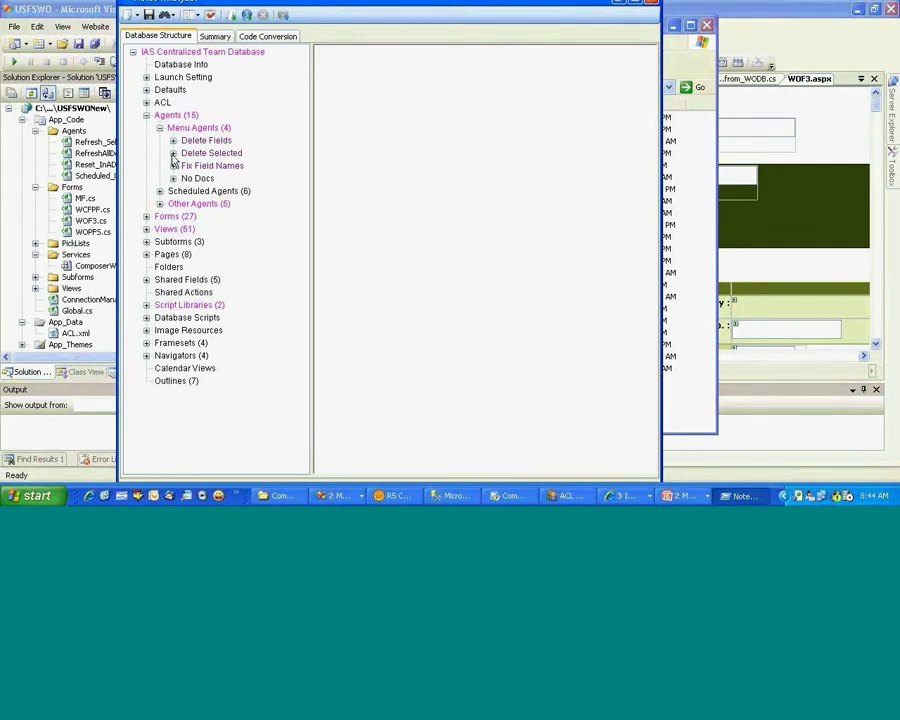
left_click(159, 191)
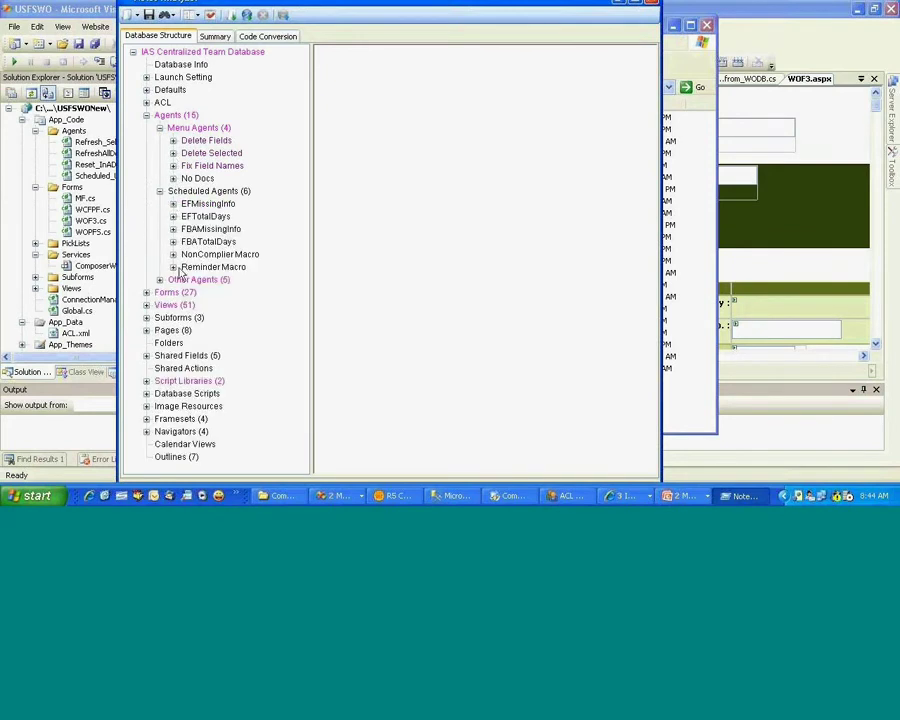
Step: Translate the EFMissingInfo scheduled agent's action formula to C#, and highlight the converted code and the source formula
left_click(173, 203)
left_click(186, 242)
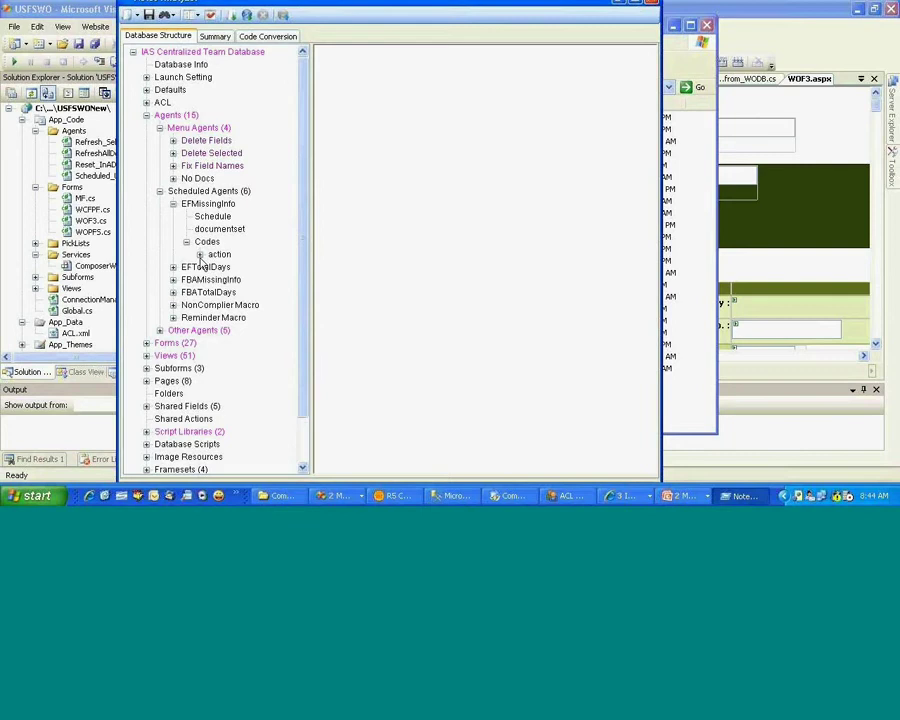
left_click(200, 255)
left_click(232, 267)
right_click(246, 266)
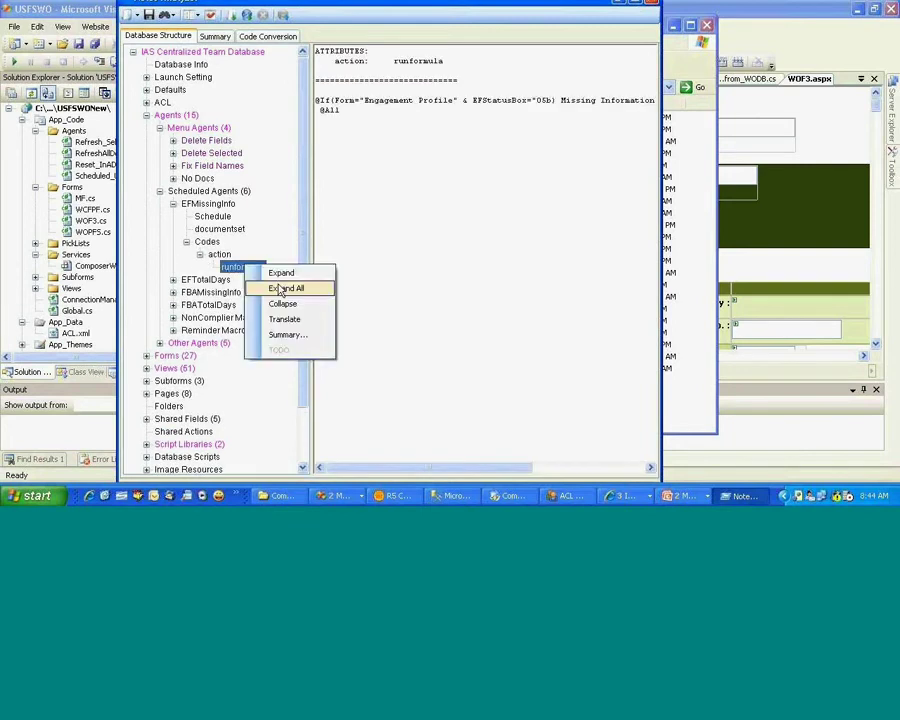
left_click(284, 318)
left_click_drag(318, 279, 177, 227)
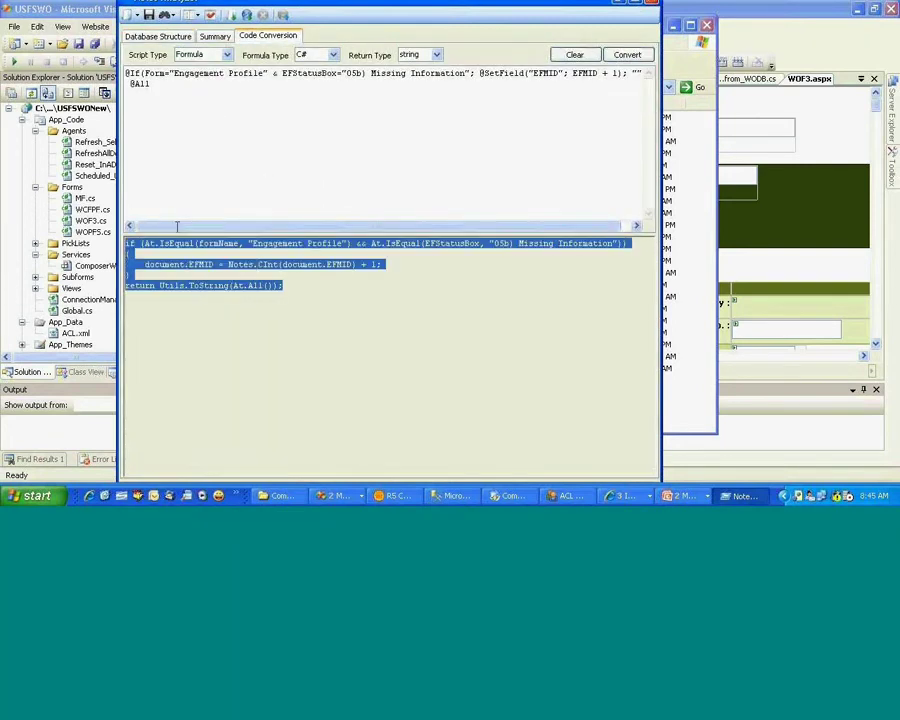
left_click(187, 83)
key("ctrl+a")
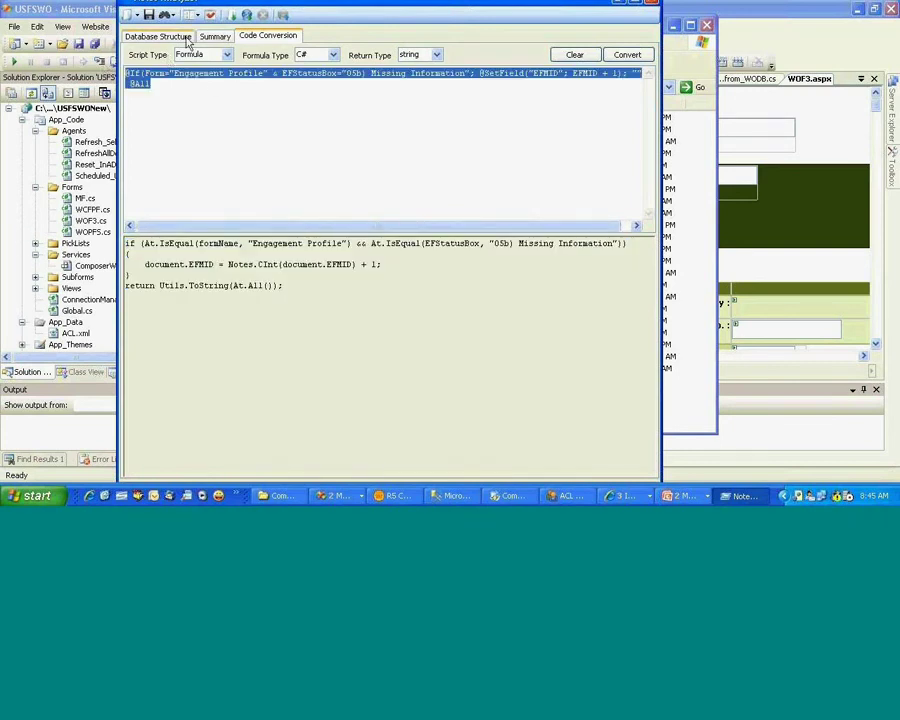
Step: Review the database summary report from the element counts through the unsupported commands to the ignored Notes elements
left_click(181, 38)
left_click(213, 36)
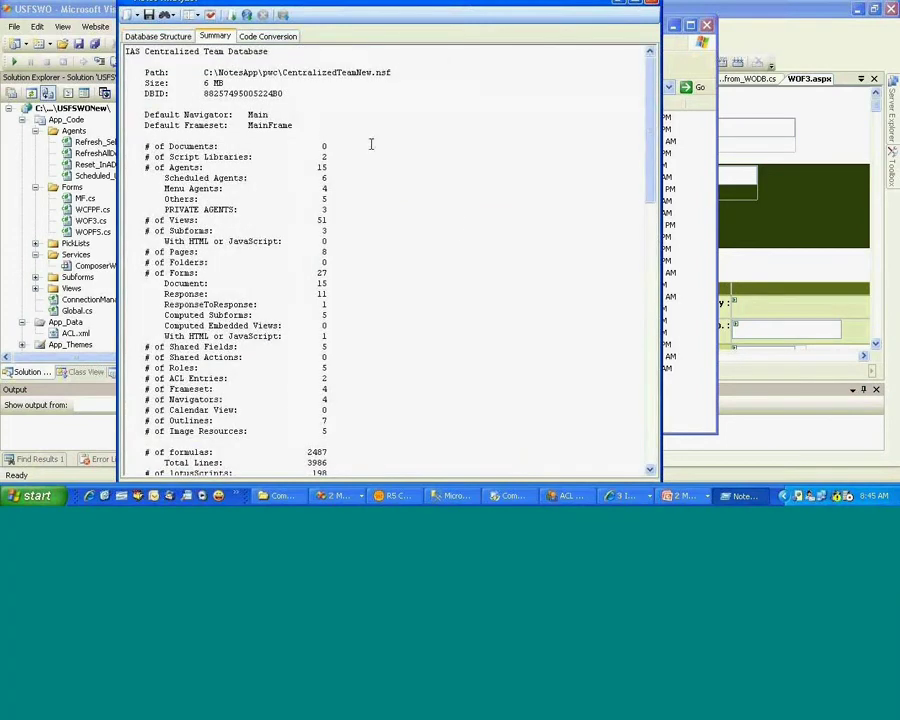
scroll(462, 228, "down", 7)
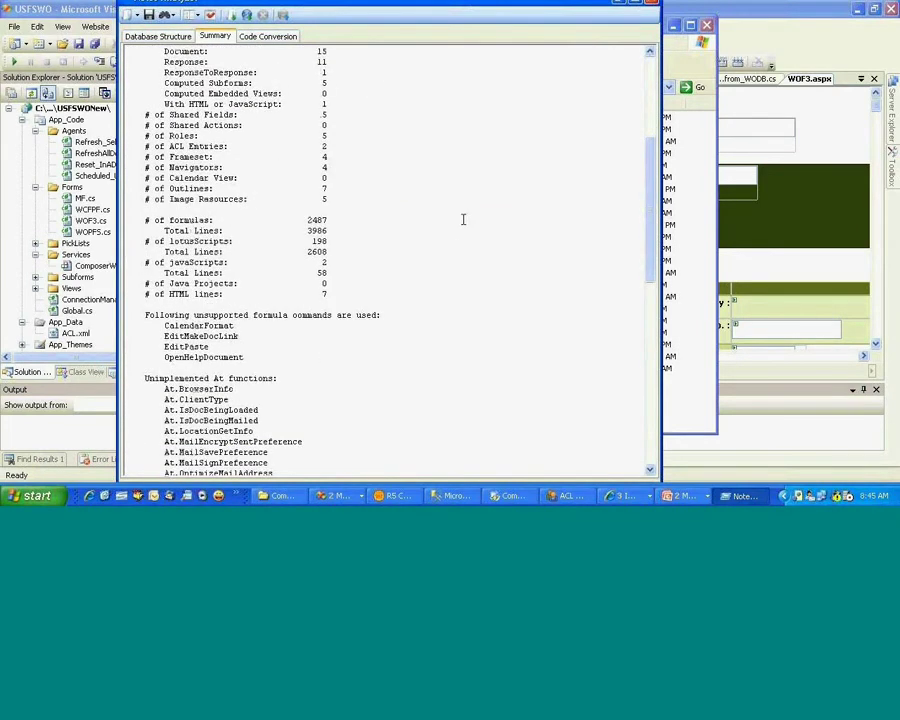
scroll(463, 219, "up", 4)
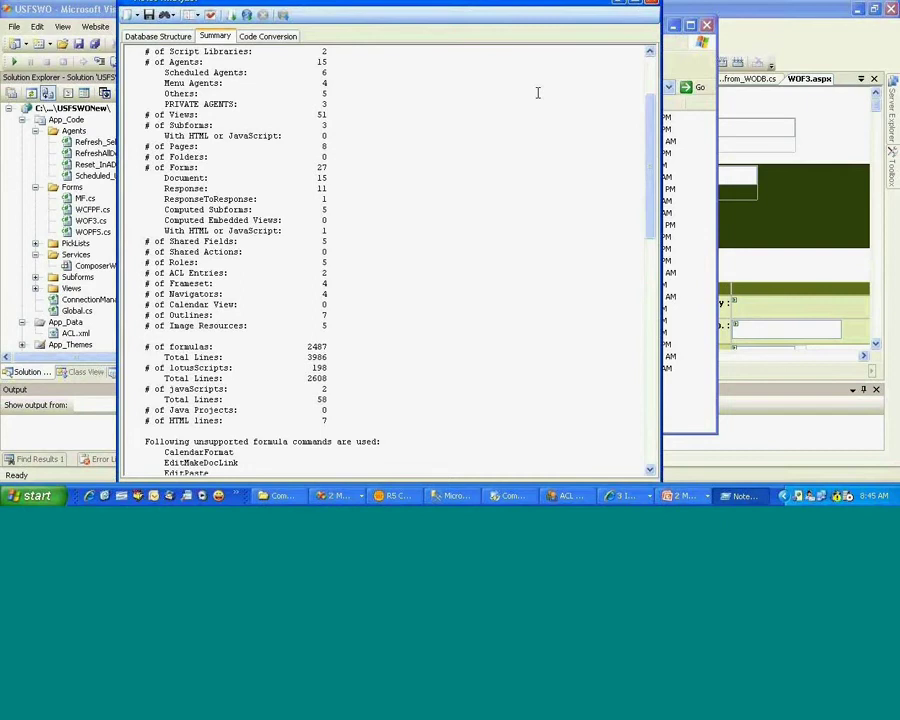
key("Down")
key("Down")
key("Down")
key("End")
scroll(465, 229, "down", 6)
scroll(480, 230, "down", 14)
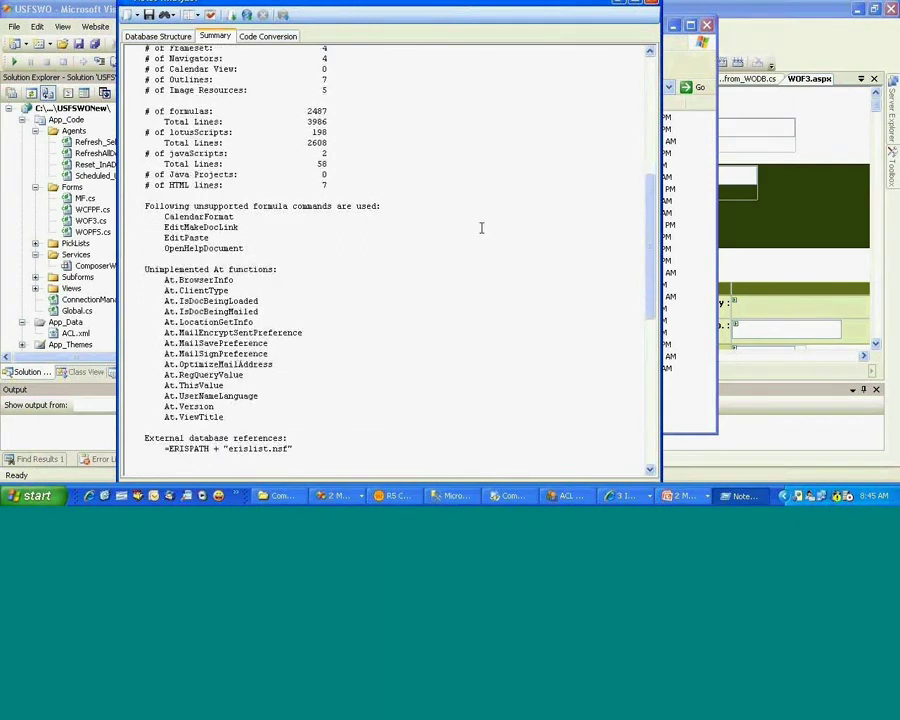
Step: Highlight the Office Automation, External Integration and InfoPath Restrictions entries in the summary report
left_click_drag(290, 196, 342, 206)
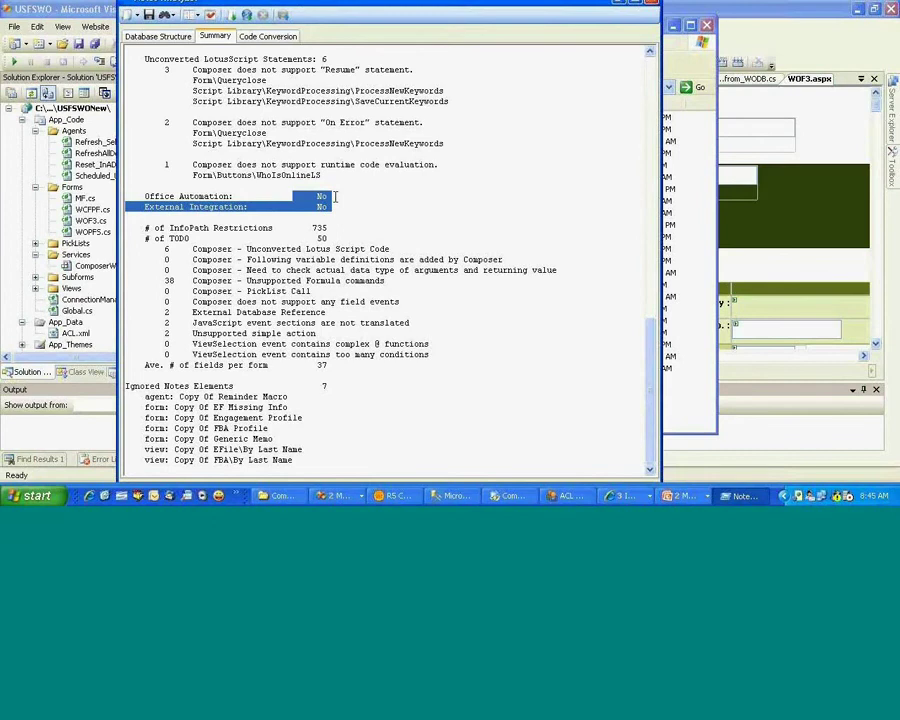
left_click(245, 206)
left_click_drag(245, 206, 322, 175)
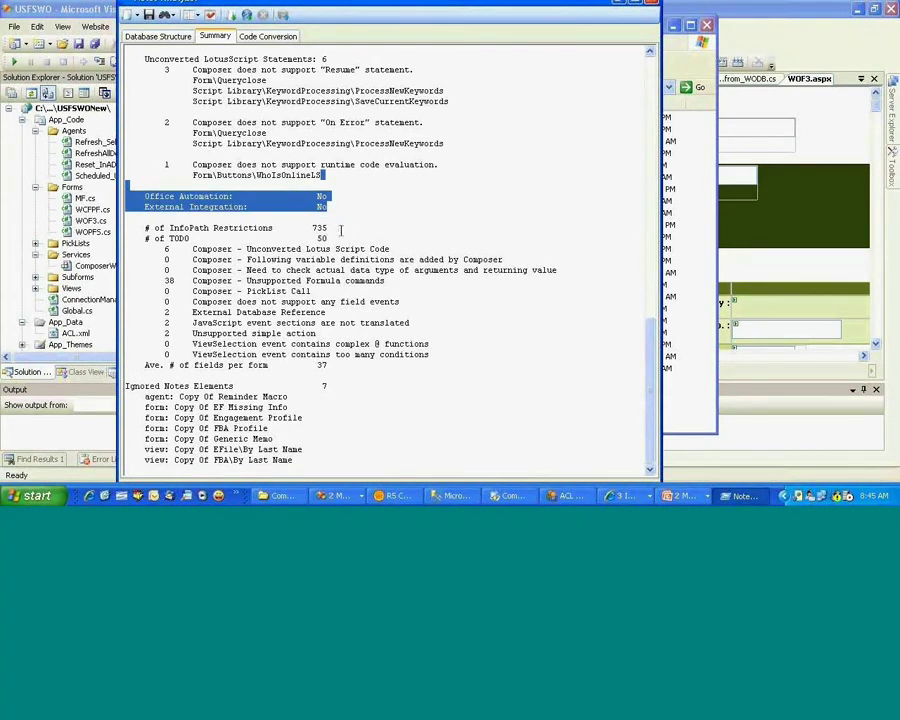
mouse_move(313, 228)
left_mouse_down()
mouse_move(339, 228)
mouse_move(298, 222)
left_mouse_up()
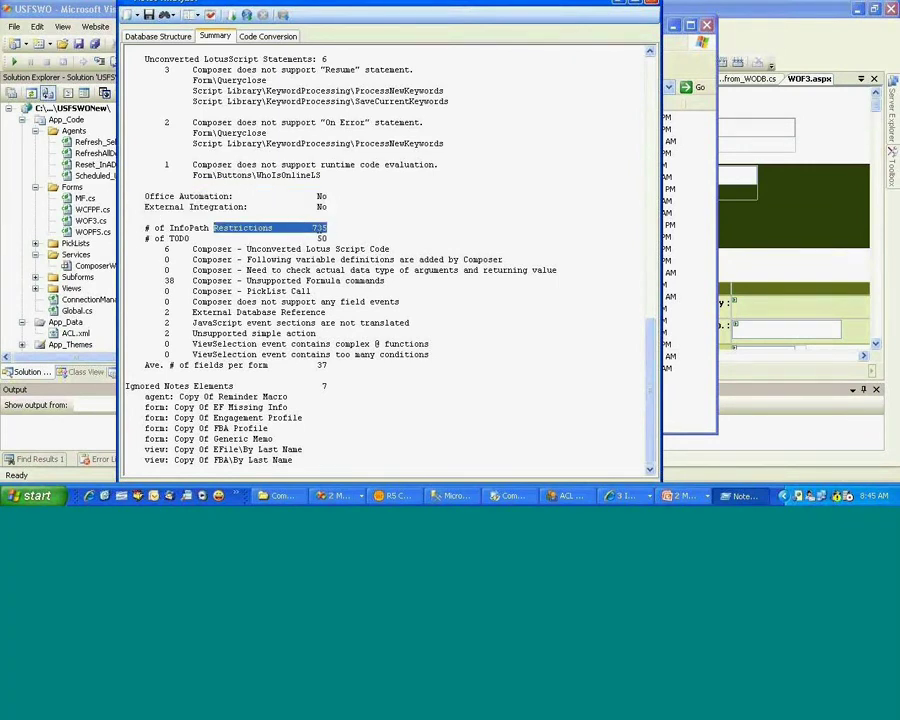
left_click(316, 228)
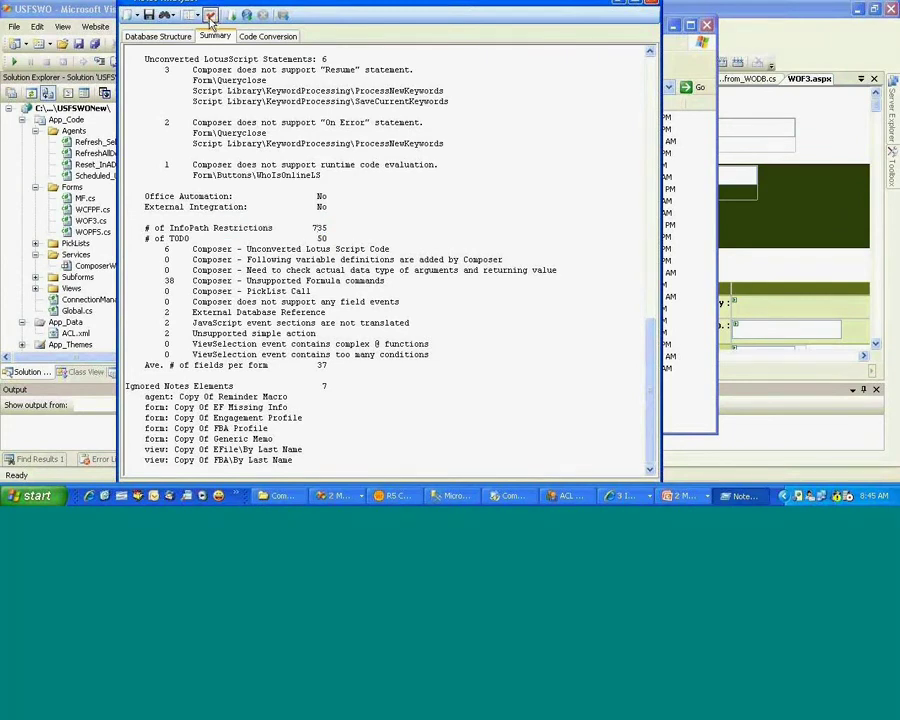
Step: Collapse the Agents group in the database structure and open the click event of the EF Completion form's Send Memo action
left_click(180, 37)
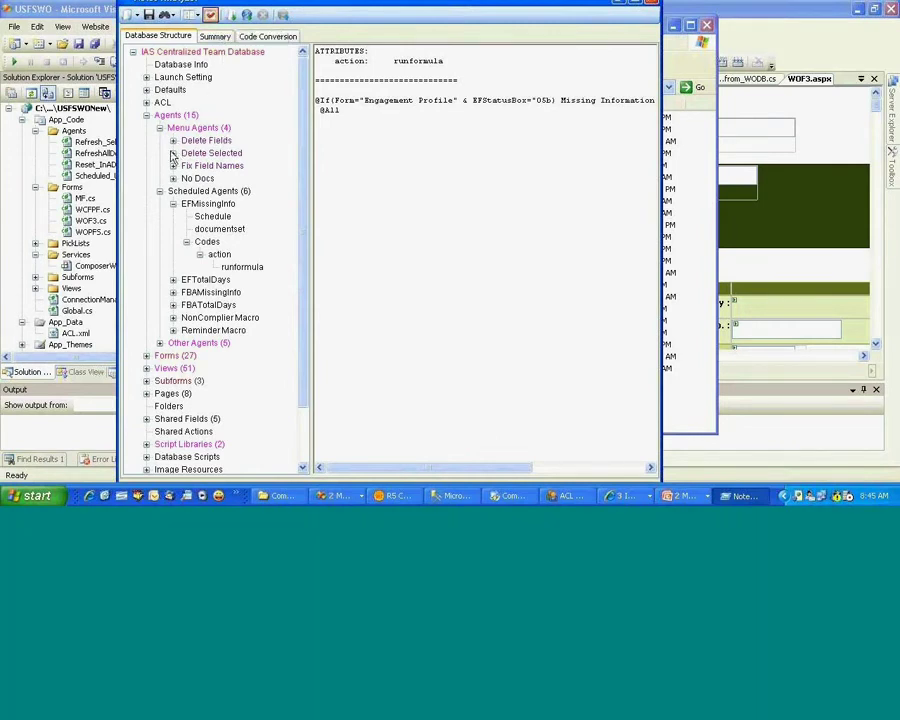
left_click(160, 191)
left_click(146, 115)
left_click(146, 128)
left_click(159, 141)
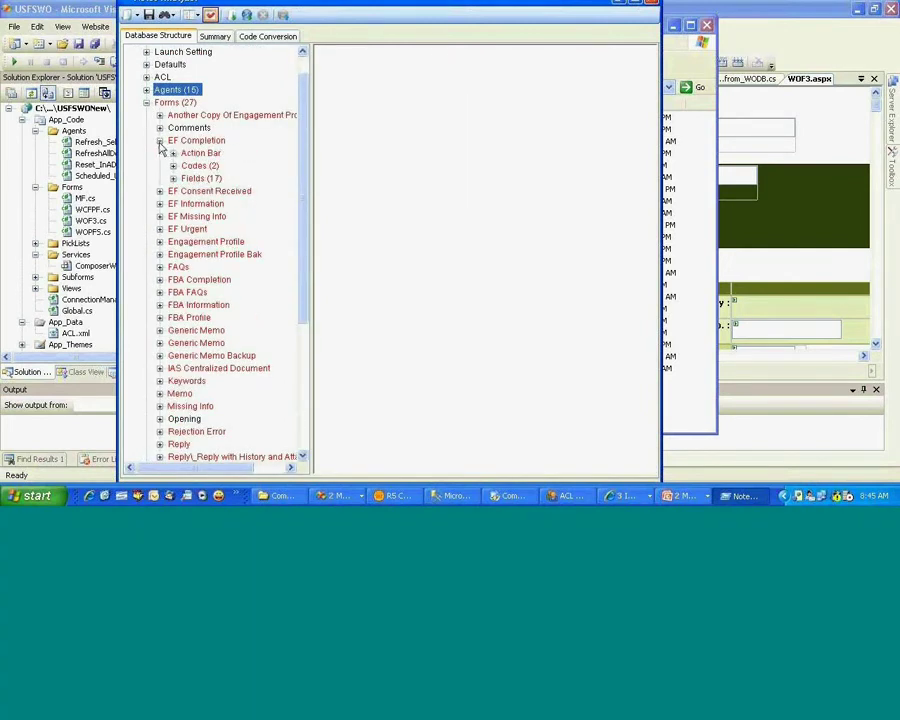
left_click(173, 153)
left_click(186, 165)
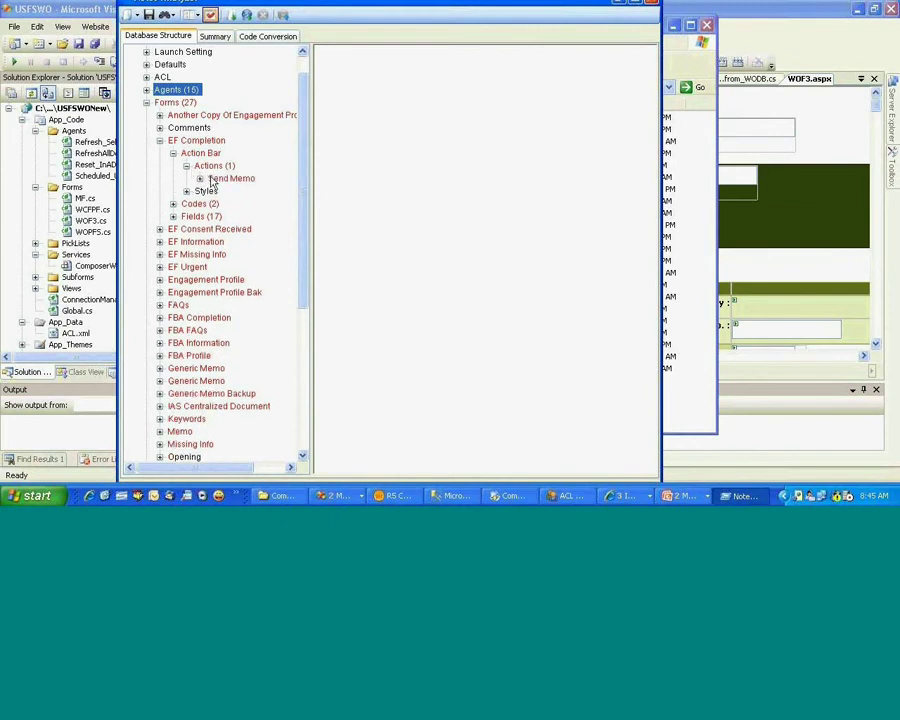
left_click(199, 178)
left_click(230, 191)
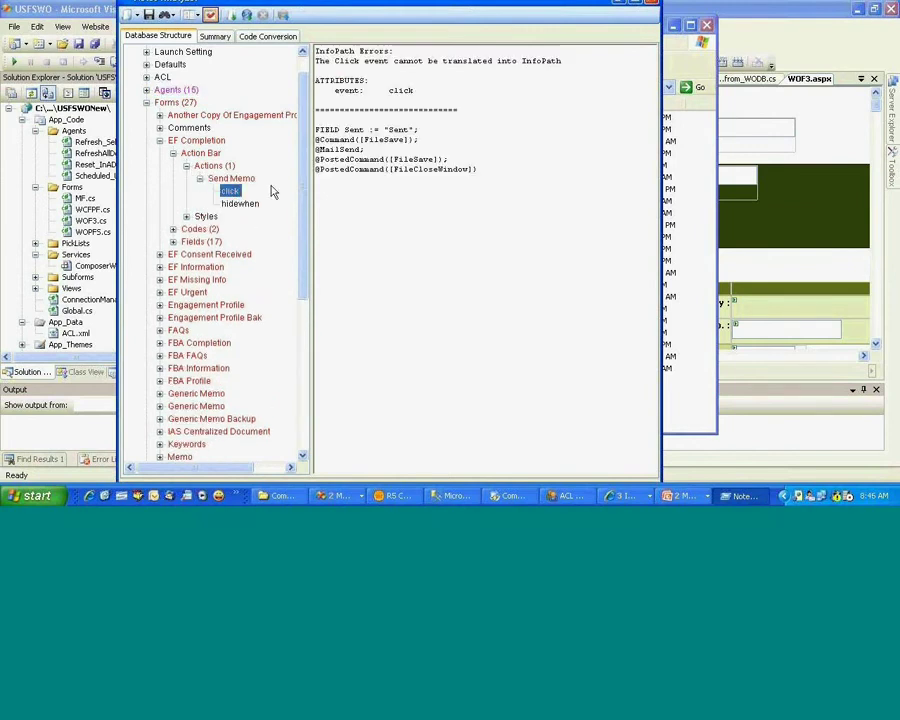
Step: Highlight the Send Memo click event's formula code and its InfoPath error text
left_click_drag(480, 169, 347, 129)
left_click_drag(245, 90, 297, 104)
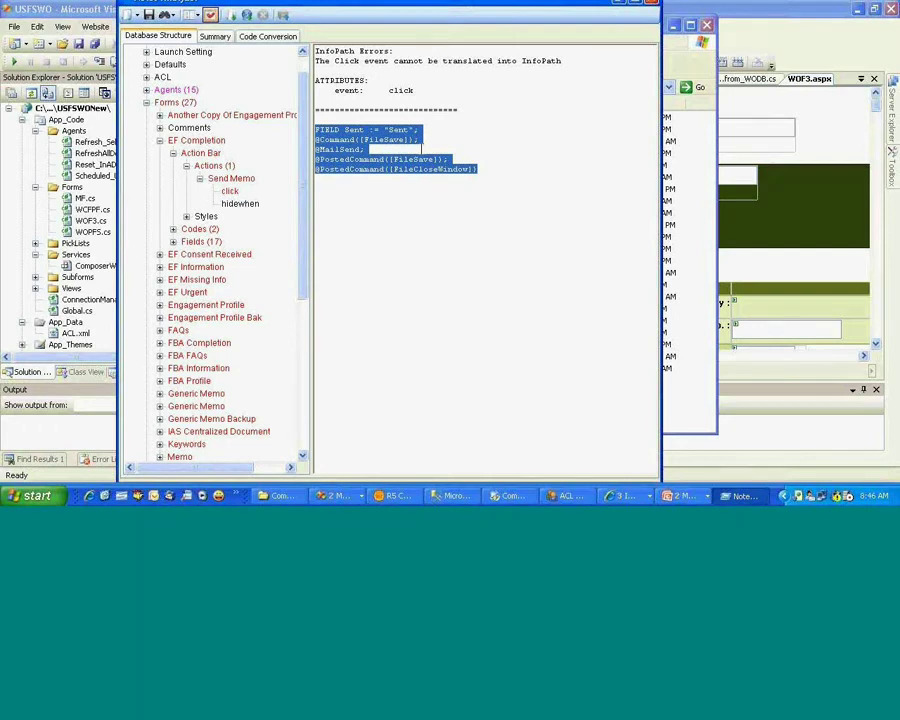
left_click(474, 58)
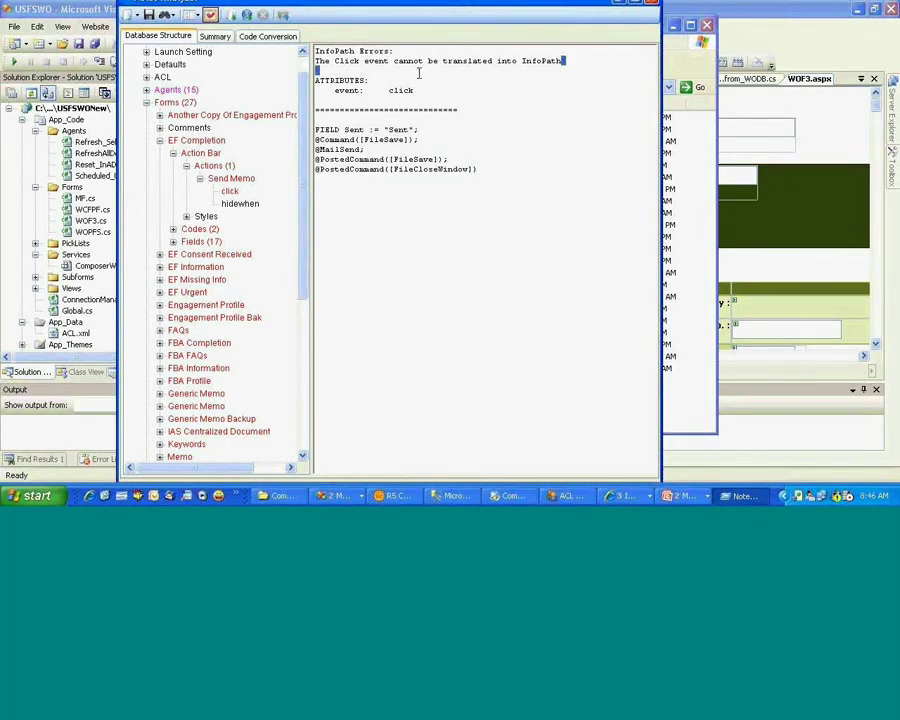
triple_click(566, 60)
left_click_drag(476, 170, 318, 117)
left_click(460, 158)
Step: Collapse the EF Completion form's Action Bar, revisit the summary report and return to the database structure
left_click(186, 165)
left_click(173, 153)
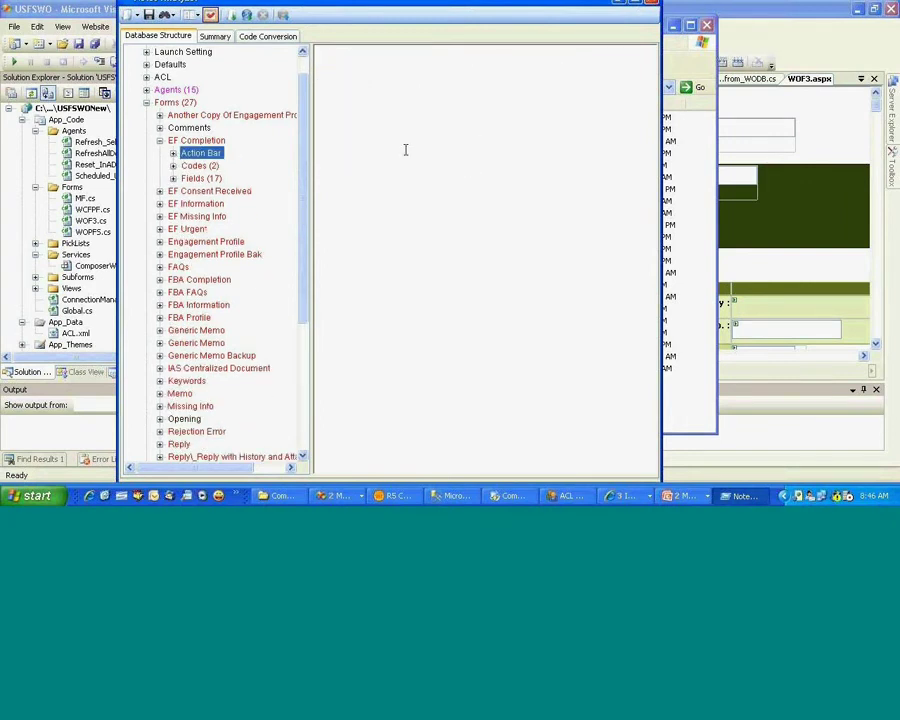
left_click(214, 37)
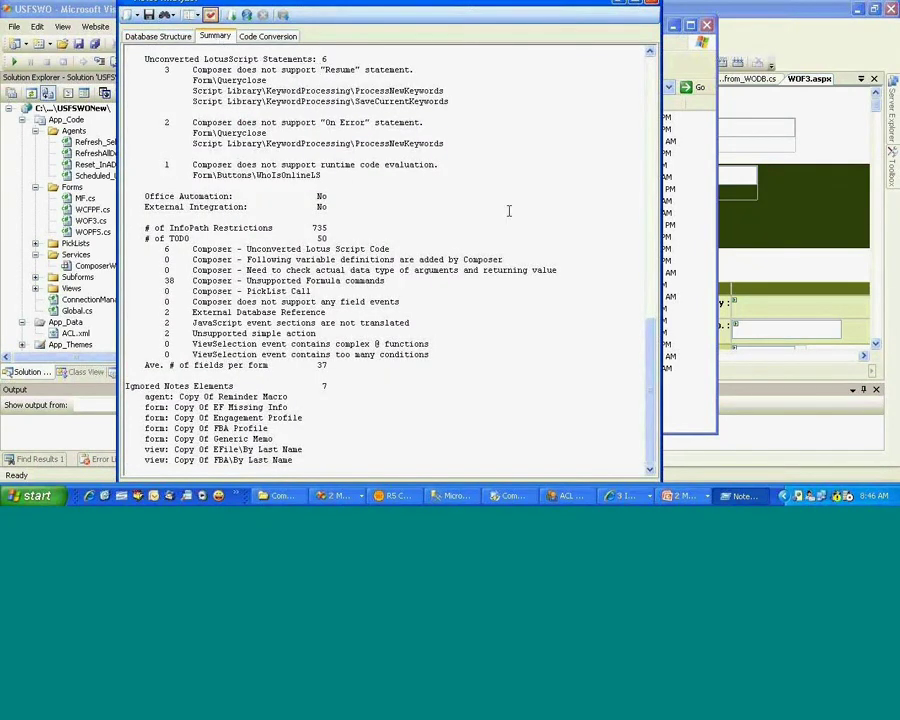
left_click(192, 37)
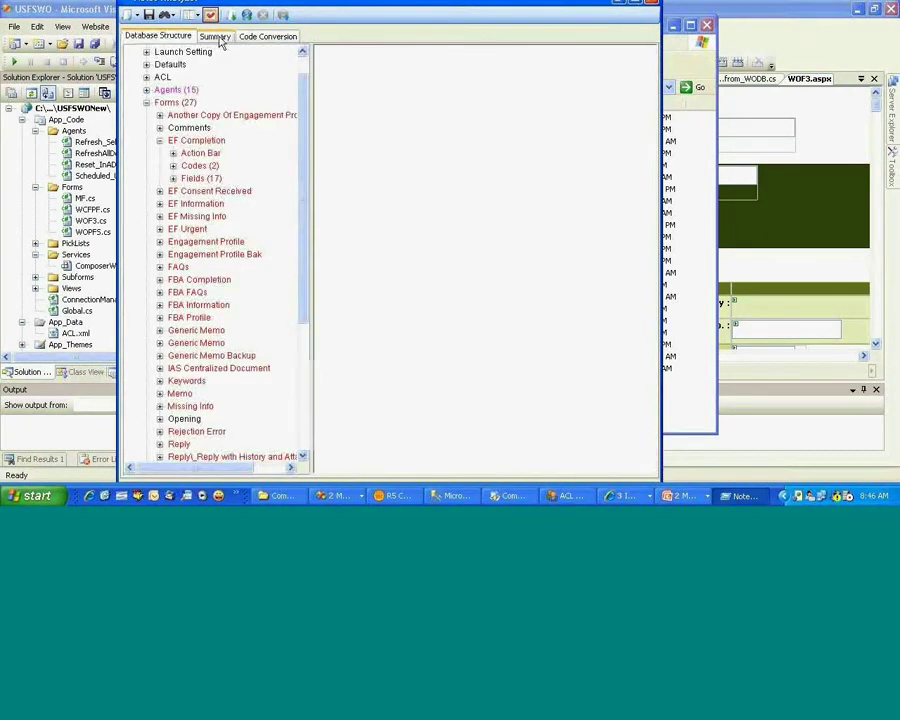
Step: Minimize the analyzer and the Composer Webinar folder window, and switch to the PowerPoint slide show of Composer_Webinar_updated July 08 V9.pptx
left_click(620, 5)
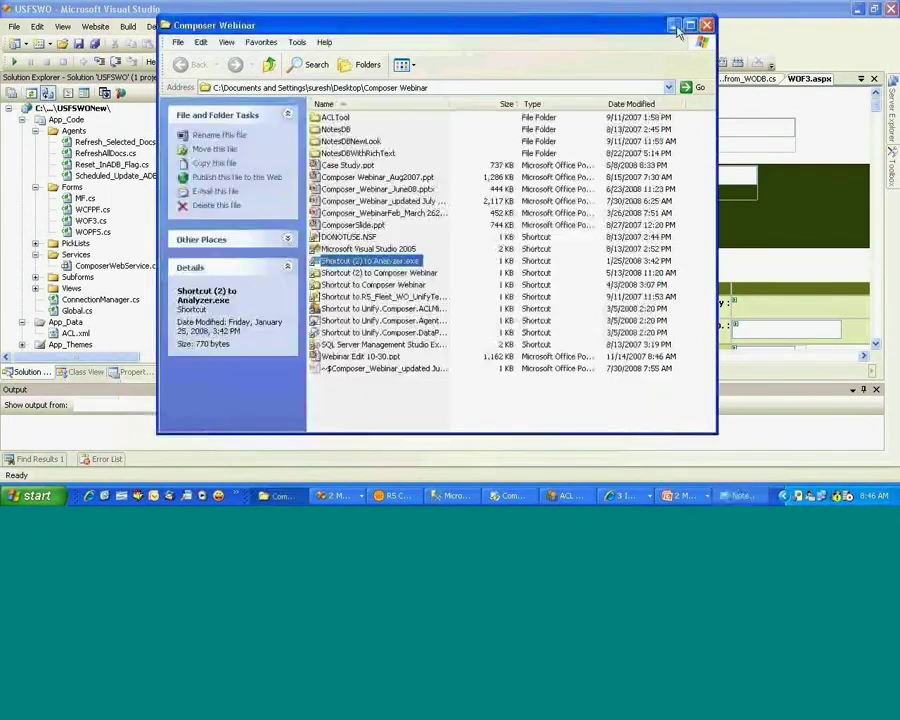
left_click(675, 26)
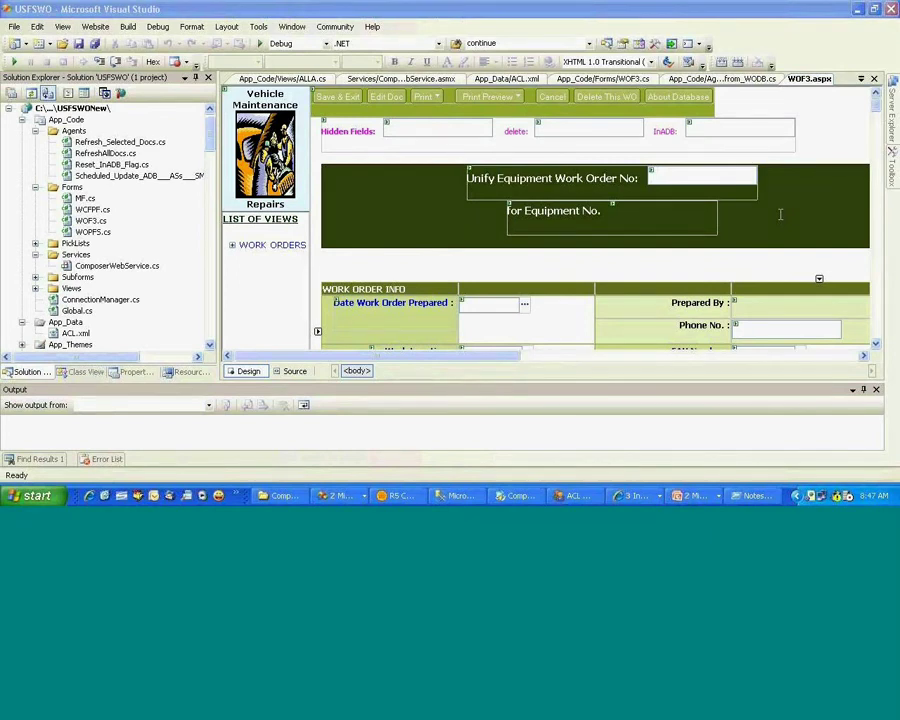
left_click(686, 496)
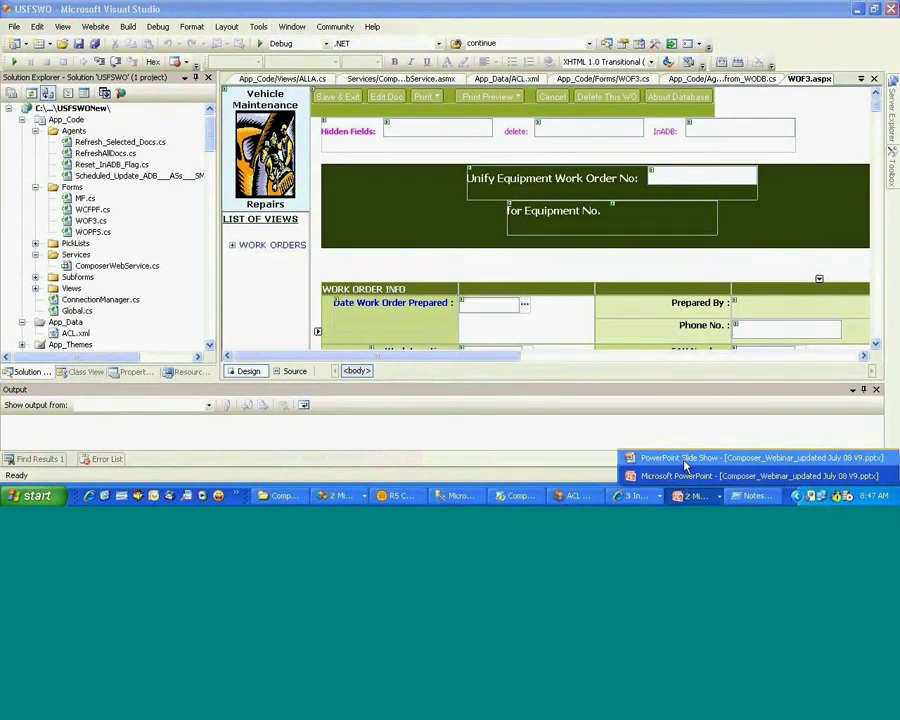